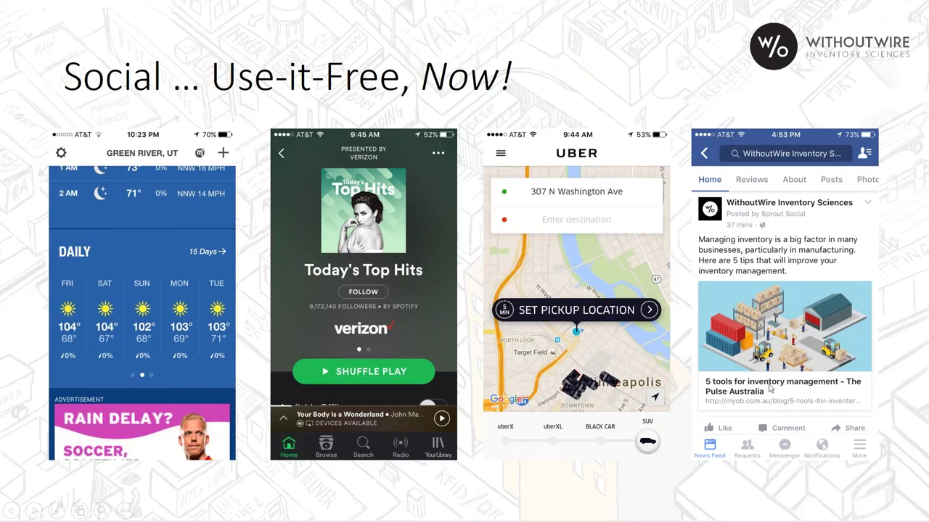
# Step: Advance the slideshow to the TurboTax pricing slide showing the Federal Free Edition
pyautogui.click(601, 481)
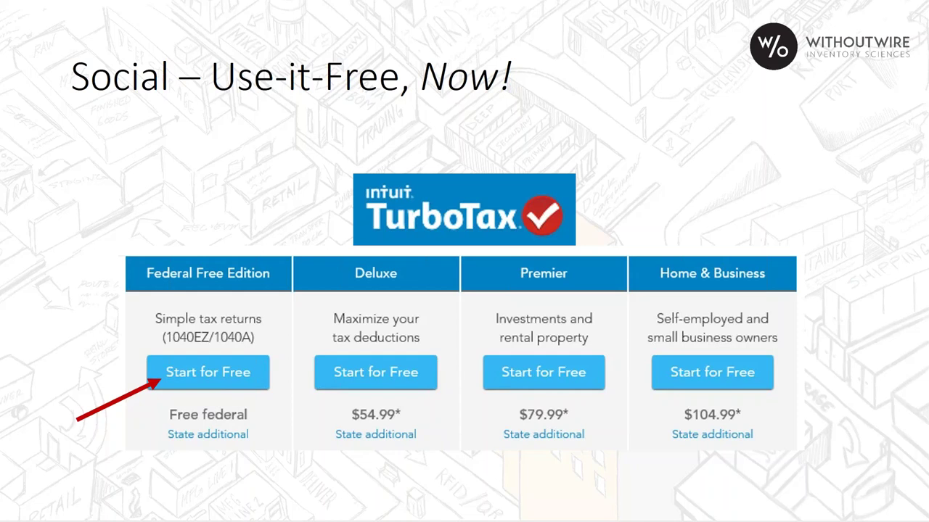
# Step: Advance the slideshow to the WithoutWire devices slide
pyautogui.press('Right')
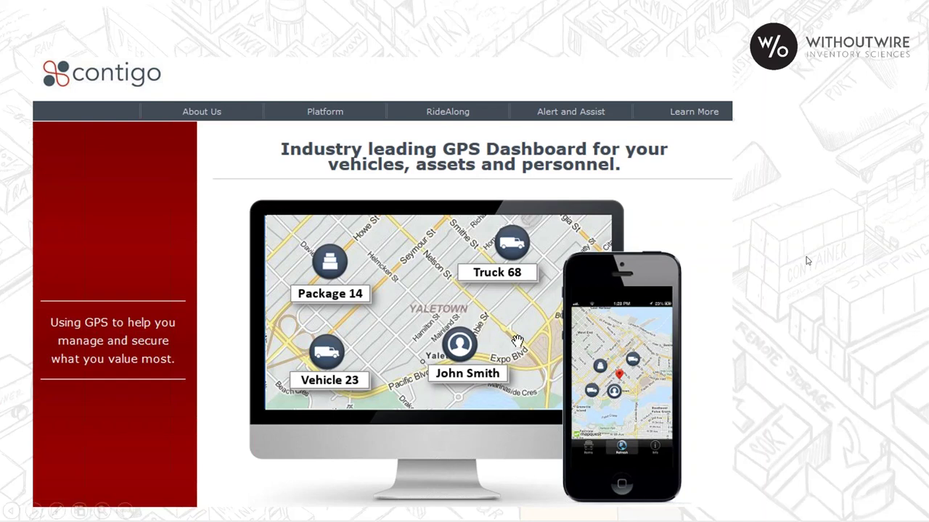
# Step: Advance the slideshow to the 'Real time transfers of any variety!' slide
pyautogui.press('Right')
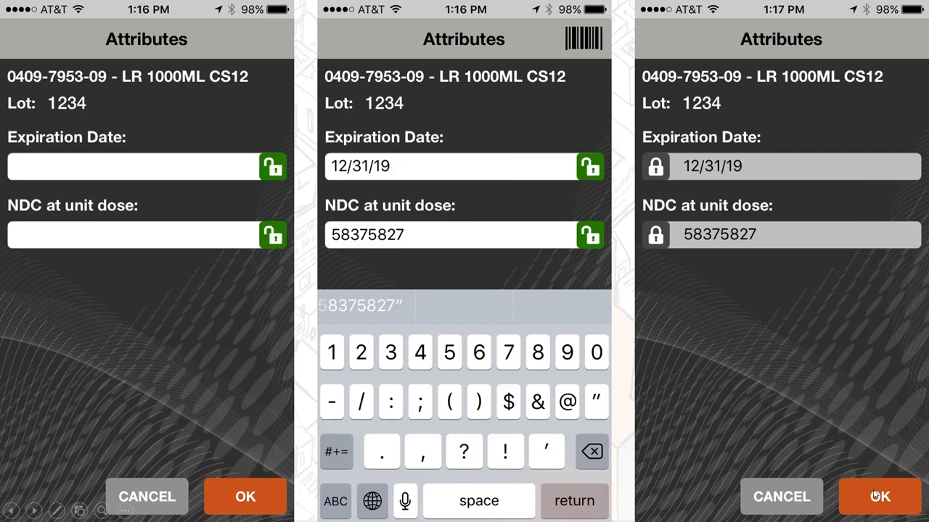
# Step: Advance the slideshow to the External Signature slide
pyautogui.click(785, 373)
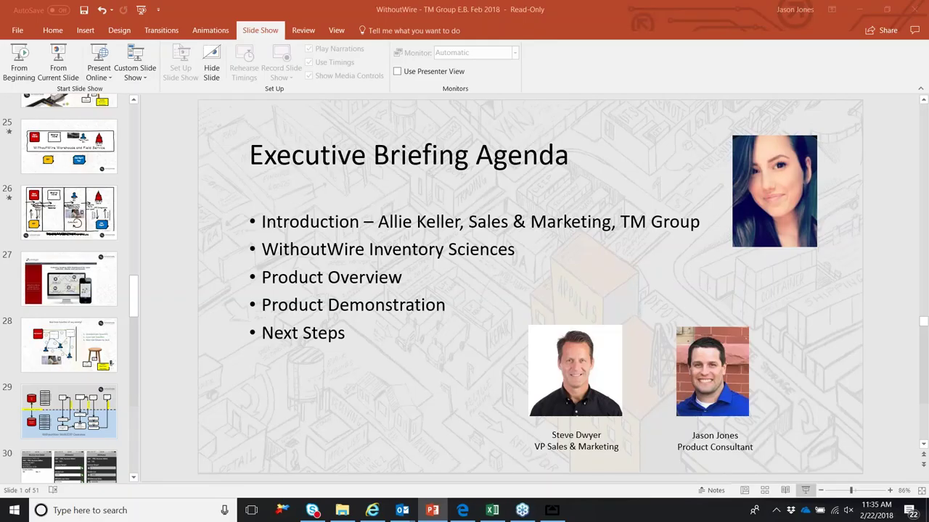
# Step: From the console home page, sign in as client WoW Demo Pharmacy at site Warehouse
pyautogui.click(371, 510)
pyautogui.click(59, 109)
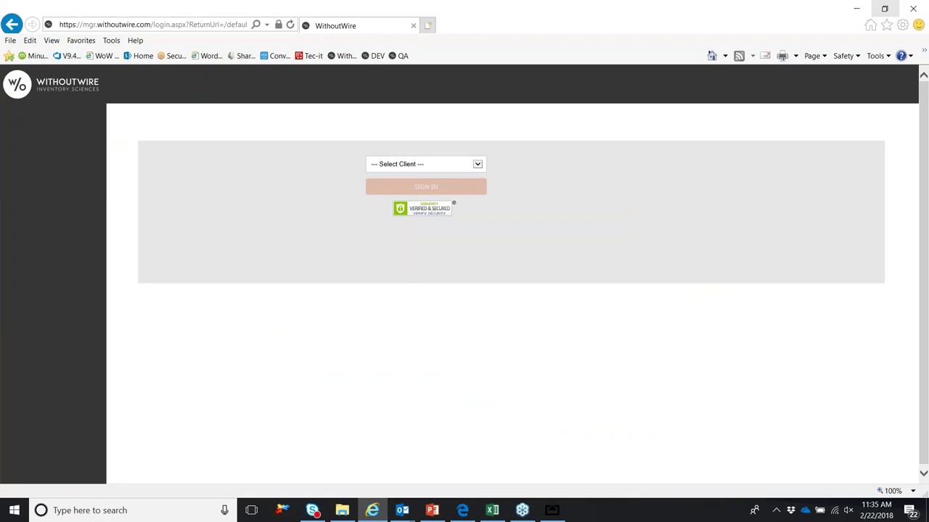
pyautogui.click(404, 168)
pyautogui.moveTo(482, 197); pyautogui.dragTo(481, 381)
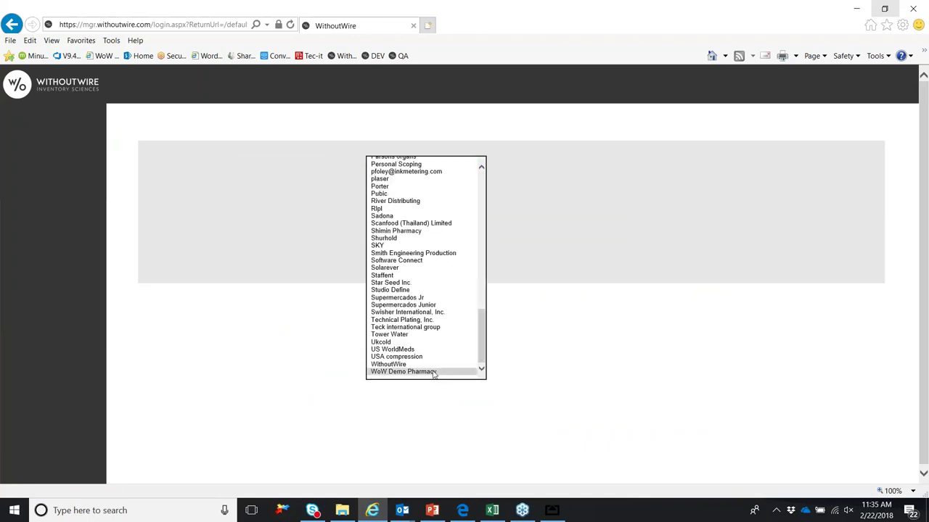
pyautogui.click(404, 372)
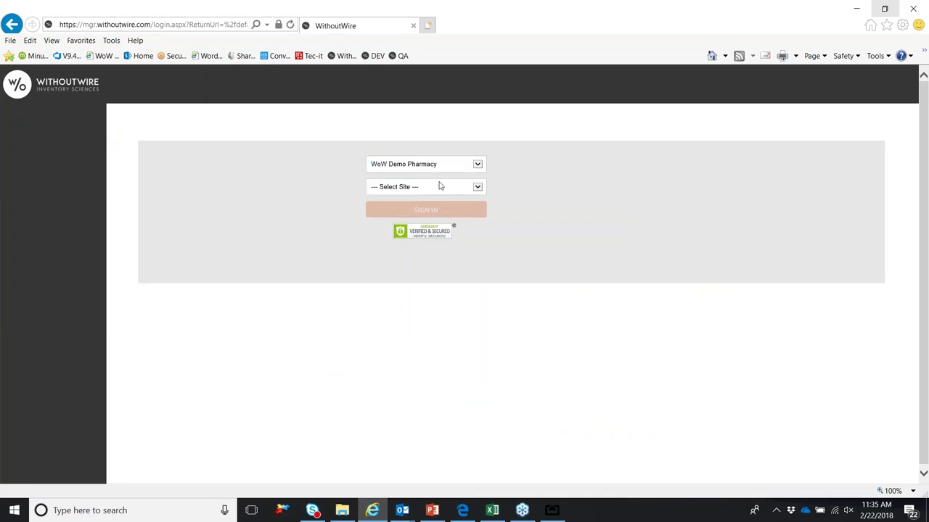
pyautogui.click(428, 186)
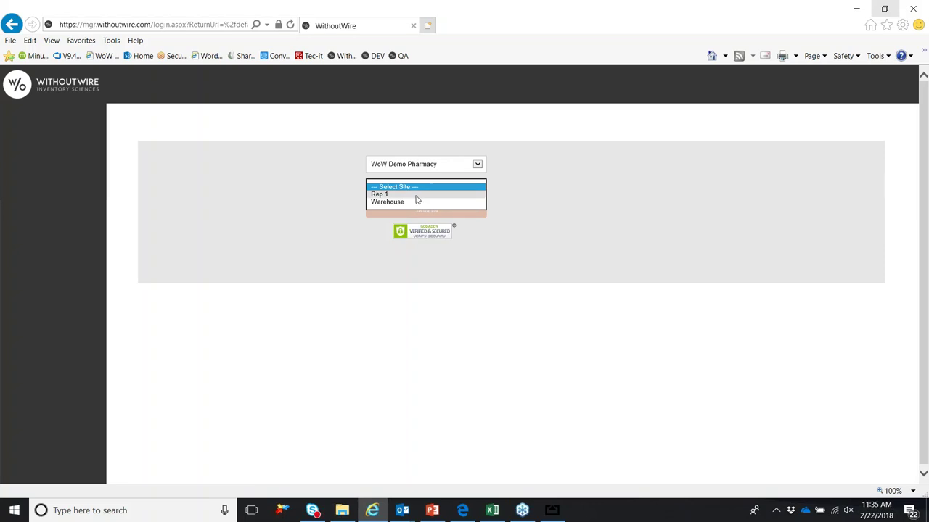
pyautogui.click(411, 203)
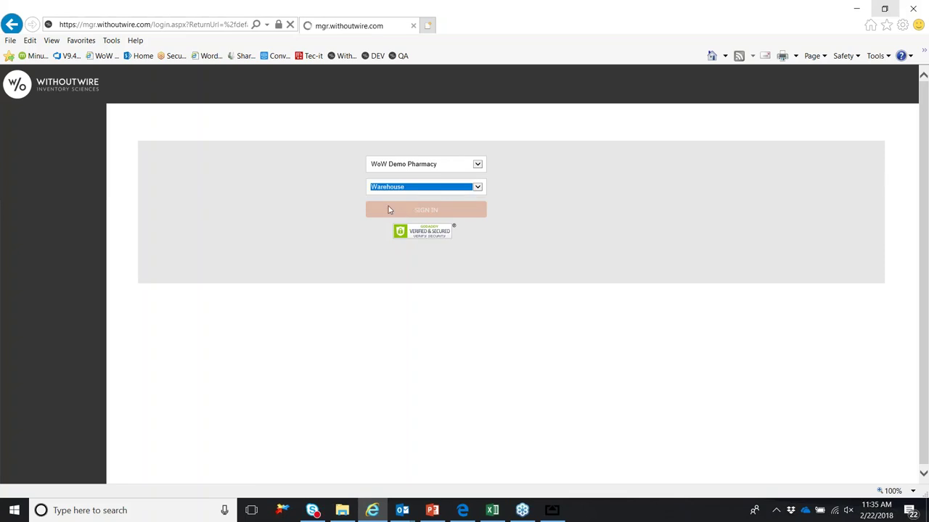
pyautogui.click(384, 211)
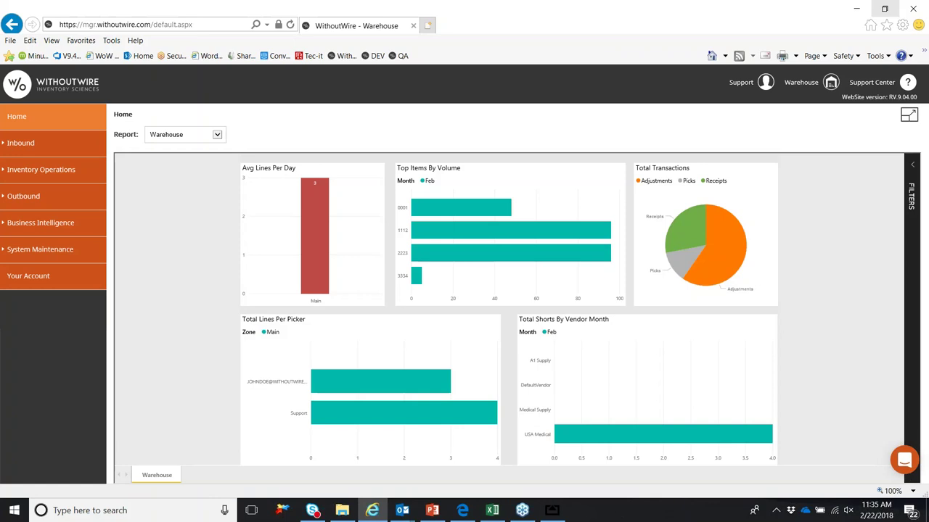
pyautogui.click(557, 513)
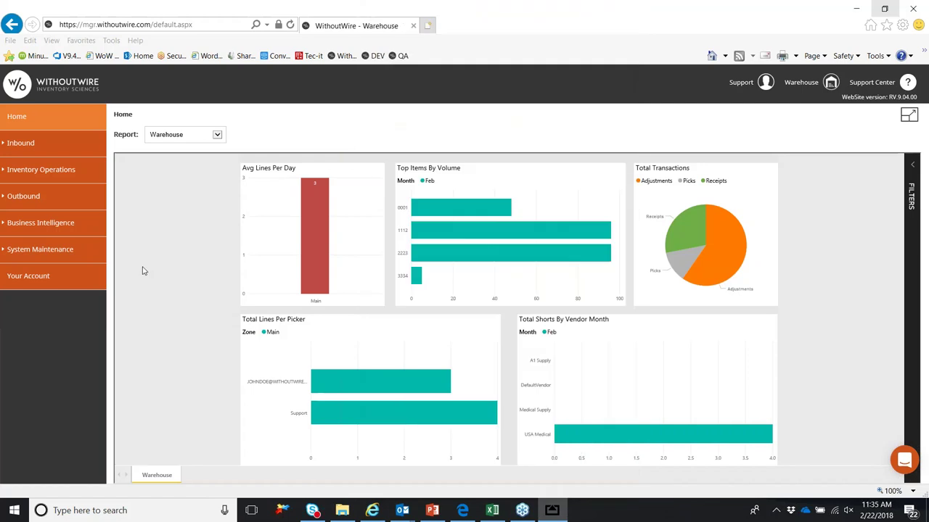
pyautogui.click(143, 270)
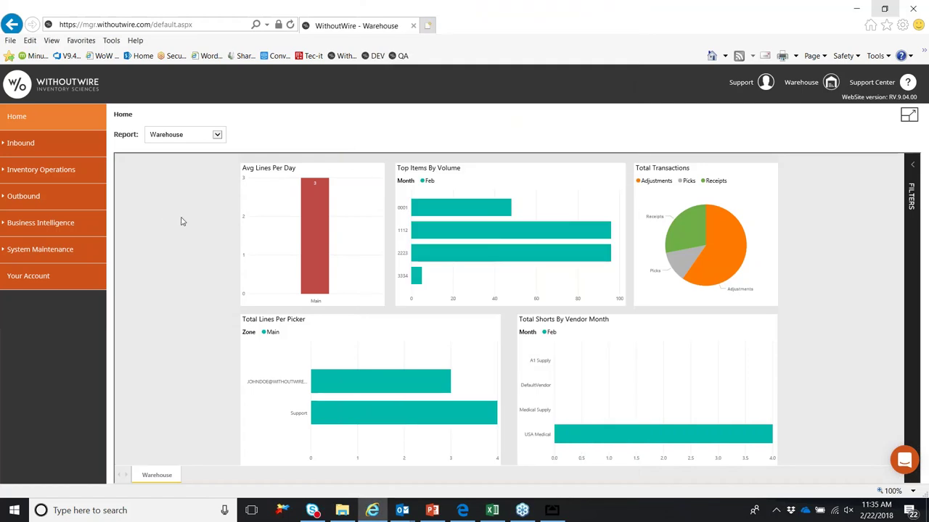
pyautogui.moveTo(563, 516)
pyautogui.click(573, 499)
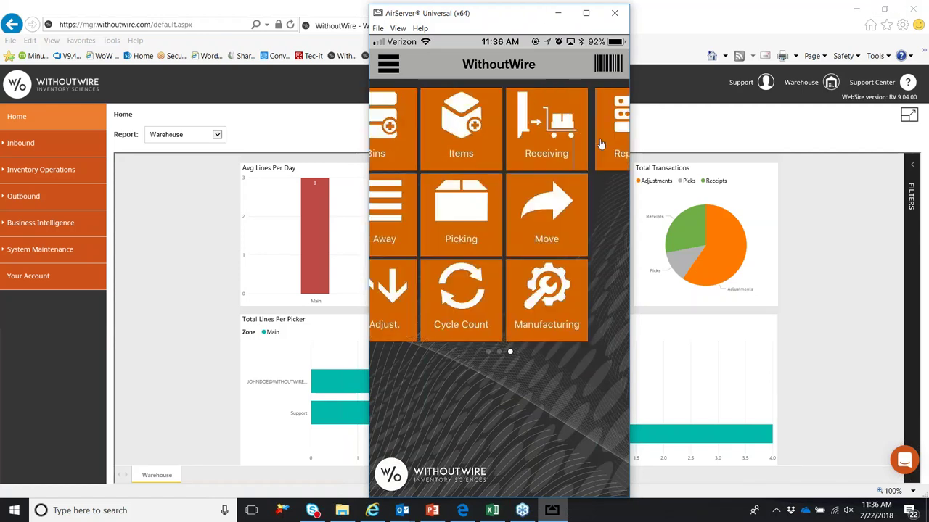
pyautogui.click(209, 244)
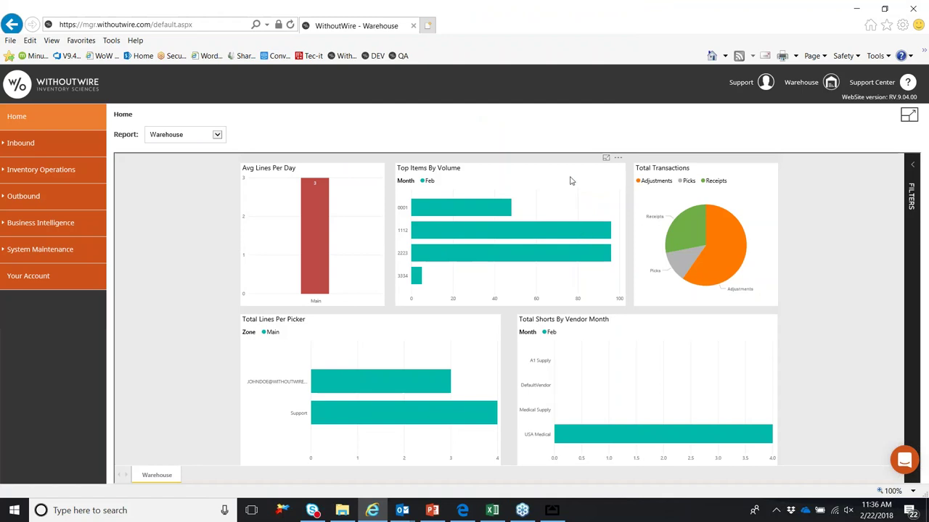
pyautogui.click(606, 159)
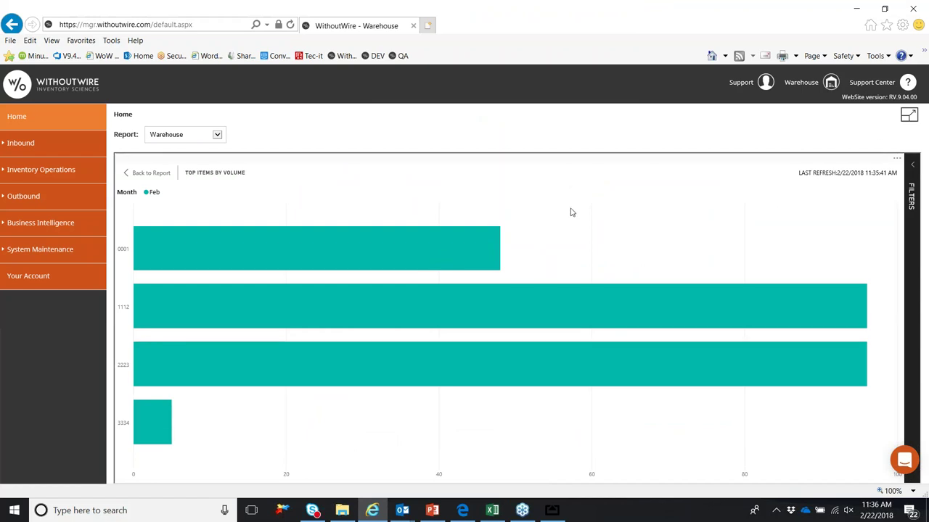
pyautogui.click(65, 117)
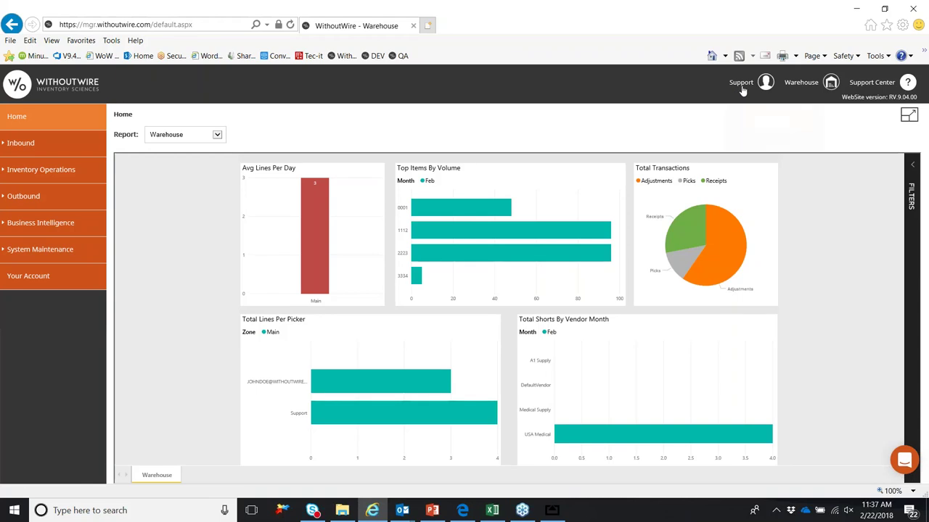
# Step: Reselect Warehouse as the current site in Change Site
pyautogui.moveTo(742, 87)
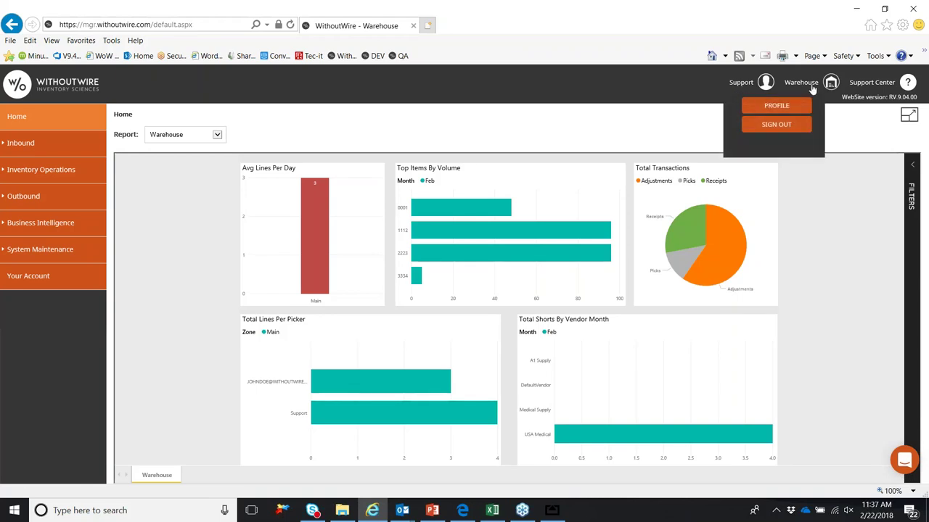
pyautogui.moveTo(817, 85)
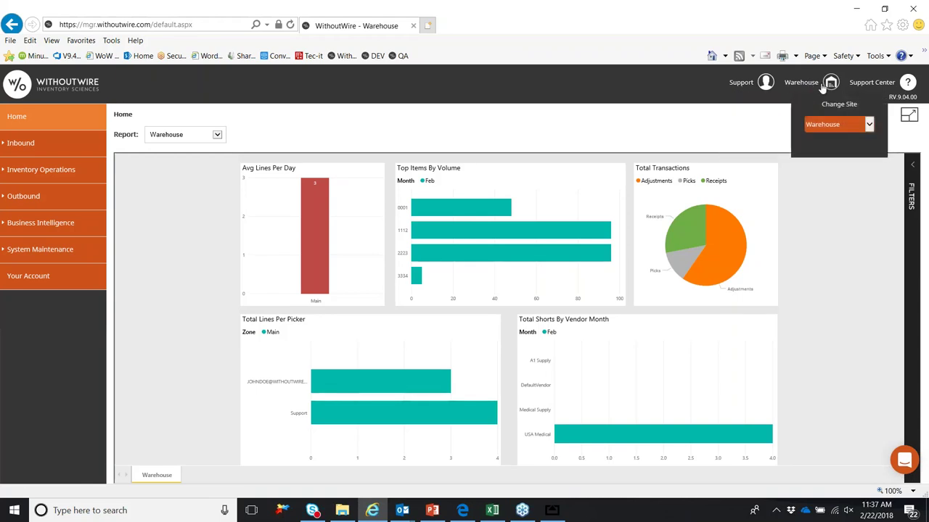
pyautogui.click(836, 127)
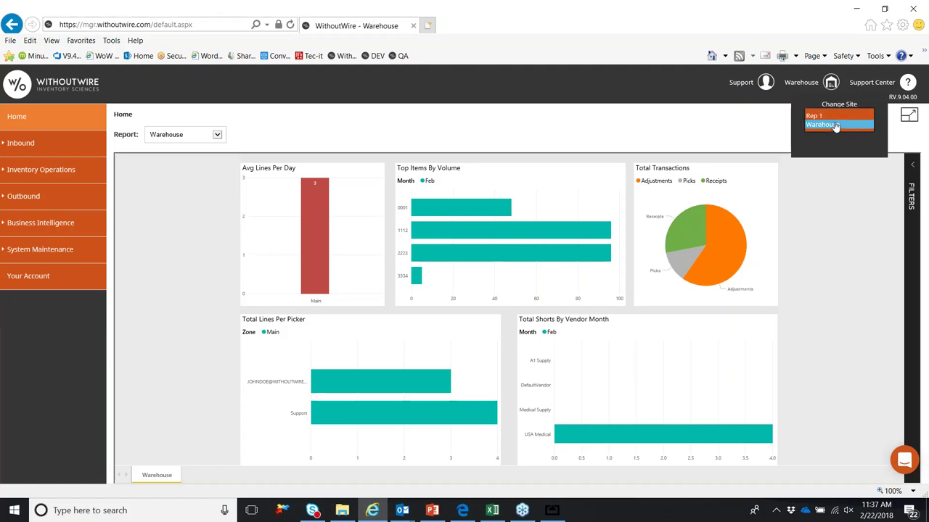
pyautogui.click(835, 126)
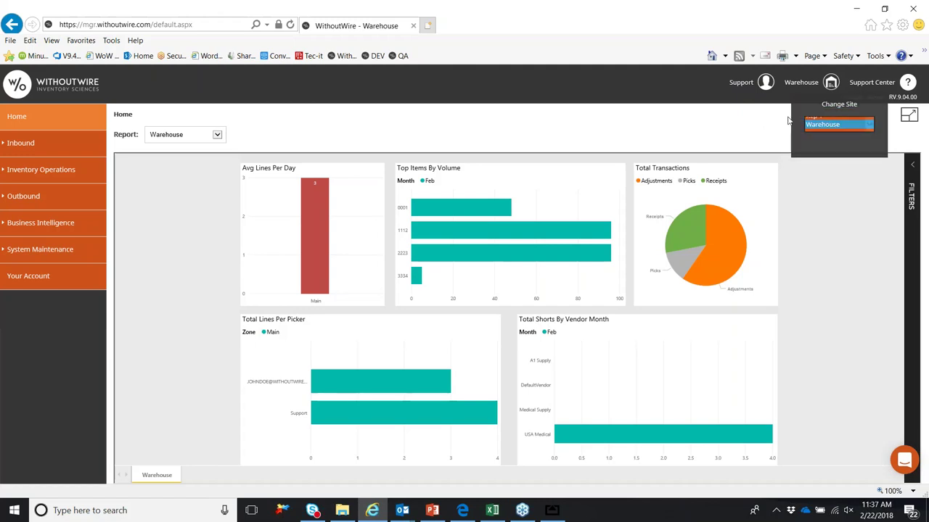
# Step: Open the Support Center chat and start a new conversation
pyautogui.click(865, 87)
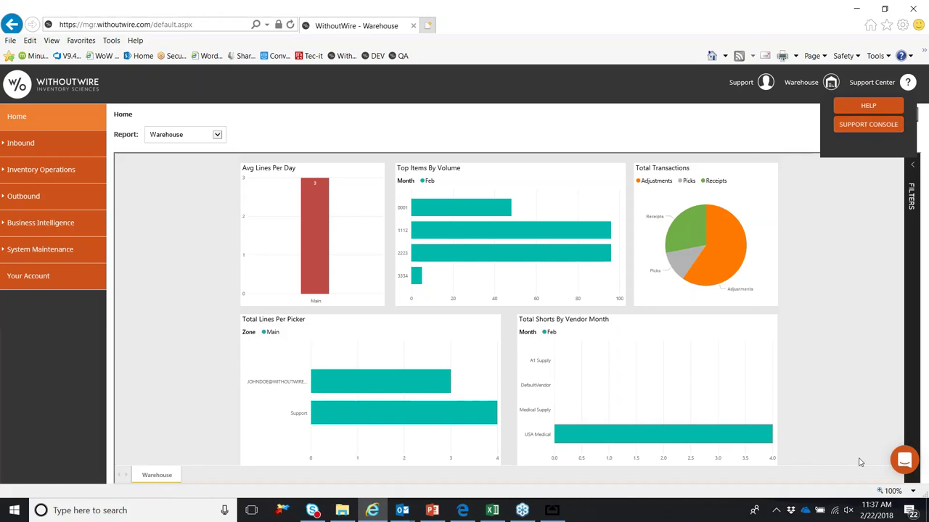
pyautogui.click(904, 463)
pyautogui.click(861, 415)
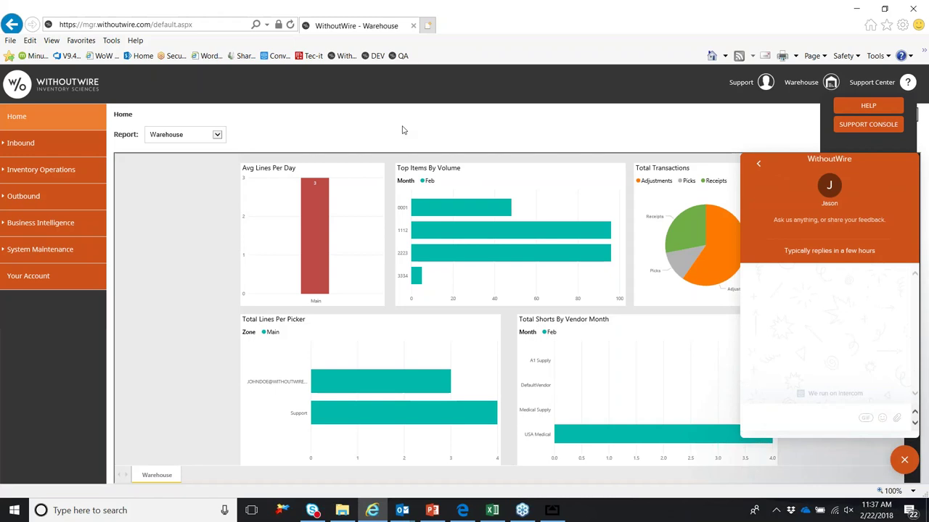
# Step: View the mobile app's Switch Warehouse list, return to its home tiles, then resume the web console
pyautogui.click(553, 512)
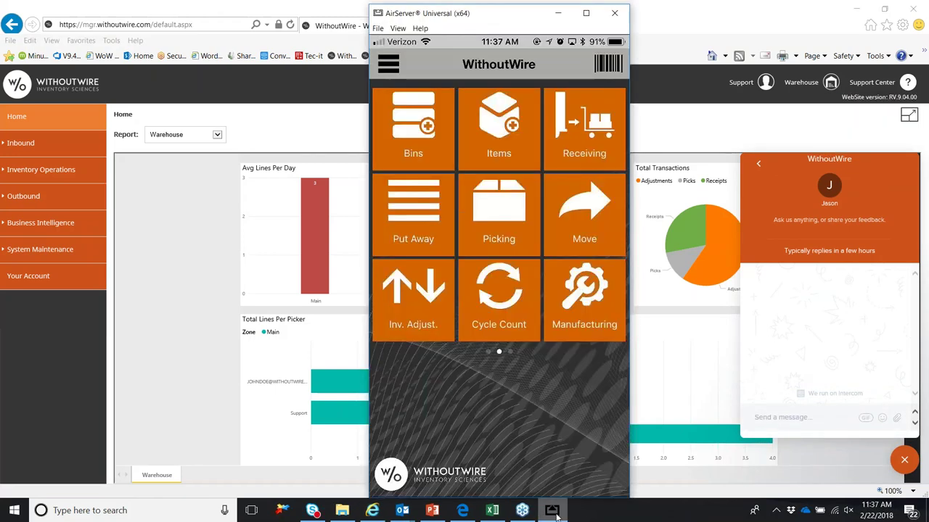
pyautogui.click(389, 65)
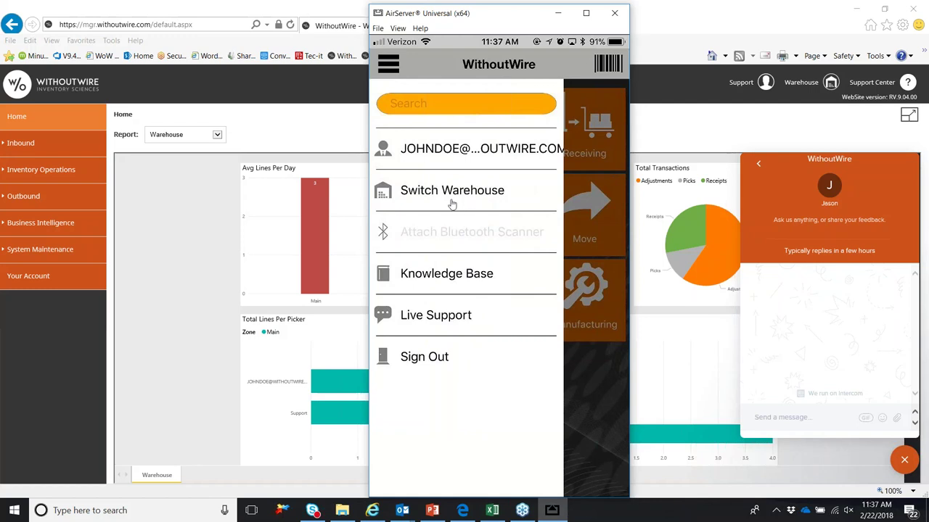
pyautogui.click(446, 201)
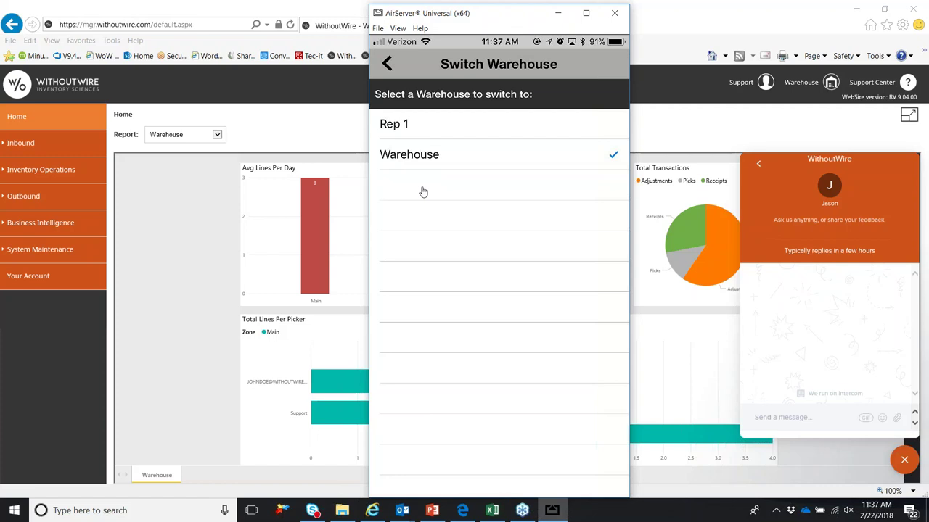
pyautogui.click(393, 179)
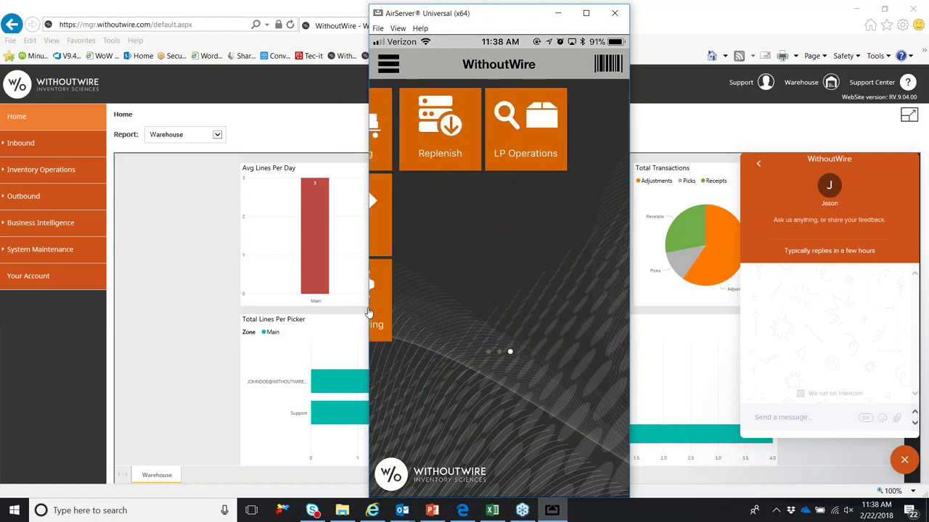
pyautogui.click(193, 308)
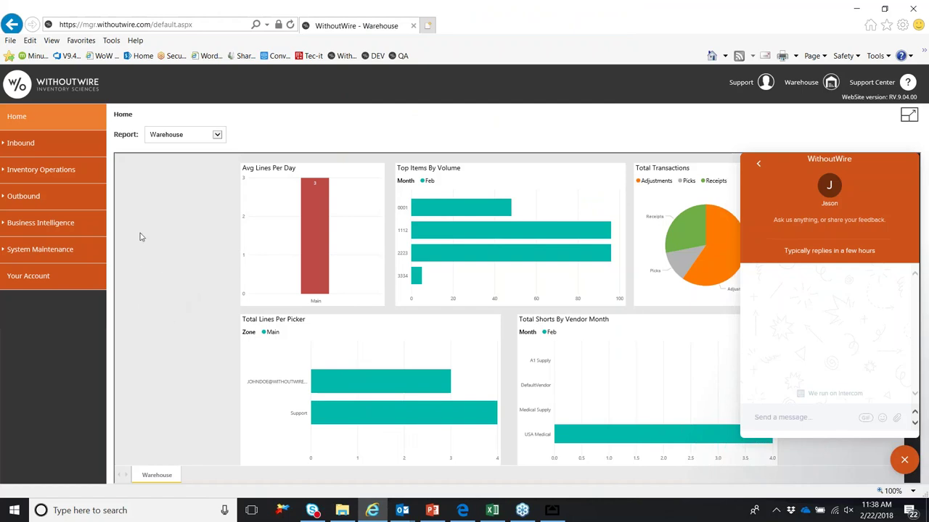
# Step: Open User Maintenance under System Maintenance > Security
pyautogui.moveTo(64, 142)
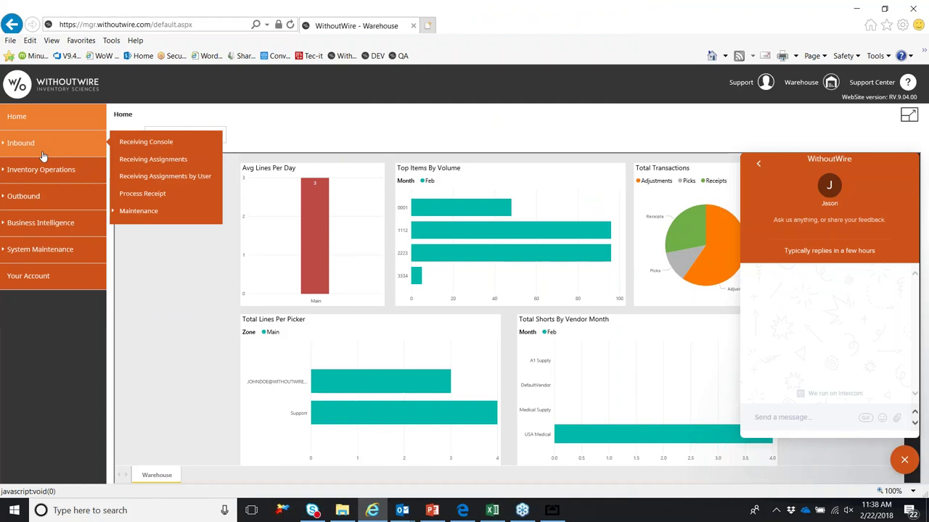
pyautogui.moveTo(39, 173)
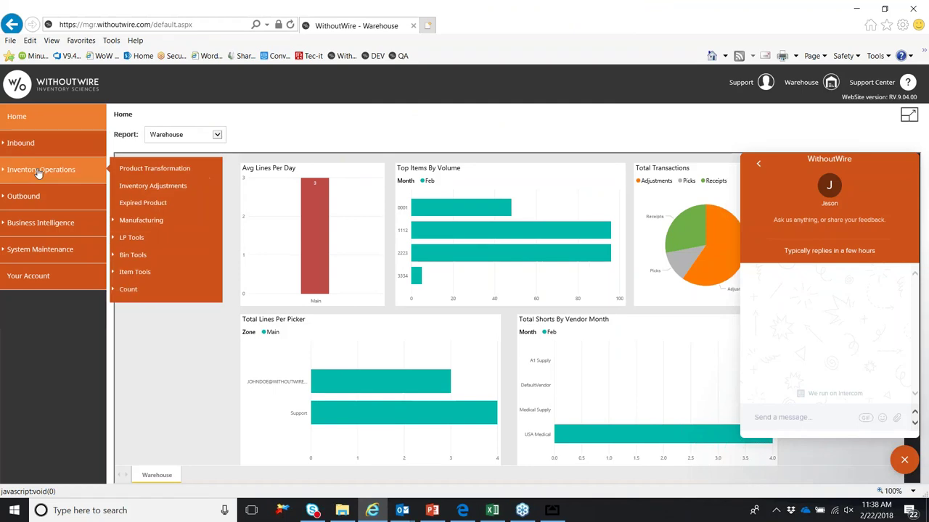
pyautogui.moveTo(40, 254)
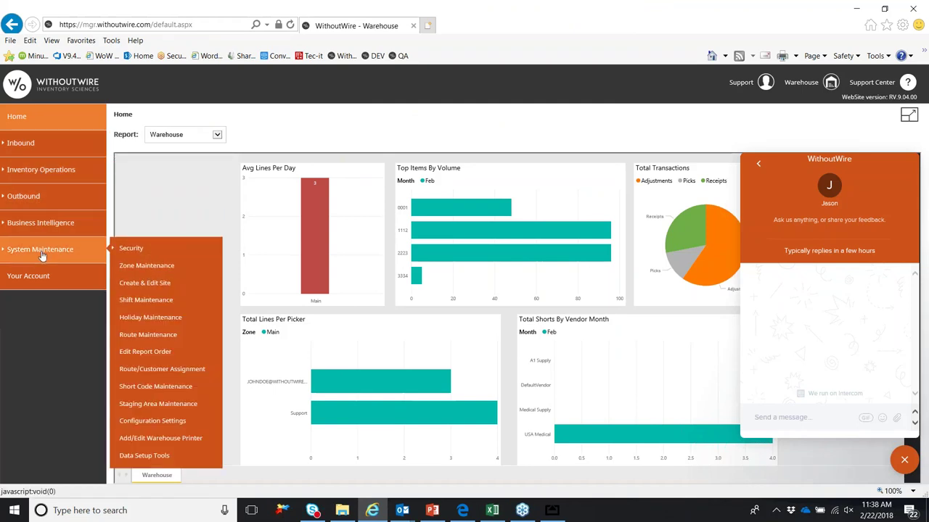
pyautogui.moveTo(119, 252)
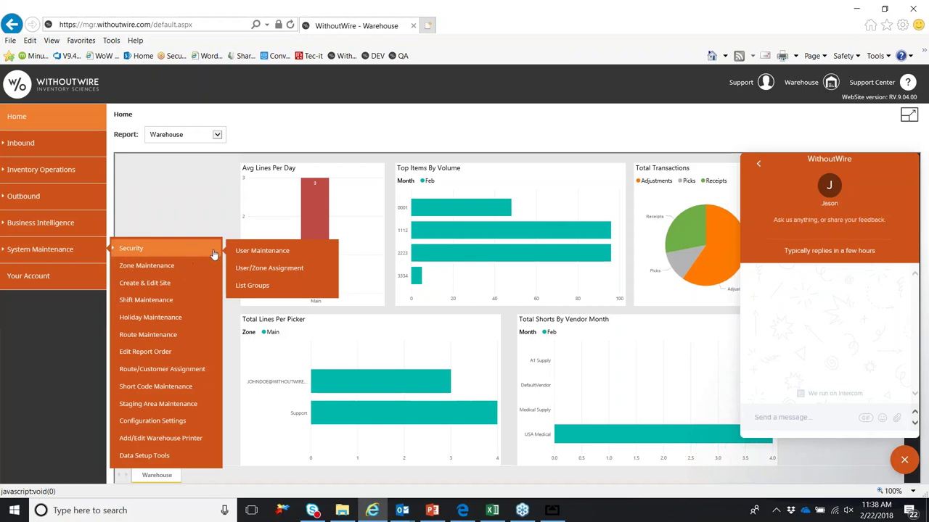
pyautogui.click(259, 257)
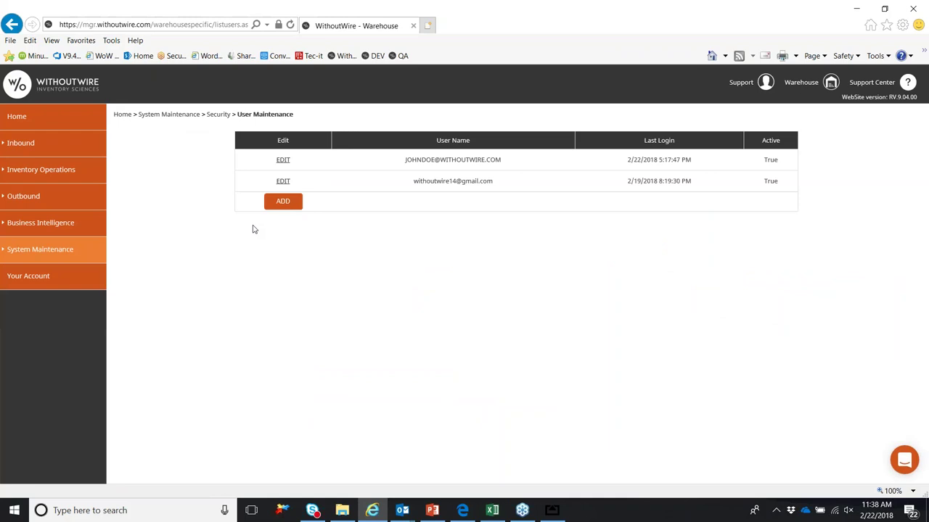
# Step: Start a new user and review the Edit User form's eight security groups and two sites
pyautogui.click(295, 209)
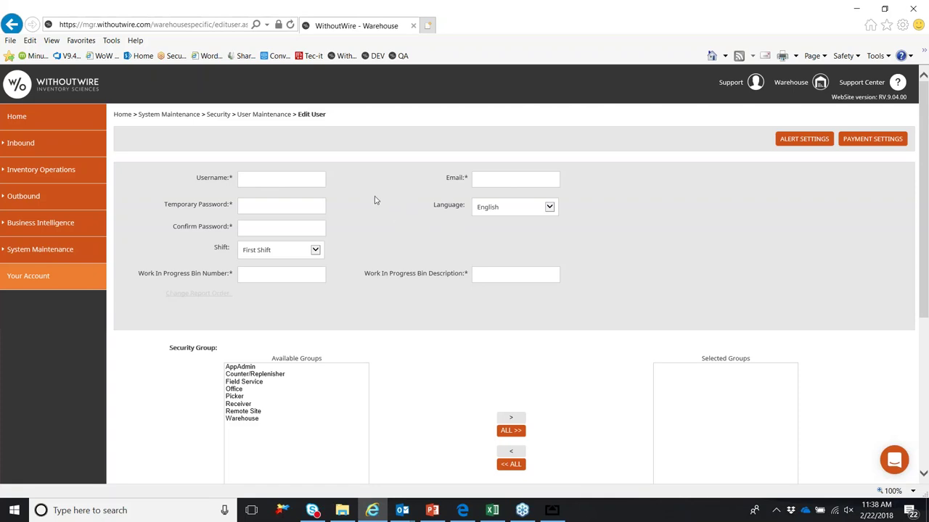
pyautogui.scroll(-3, 399, 268)
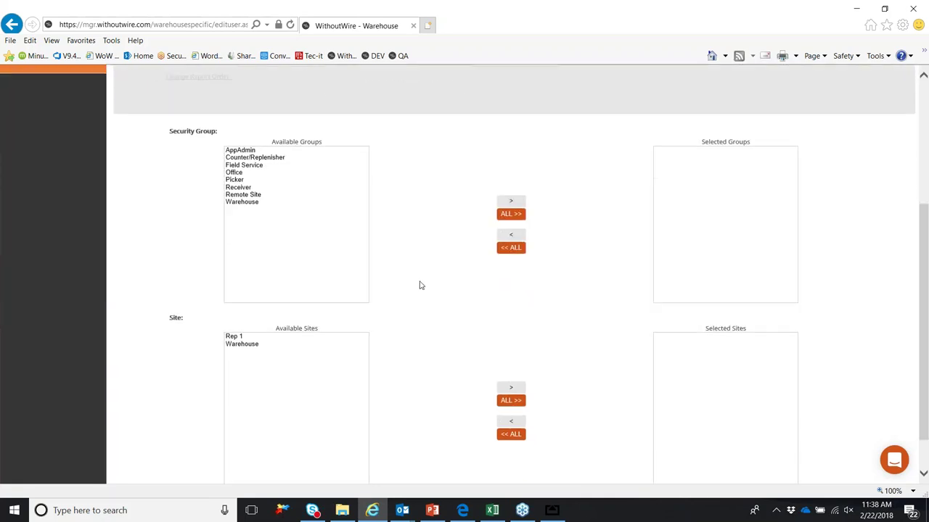
pyautogui.scroll(-1, 420, 285)
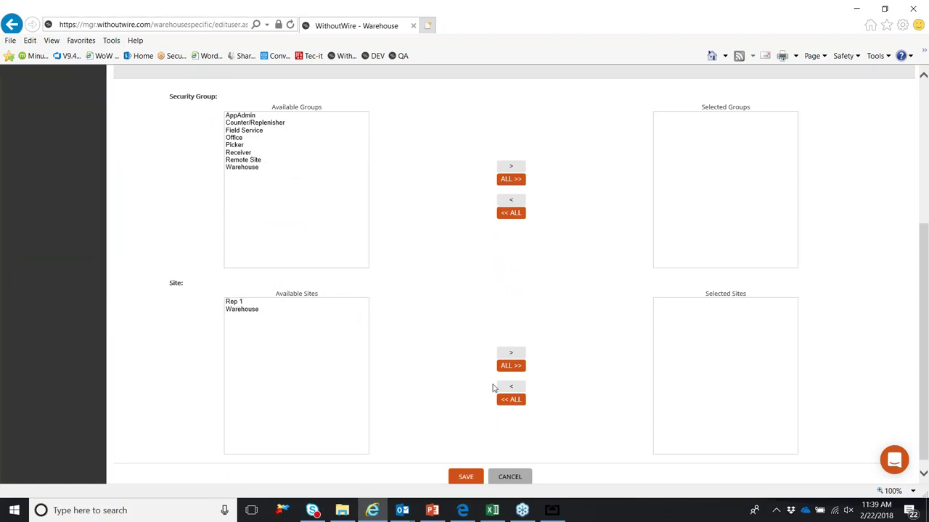
pyautogui.scroll(5, 450, 373)
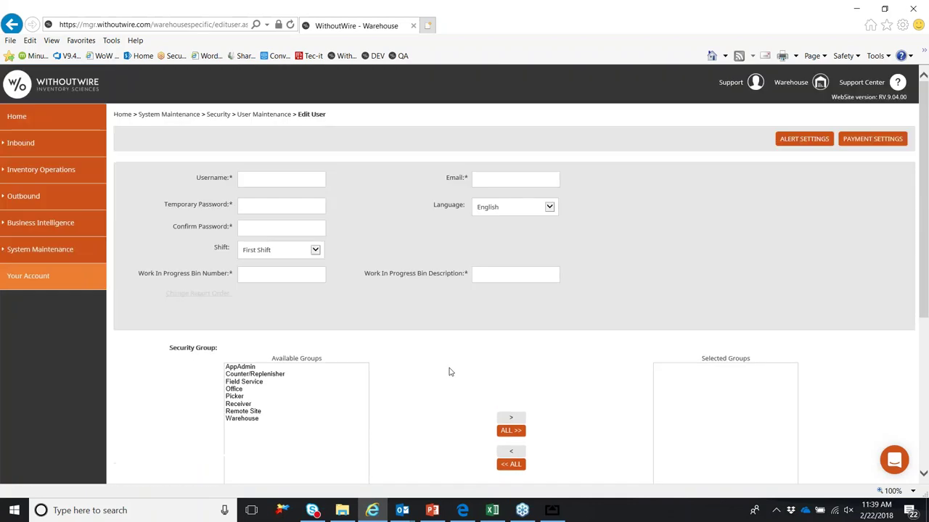
# Step: Open Security > List Groups and edit the Picker group's roles
pyautogui.moveTo(81, 232)
pyautogui.moveTo(75, 249)
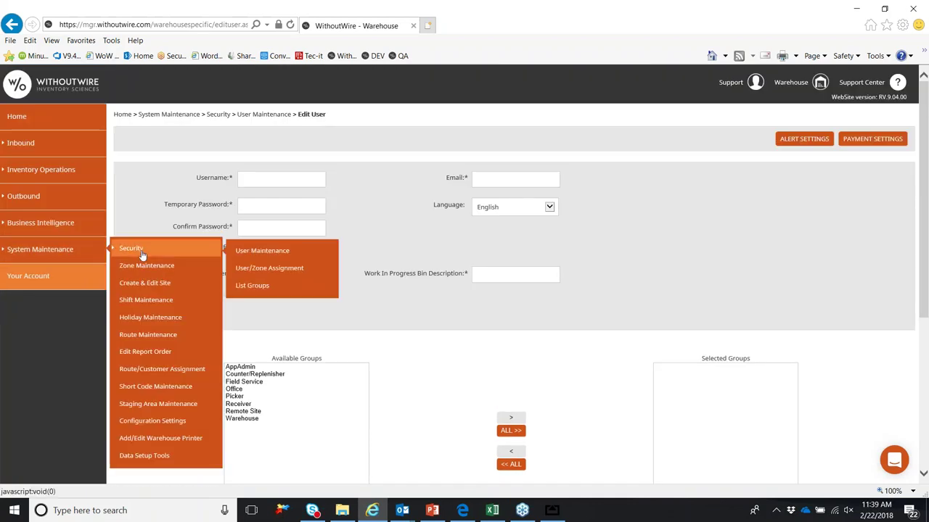
pyautogui.moveTo(214, 256)
pyautogui.click(270, 287)
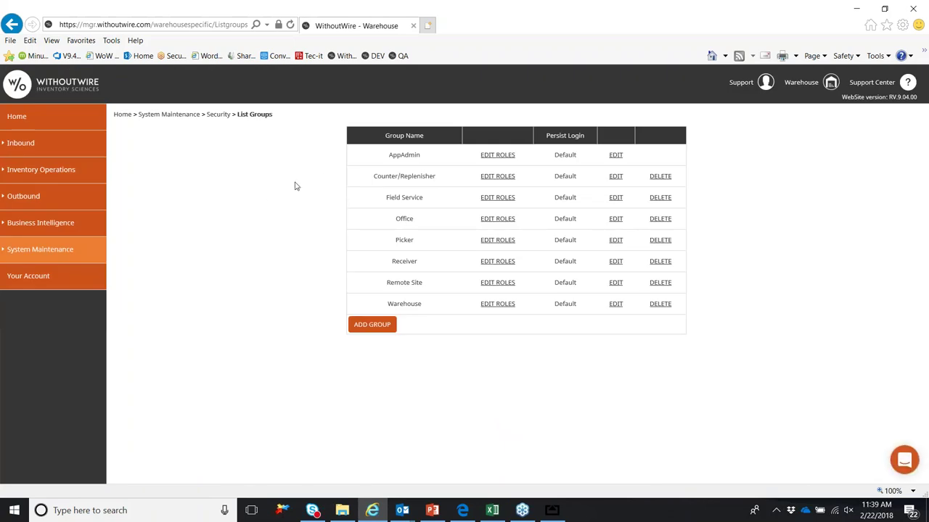
pyautogui.moveTo(166, 237)
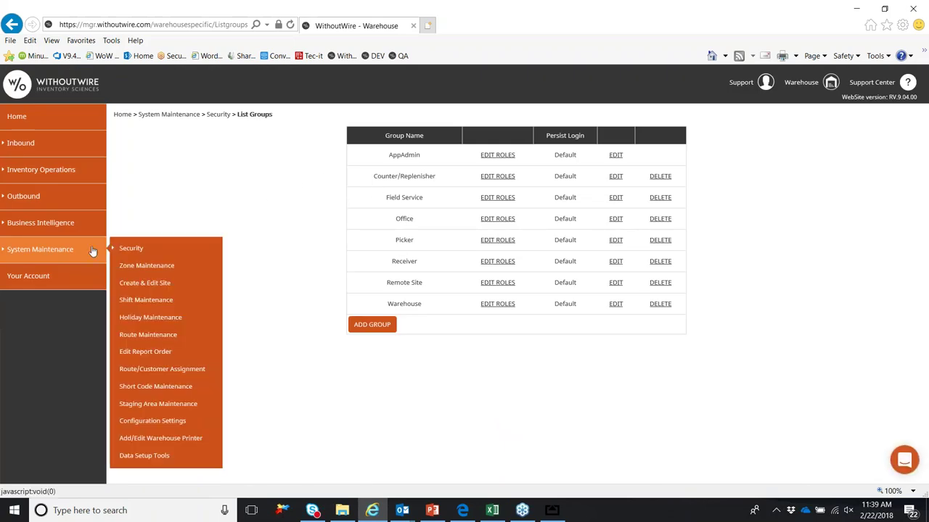
pyautogui.moveTo(162, 253)
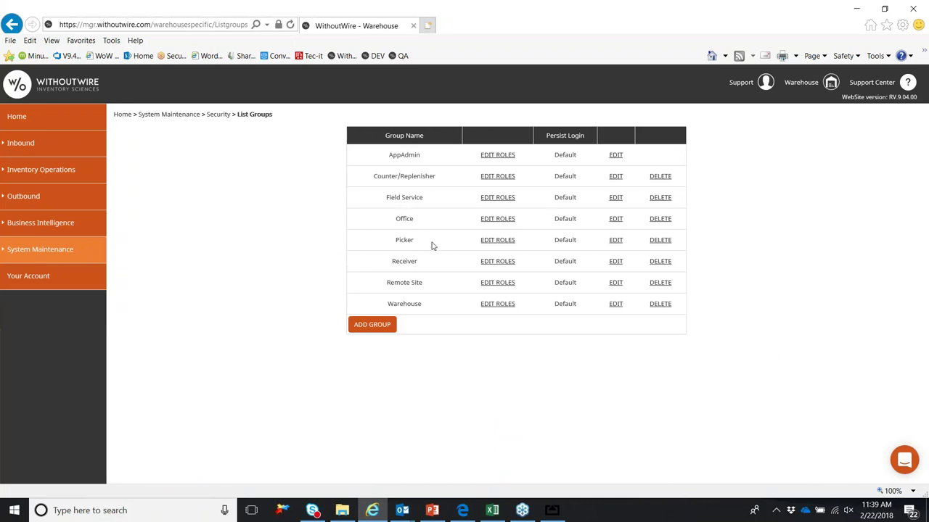
pyautogui.click(491, 243)
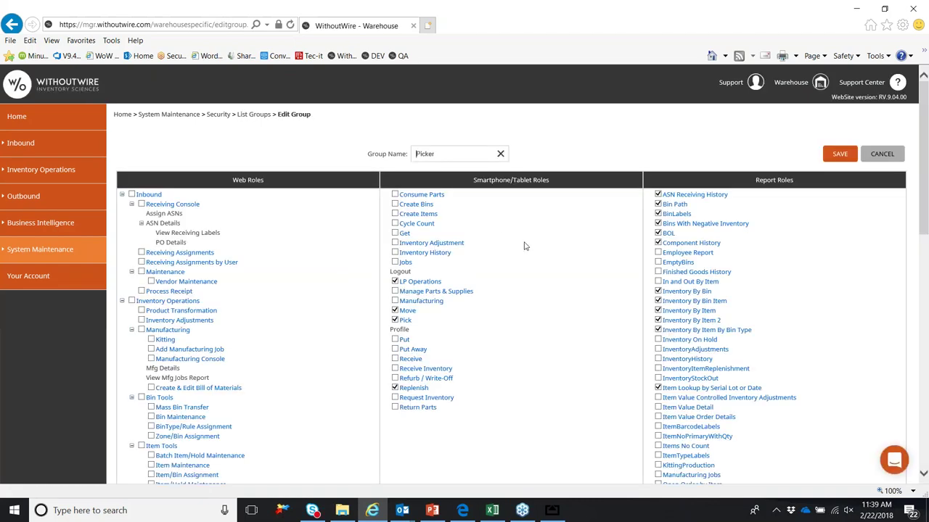
# Step: Tick Consume Parts, Create Bins and Create Items for Picker, then untick Create Items
pyautogui.click(395, 195)
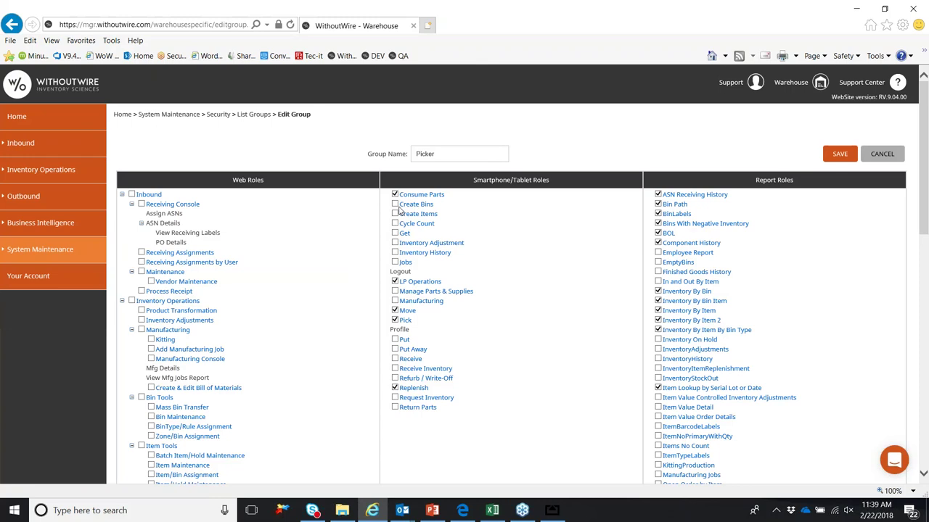
pyautogui.click(396, 205)
pyautogui.click(394, 214)
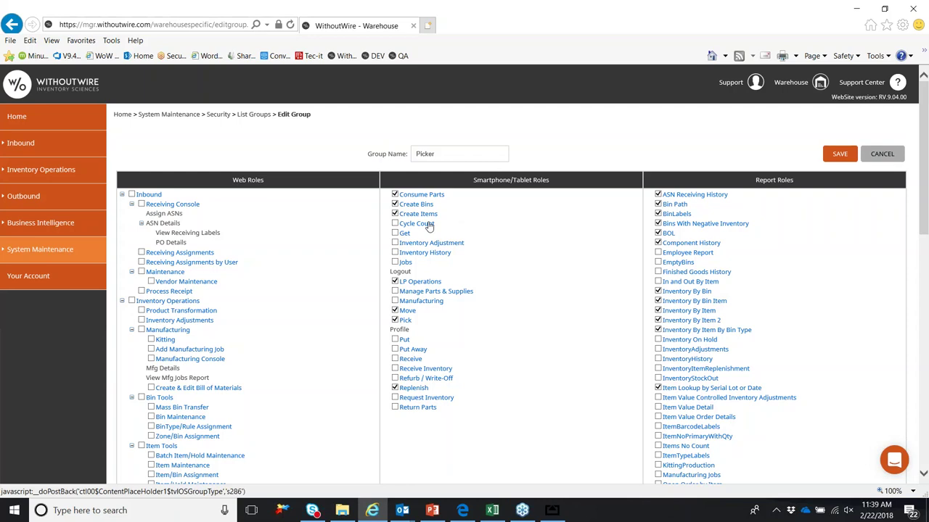
pyautogui.click(395, 213)
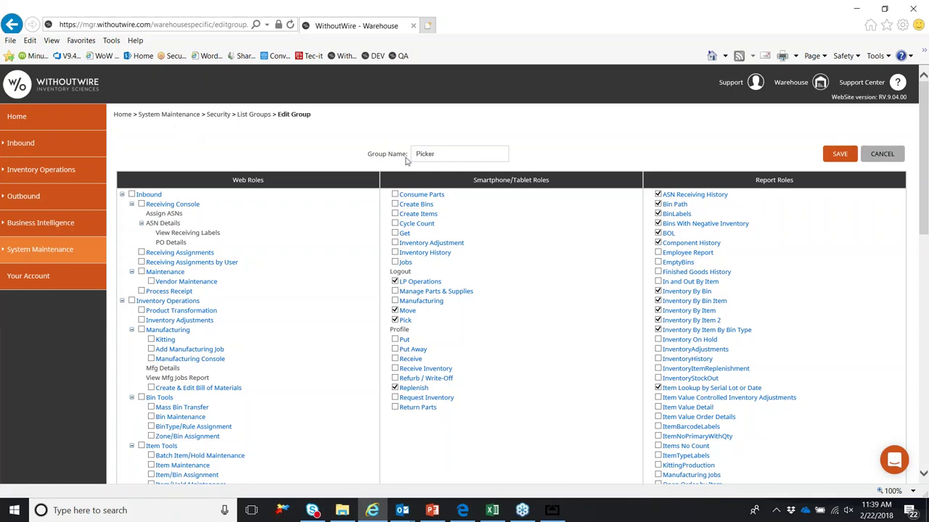
pyautogui.moveTo(87, 254)
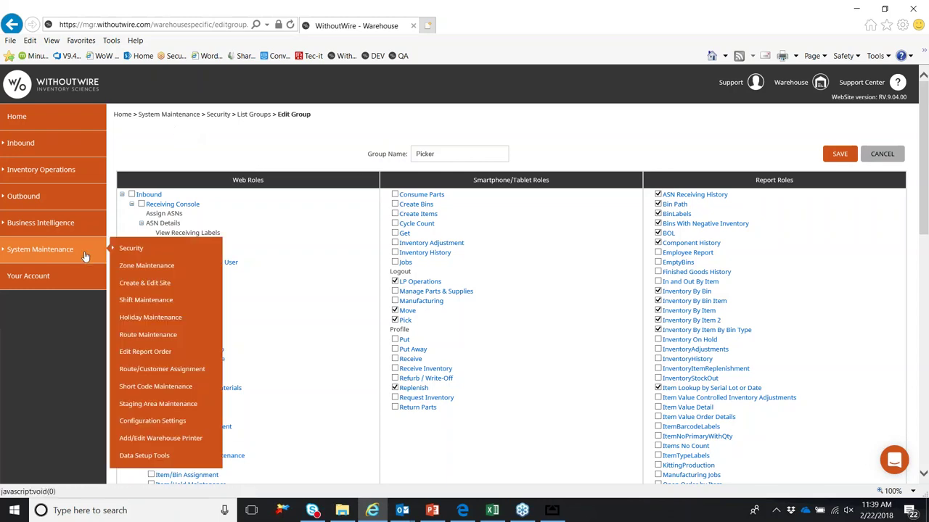
# Step: Create a new warehouse site named 'Rep 2' on the site management page
pyautogui.click(151, 290)
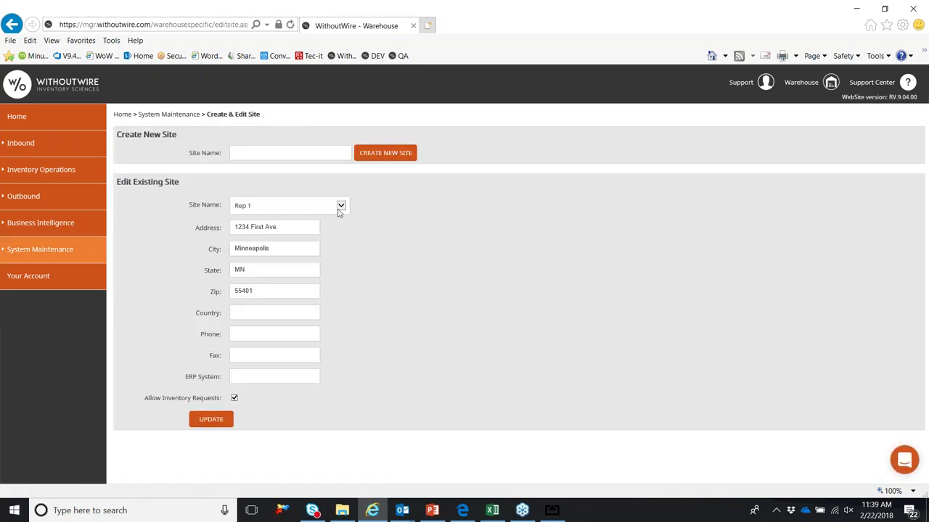
pyautogui.click(341, 207)
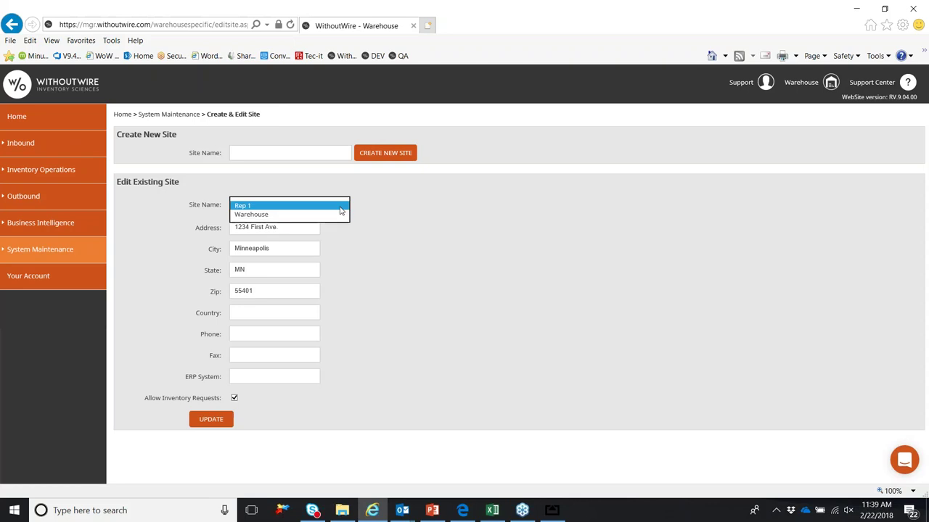
pyautogui.click(295, 154)
pyautogui.write('R')
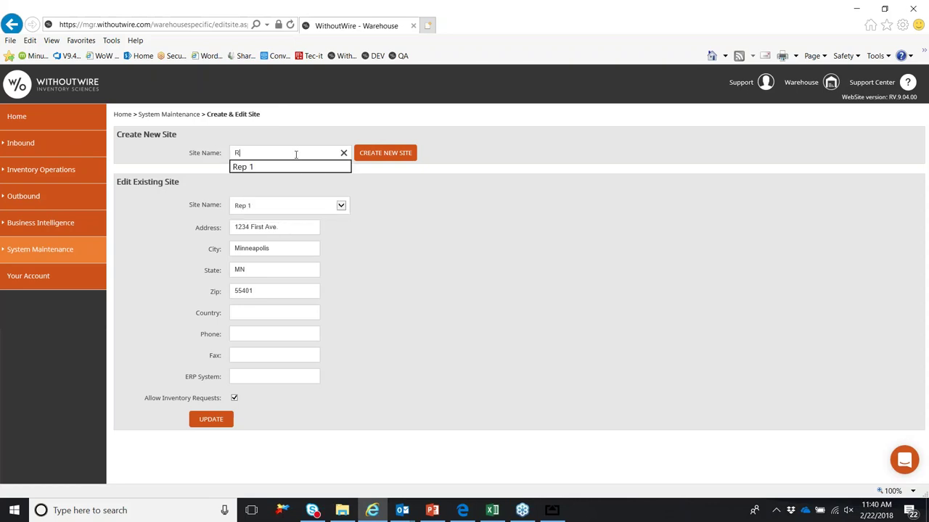
pyautogui.write('ep 2')
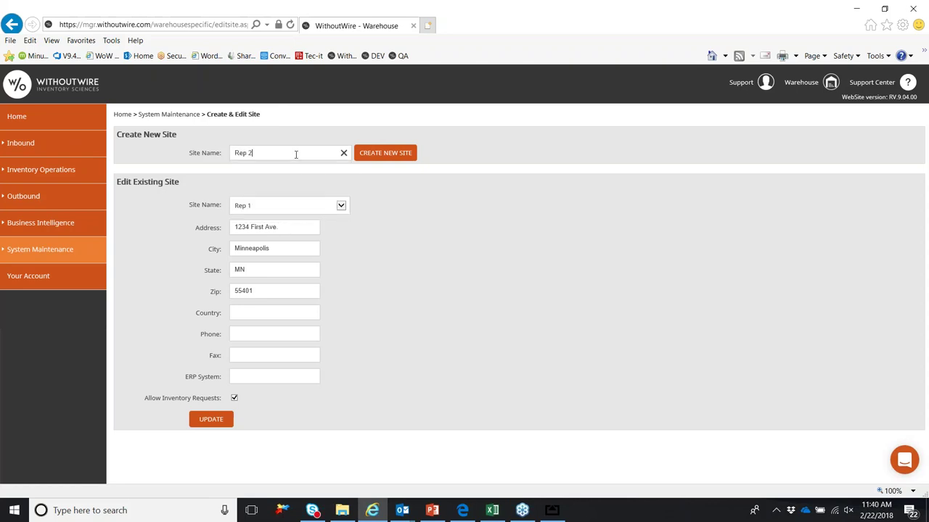
pyautogui.click(375, 157)
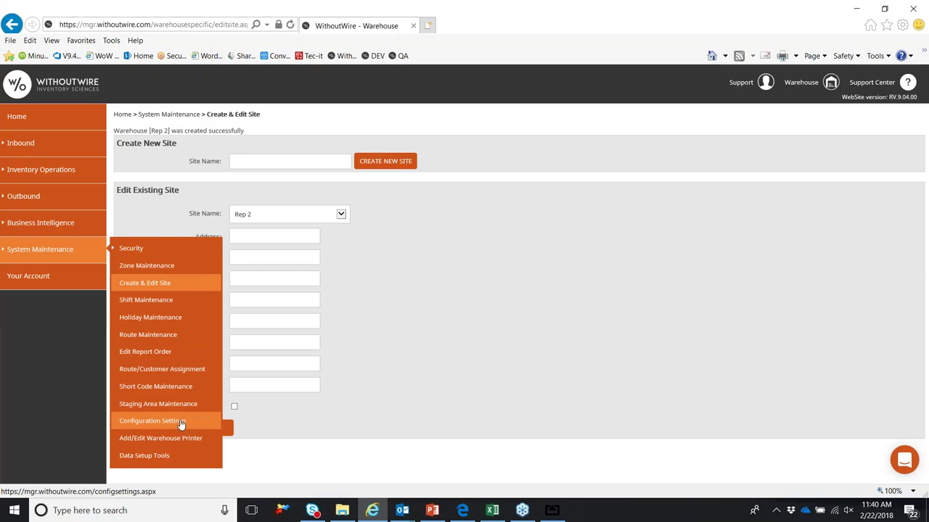
pyautogui.click(180, 426)
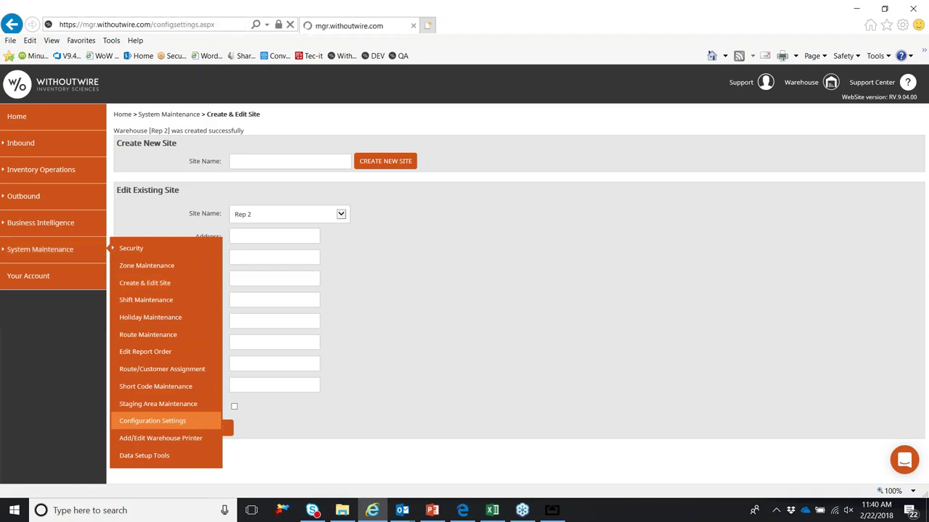
# Step: Scroll to the bottom of Configuration Settings and refresh the application cache
pyautogui.scroll(-2, 331, 383)
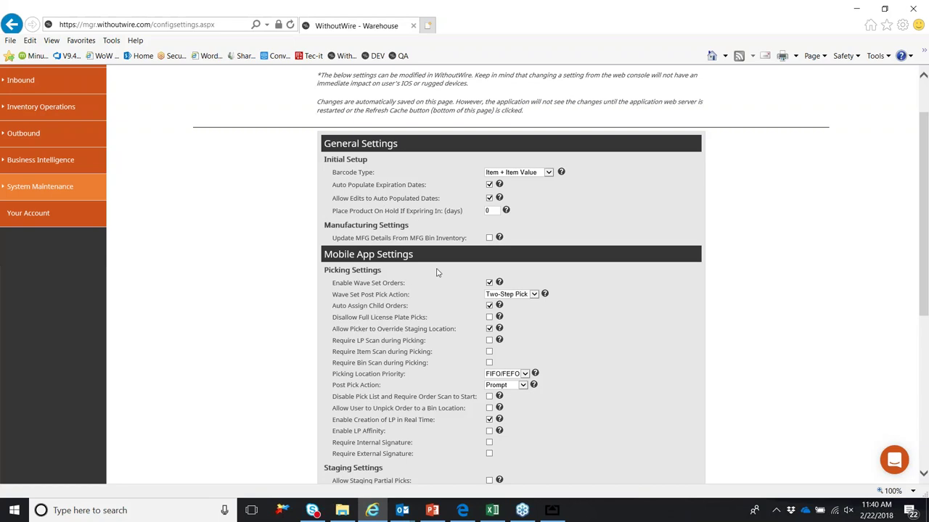
pyautogui.scroll(-2, 428, 266)
pyautogui.scroll(-1, 417, 255)
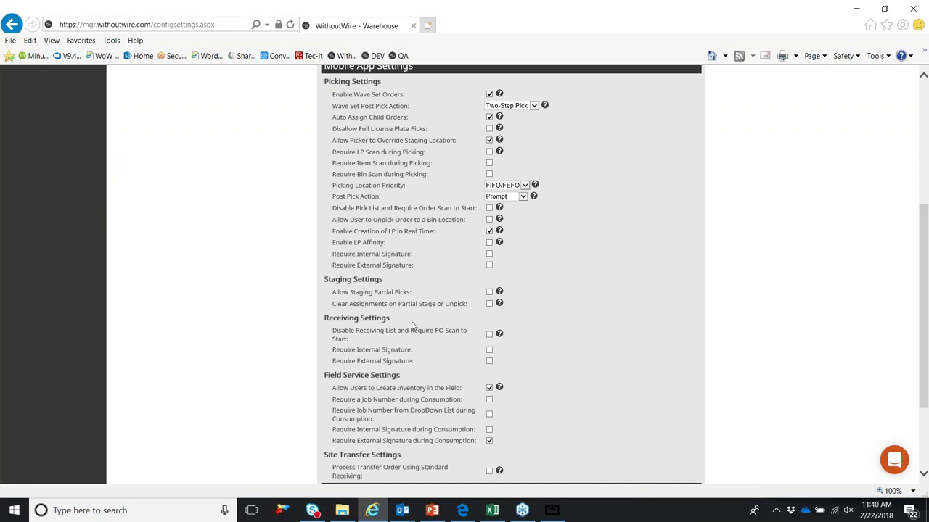
pyautogui.scroll(-2, 427, 379)
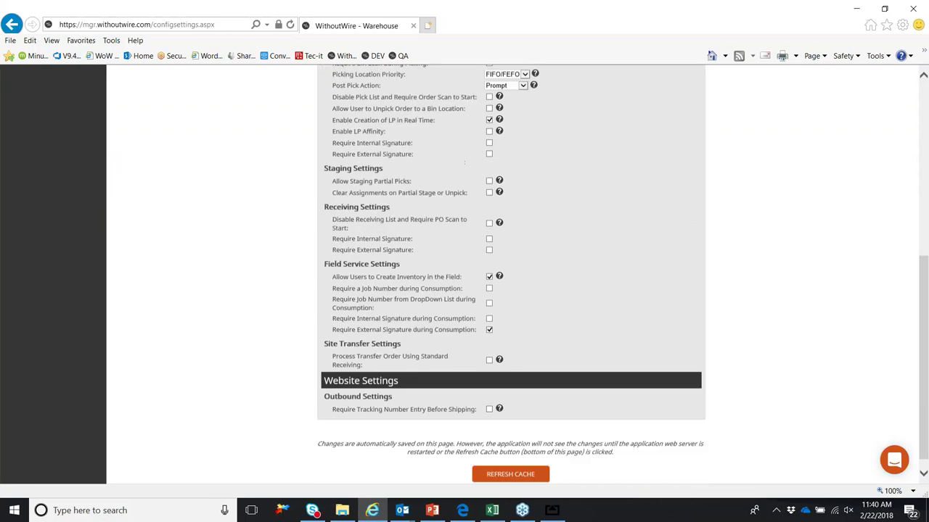
pyautogui.scroll(5, 418, 378)
pyautogui.scroll(-5, 420, 378)
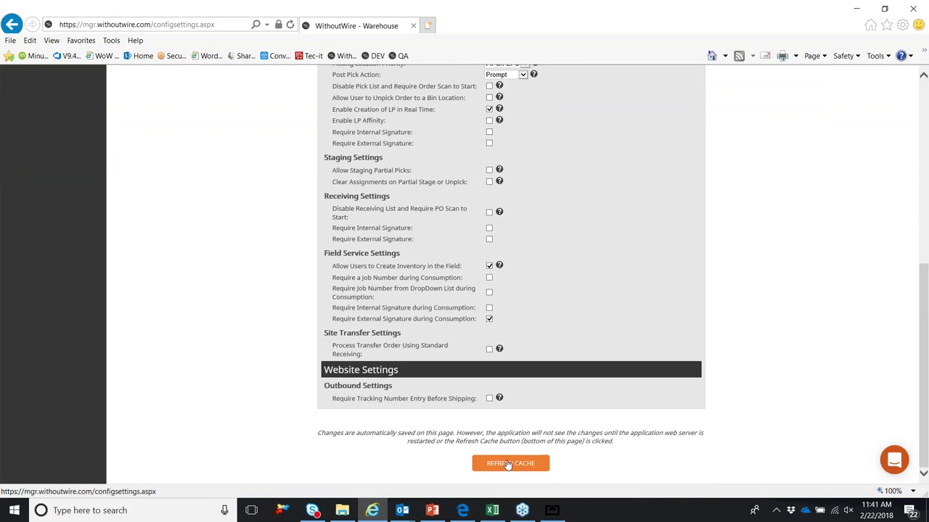
pyautogui.click(496, 465)
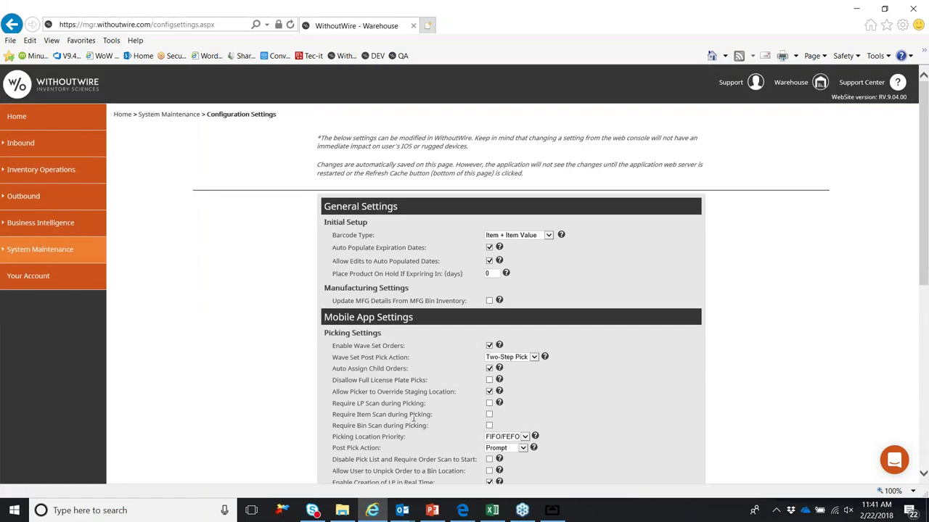
pyautogui.moveTo(109, 254)
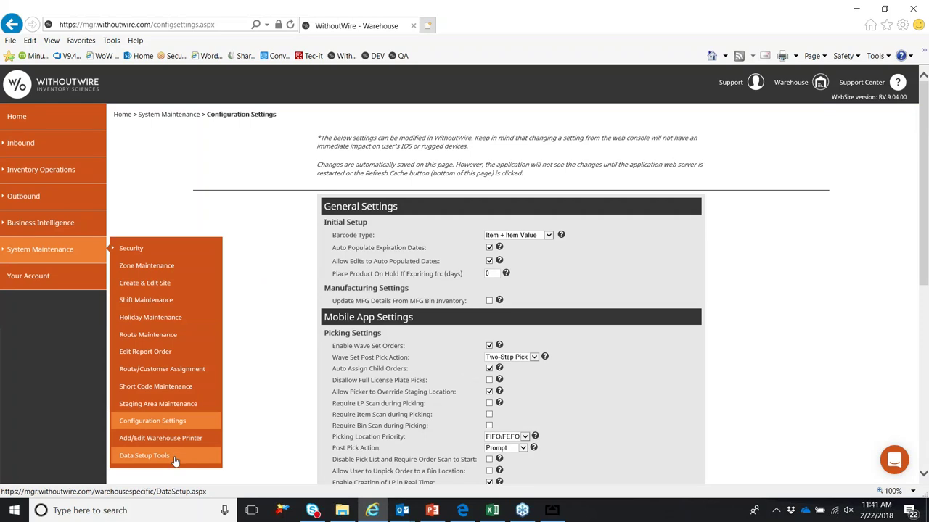
# Step: Visit the Data Setup Tools page, then return home and bring up the mirrored phone app
pyautogui.click(172, 459)
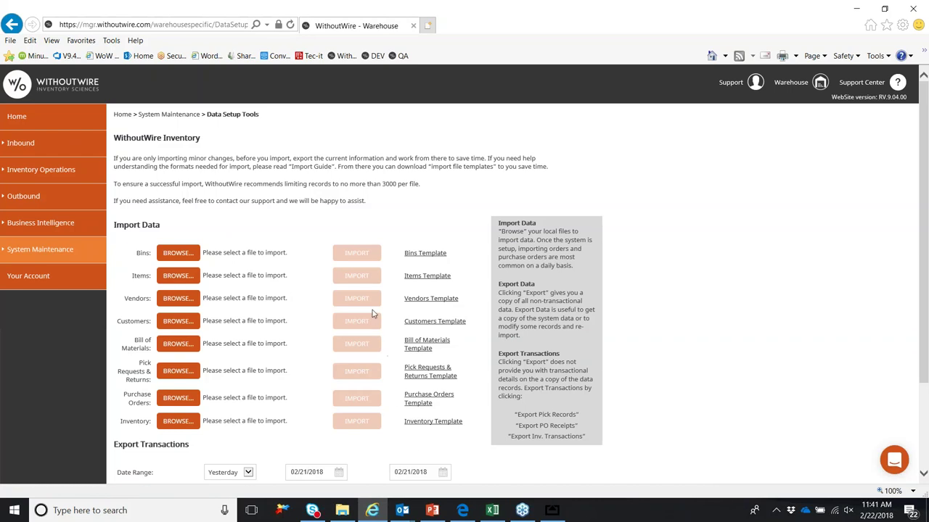
pyautogui.click(83, 126)
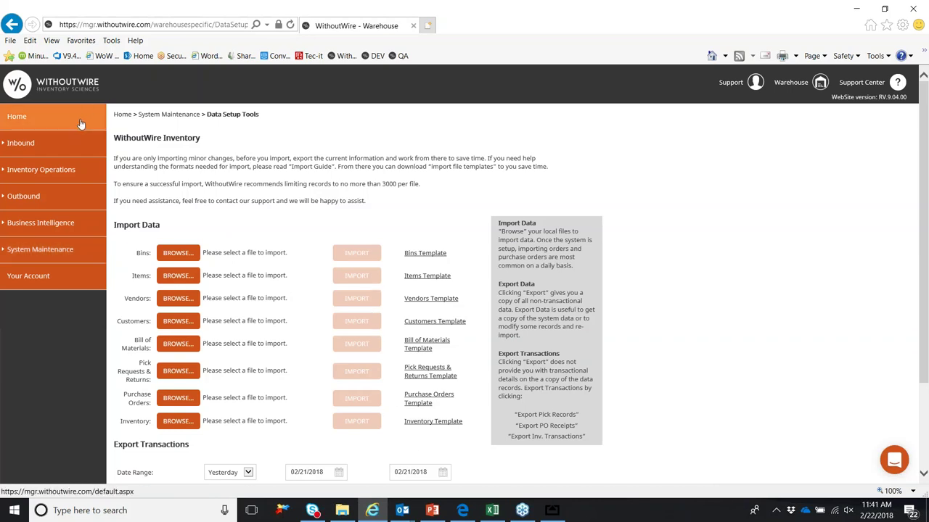
pyautogui.click(551, 510)
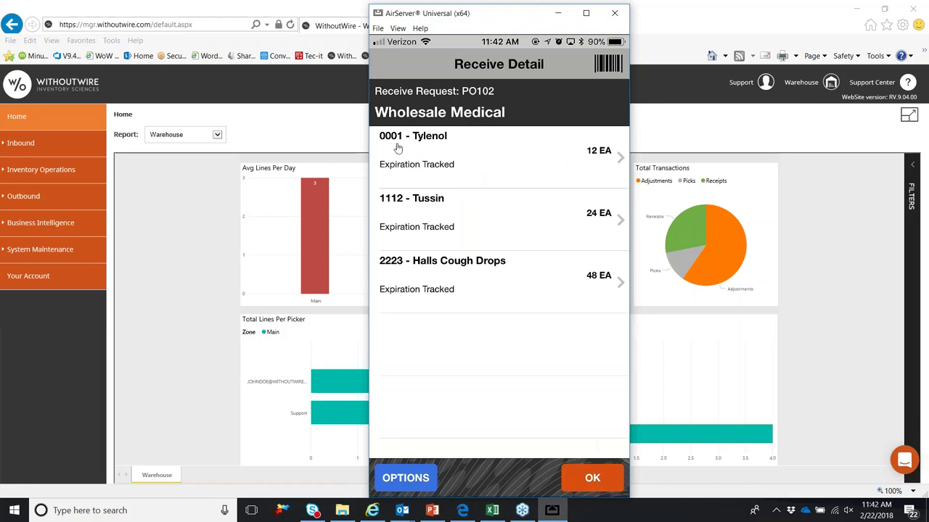
# Step: Receive 12 Tylenol on PO102 into RcvBin1 and mark 2 Tussin as damaged
pyautogui.click(461, 175)
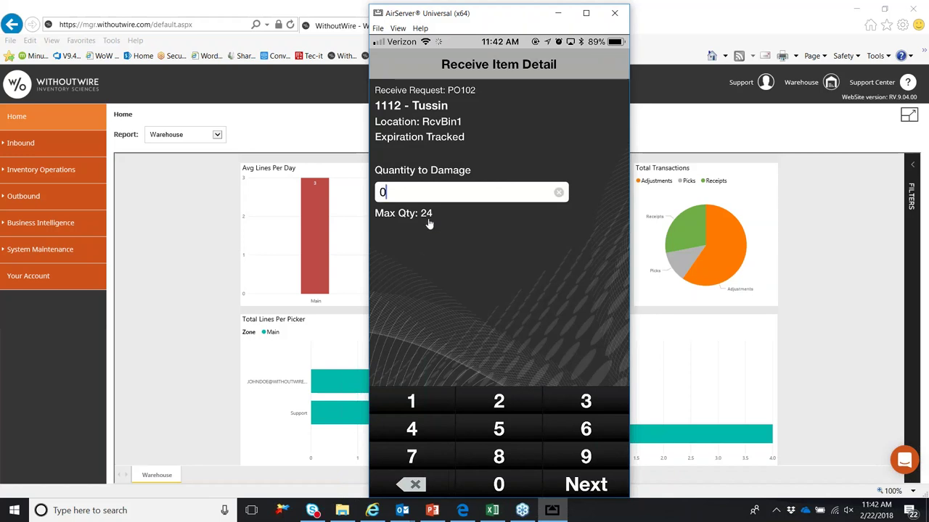
pyautogui.write('2')
pyautogui.press('Return')
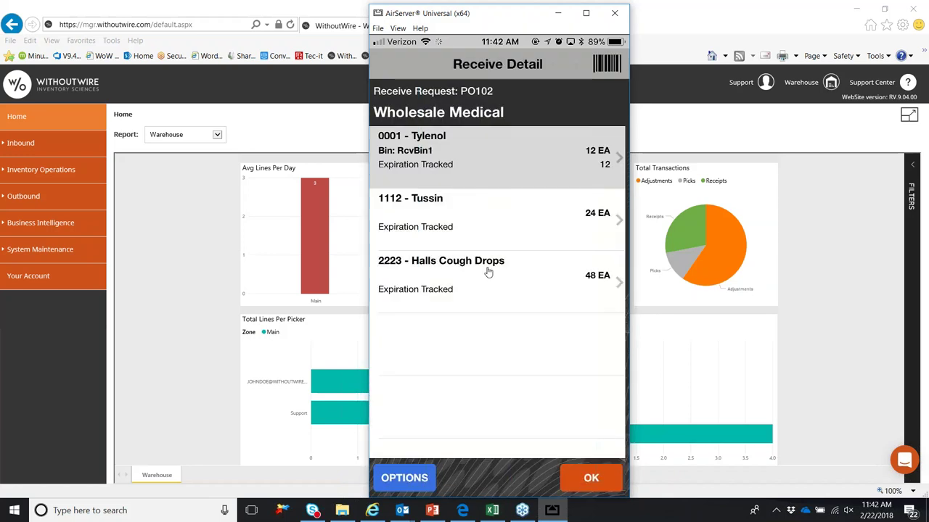
pyautogui.click(490, 270)
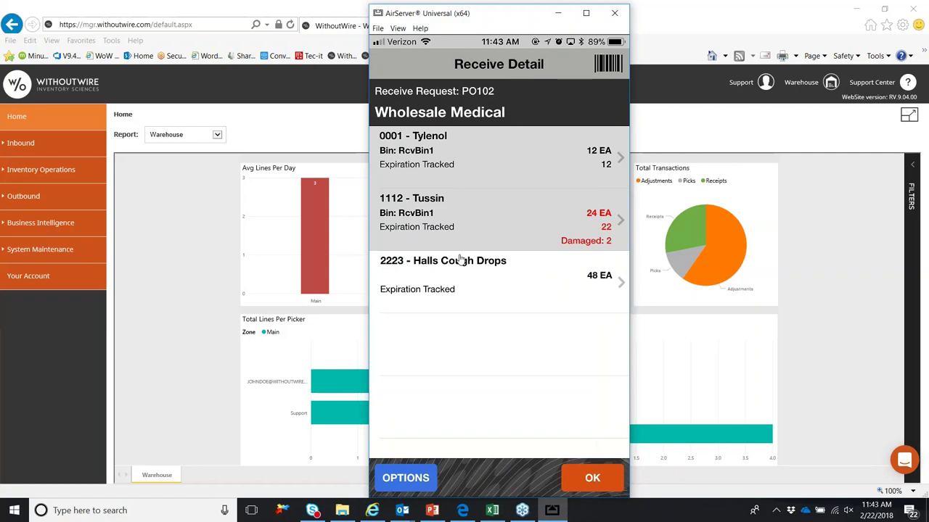
# Step: Receive 48 Halls Cough Drops and confirm completing purchase order PO102
pyautogui.click(459, 260)
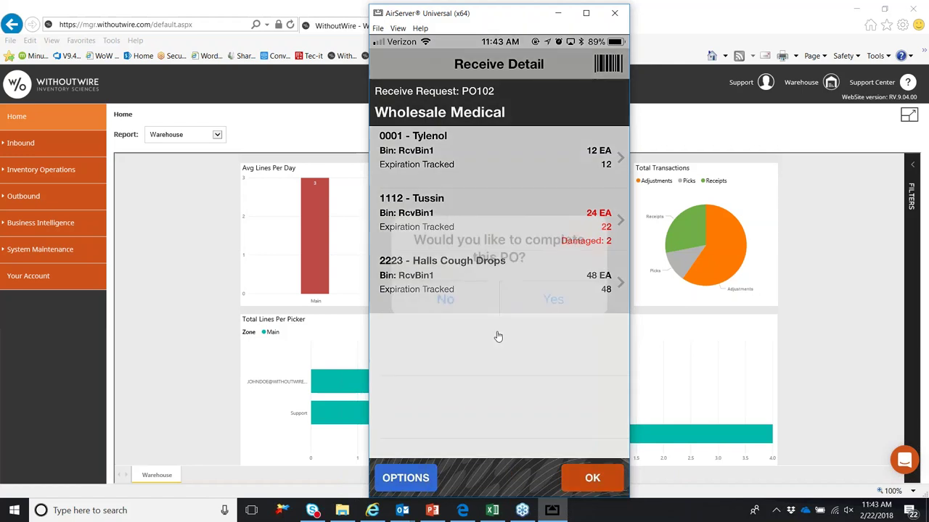
pyautogui.click(530, 309)
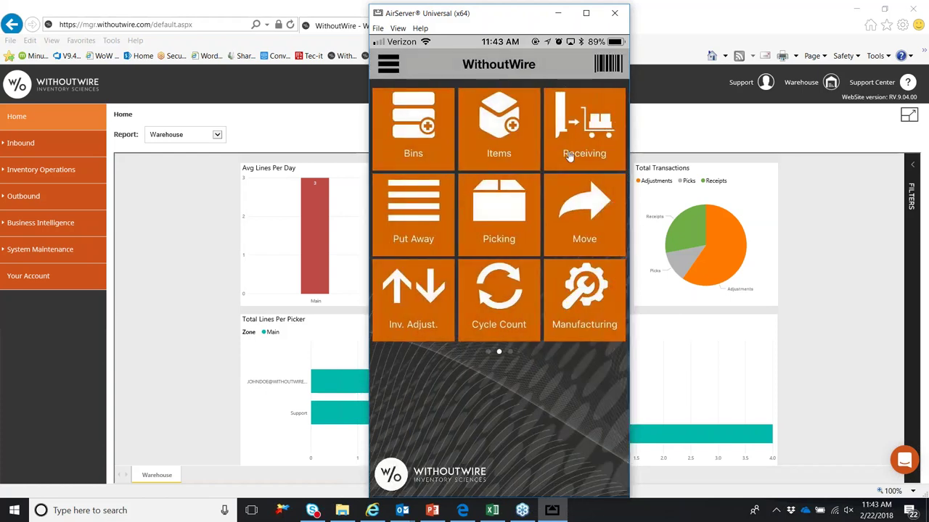
# Step: Put away the Tylenol from ManufBin1 into BIN1, then return to the main menu
pyautogui.click(407, 214)
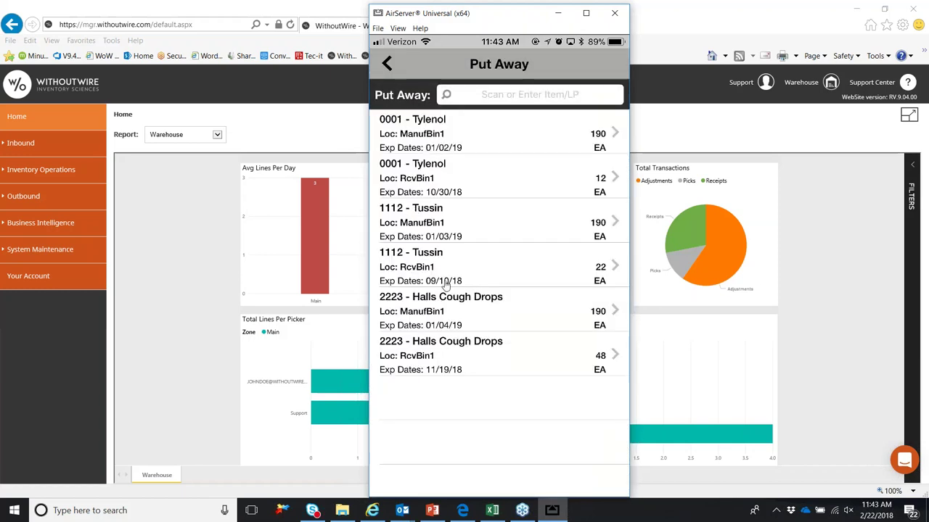
pyautogui.click(546, 154)
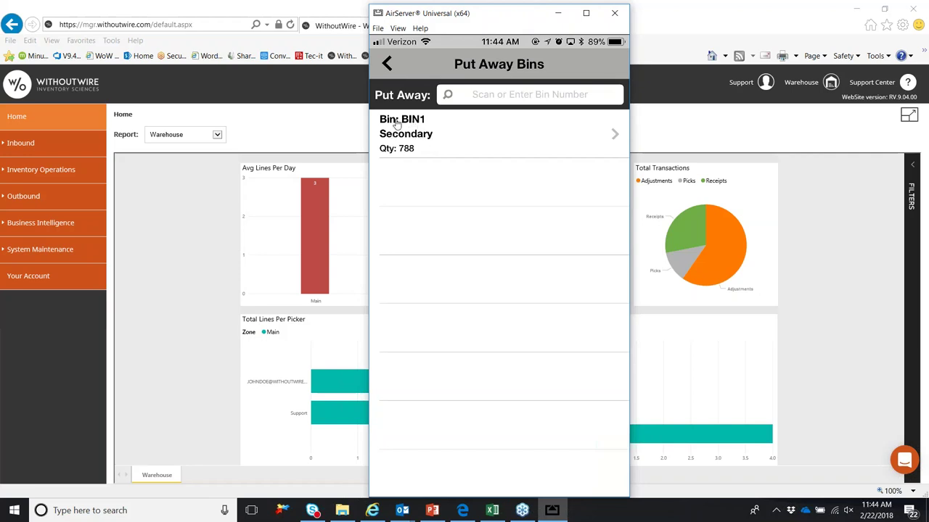
pyautogui.click(404, 117)
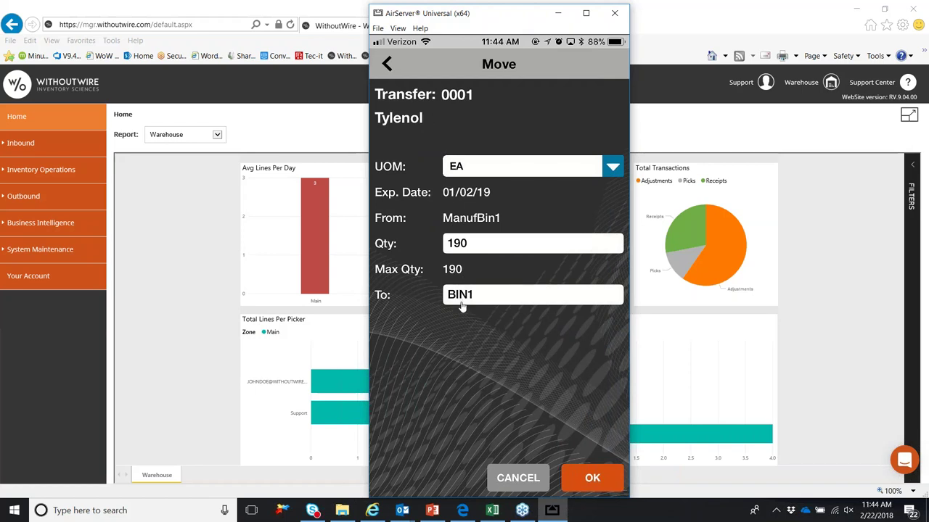
pyautogui.press('Return')
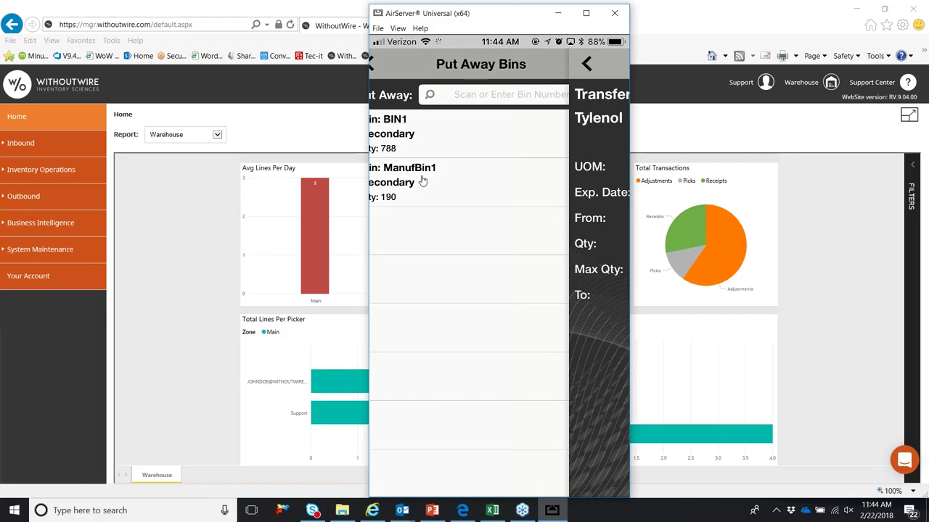
pyautogui.click(592, 479)
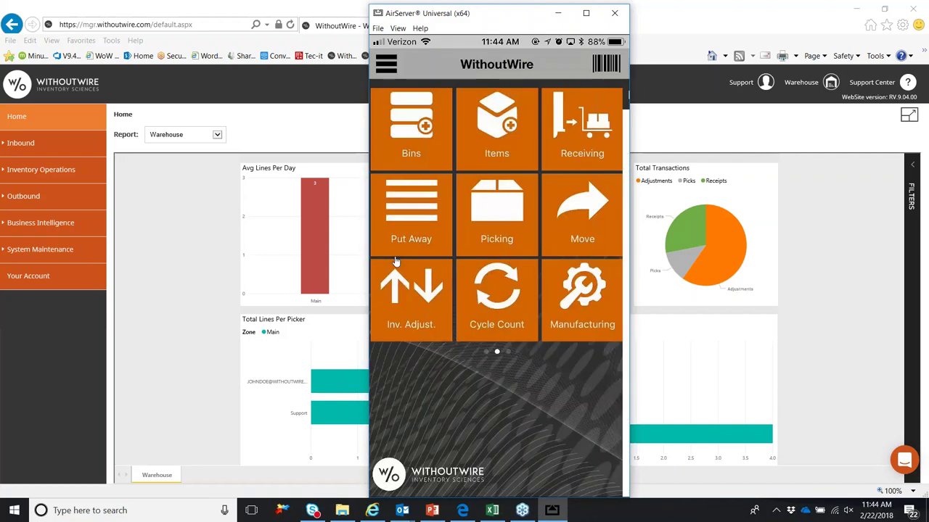
# Step: Filter the receiving list and review PO100's fully received lines in PO Details
pyautogui.click(20, 143)
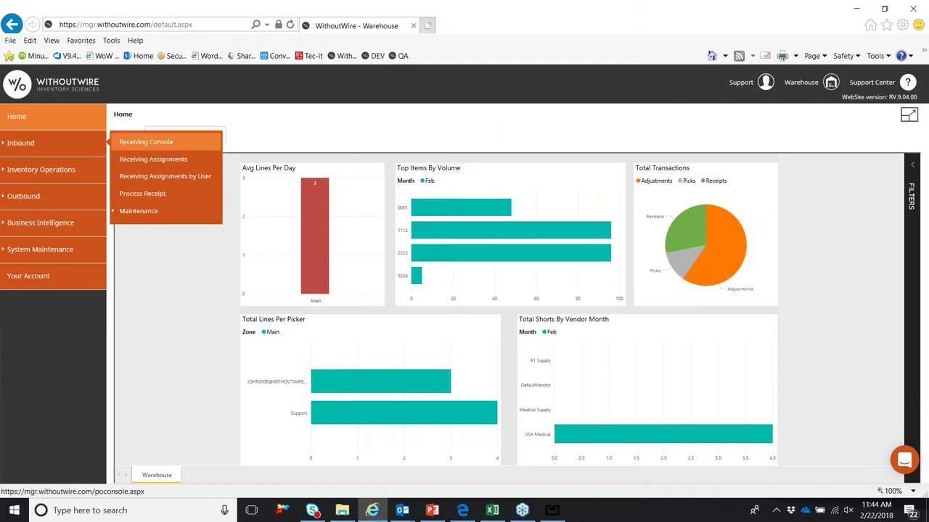
pyautogui.click(156, 144)
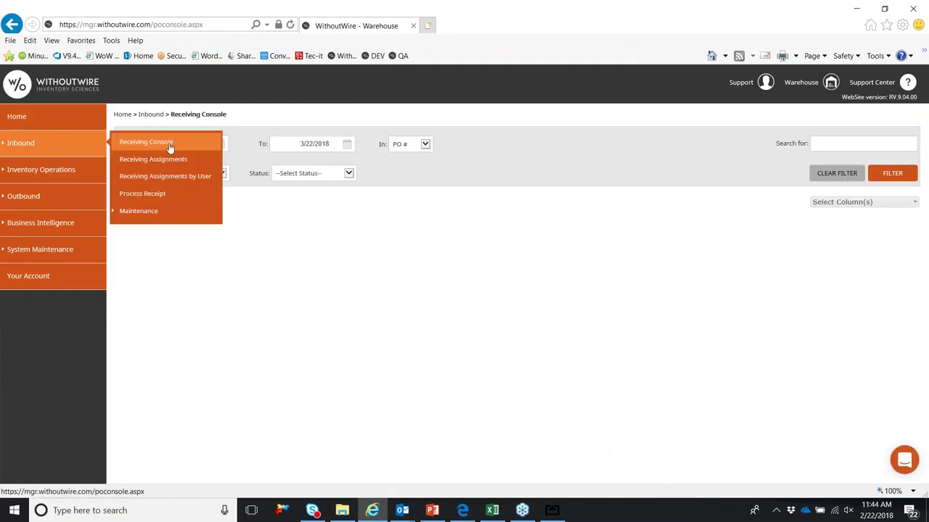
pyautogui.click(880, 179)
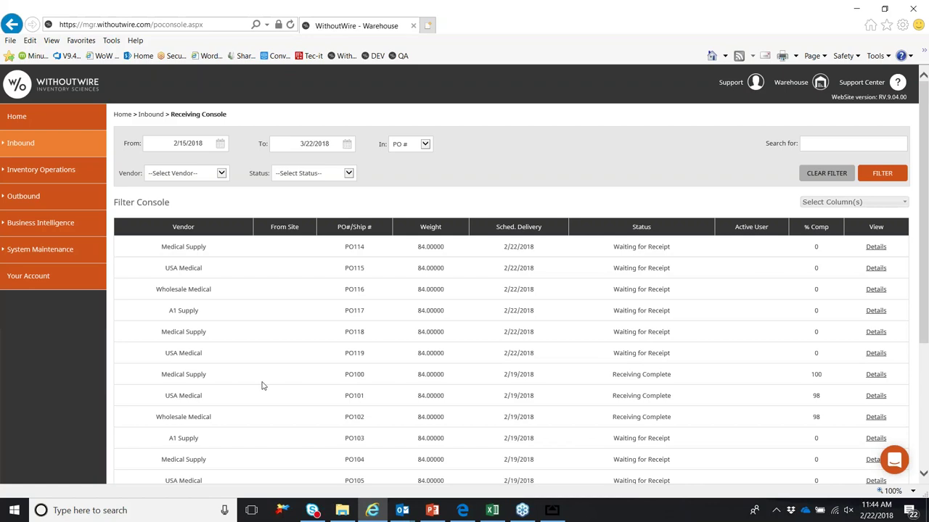
pyautogui.moveTo(680, 380); pyautogui.dragTo(610, 385)
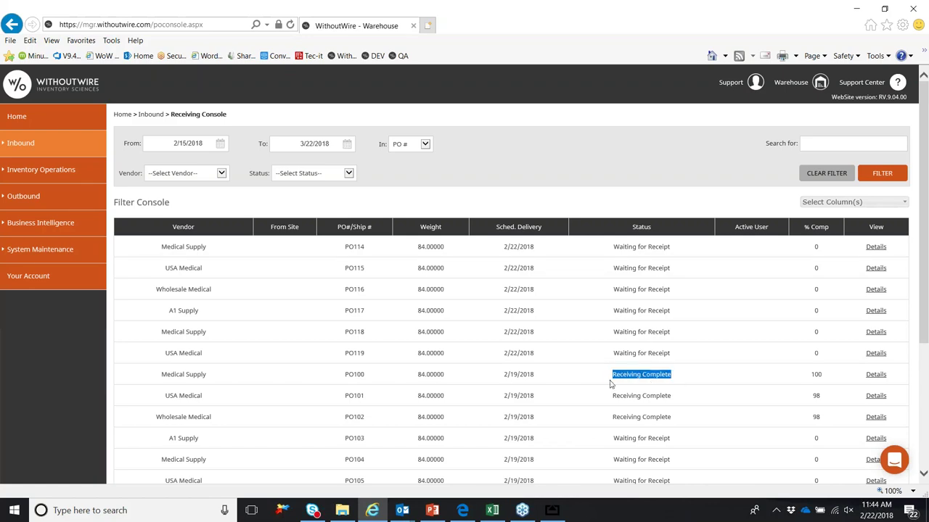
pyautogui.click(877, 377)
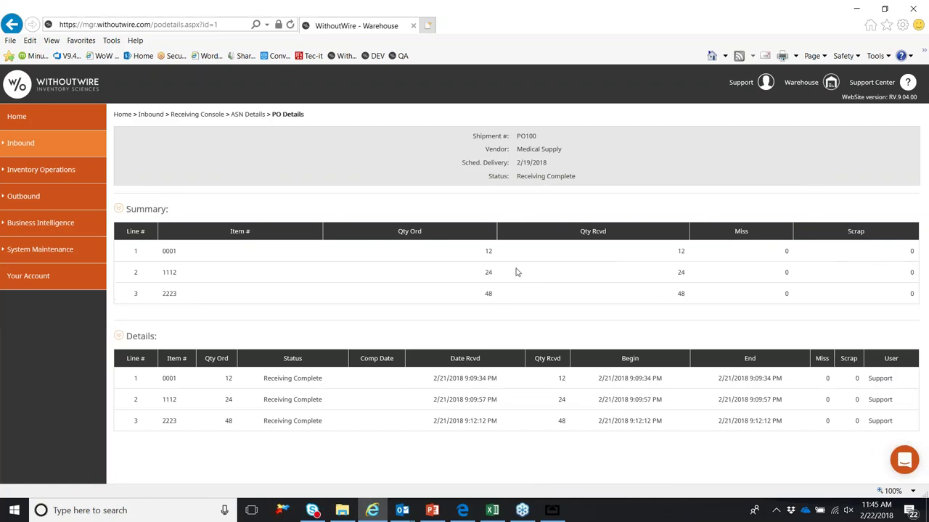
pyautogui.doubleClick(880, 378)
pyautogui.moveTo(603, 388); pyautogui.dragTo(784, 380)
pyautogui.click(327, 180)
pyautogui.click(85, 119)
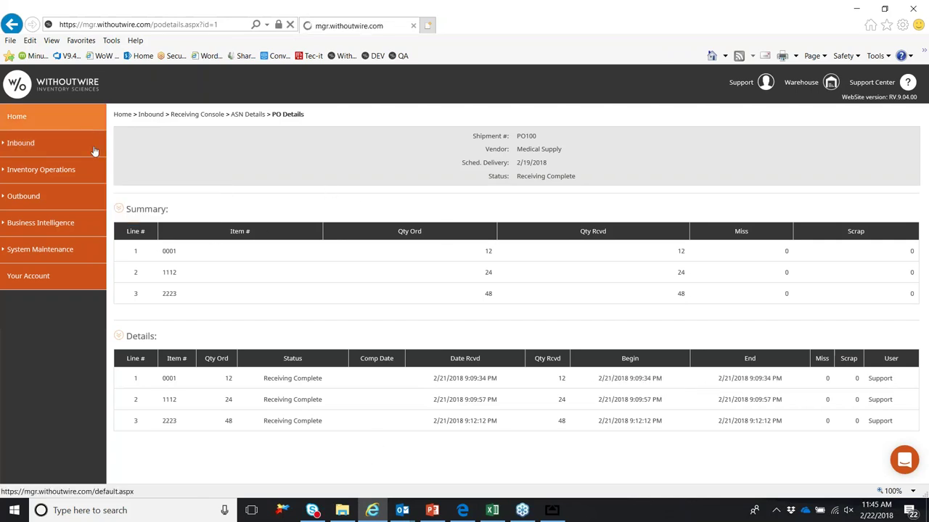
# Step: Open pick order SO102 on the phone app and dismiss its RUSH comment
pyautogui.click(553, 512)
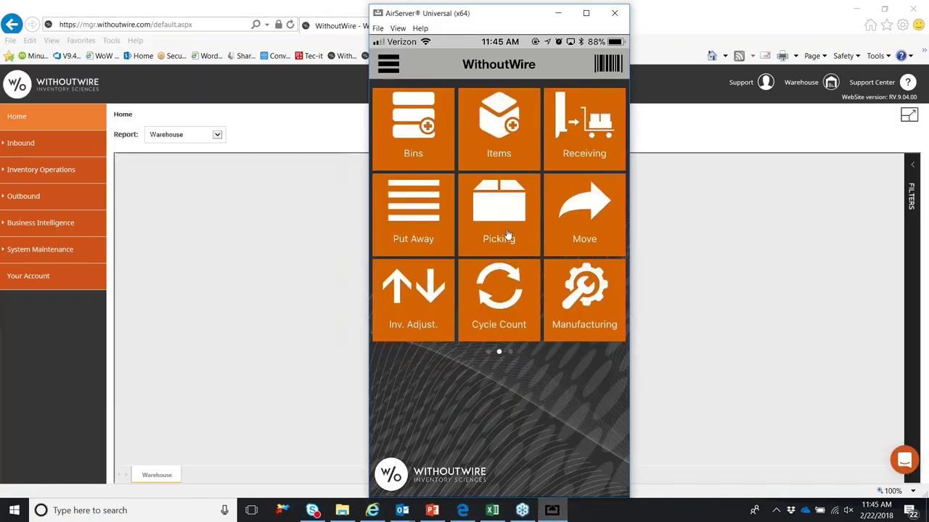
pyautogui.click(520, 245)
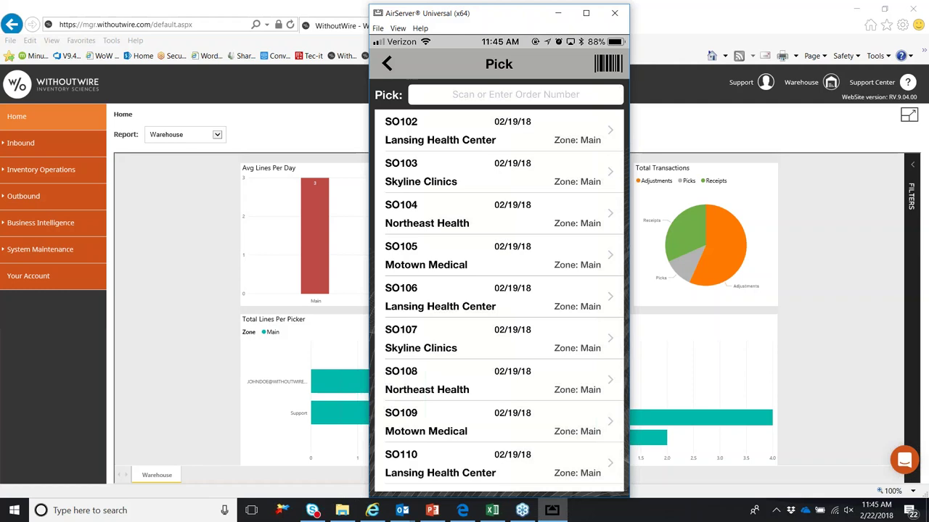
pyautogui.click(424, 133)
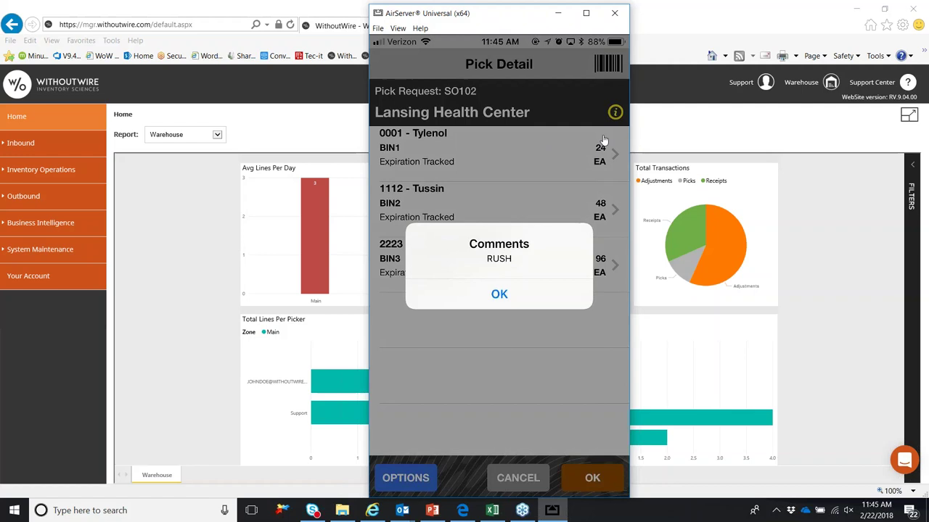
pyautogui.click(499, 294)
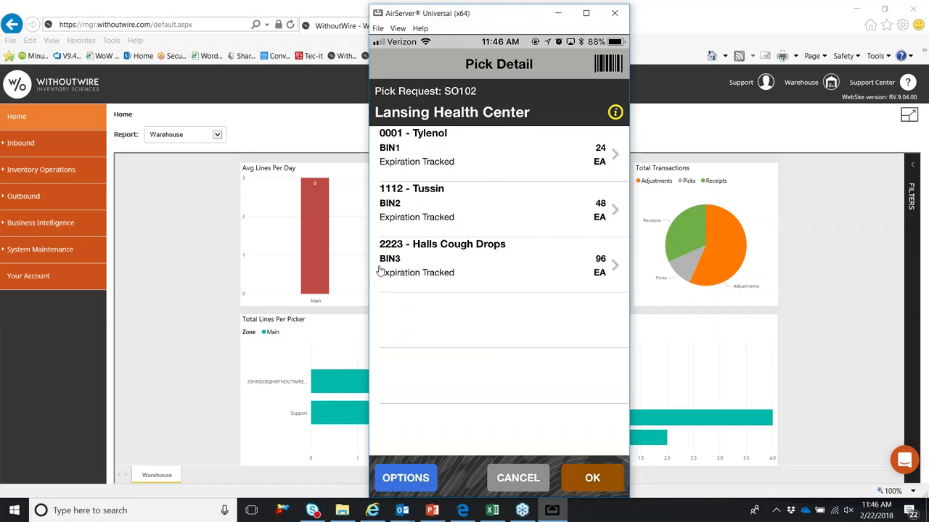
# Step: Pick 24 Tylenol from Bin1 and enter 48 for the Tussin line
pyautogui.click(377, 152)
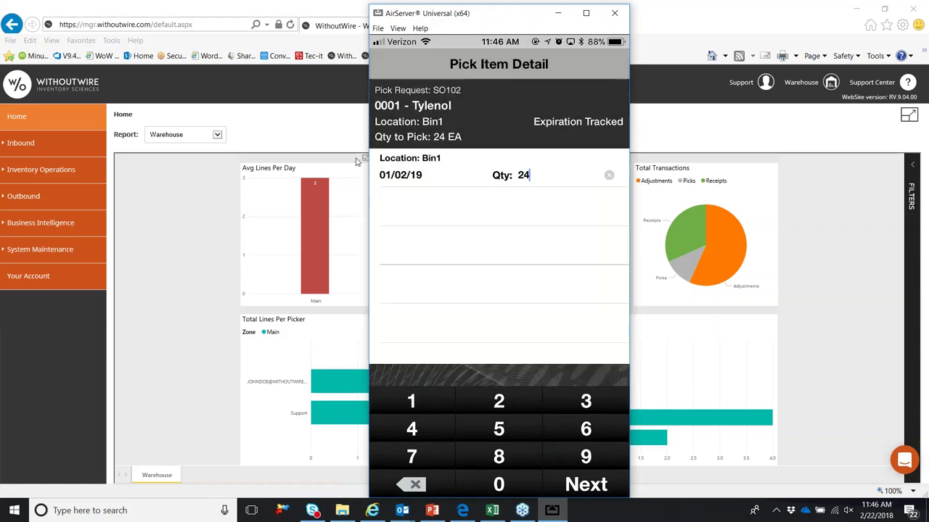
pyautogui.click(545, 188)
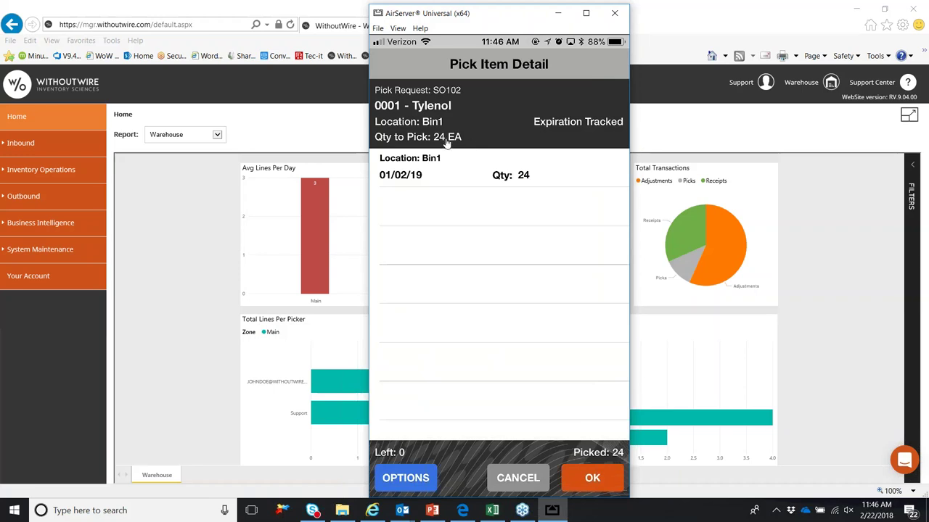
pyautogui.click(592, 479)
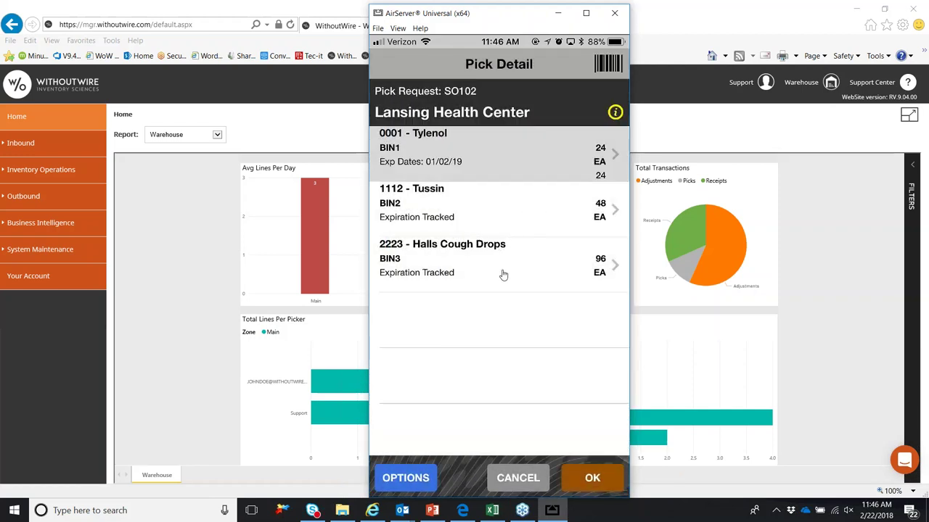
pyautogui.click(392, 216)
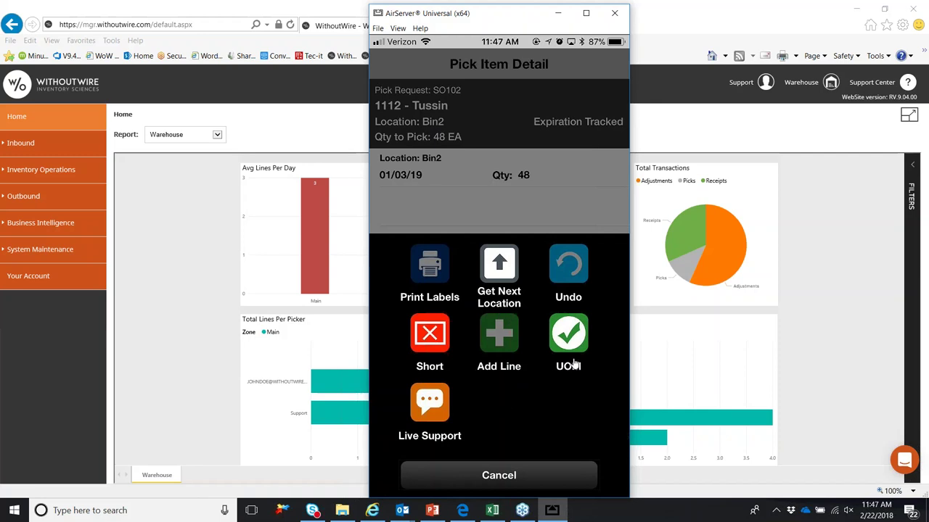
pyautogui.click(560, 424)
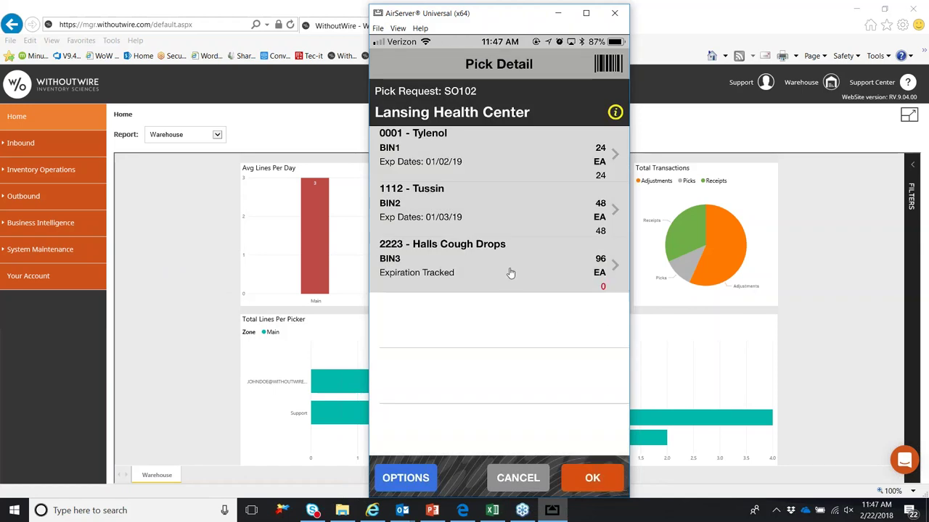
# Step: Submit SO102's pick with the cough drops unpicked and ship it immediately
pyautogui.click(595, 476)
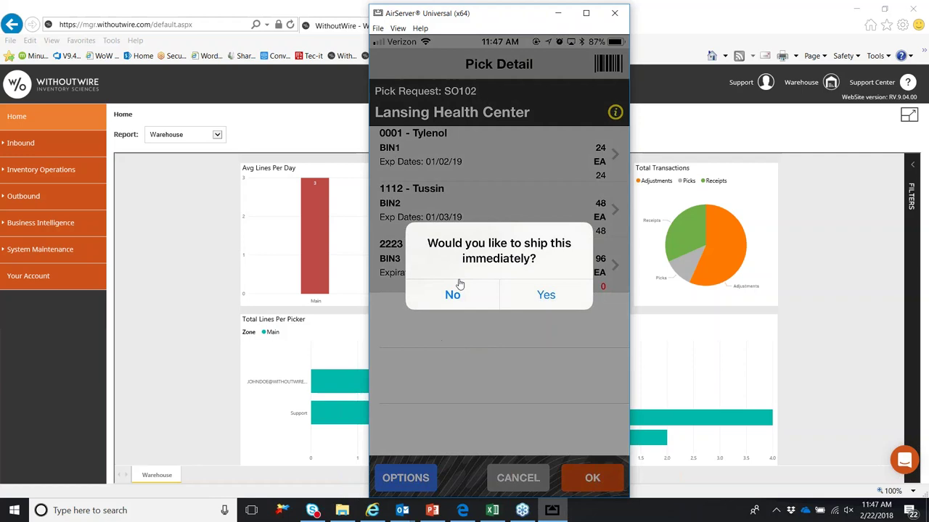
pyautogui.click(551, 294)
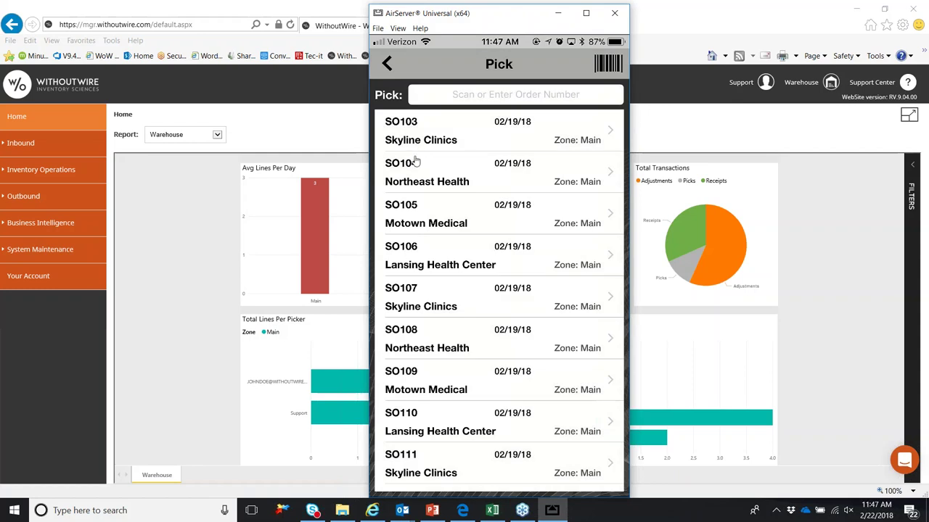
pyautogui.click(215, 232)
# Step: Open the Pick Request details for TRN1001, showing 5 of 5 Cold Sample Pack shipped
pyautogui.click(62, 201)
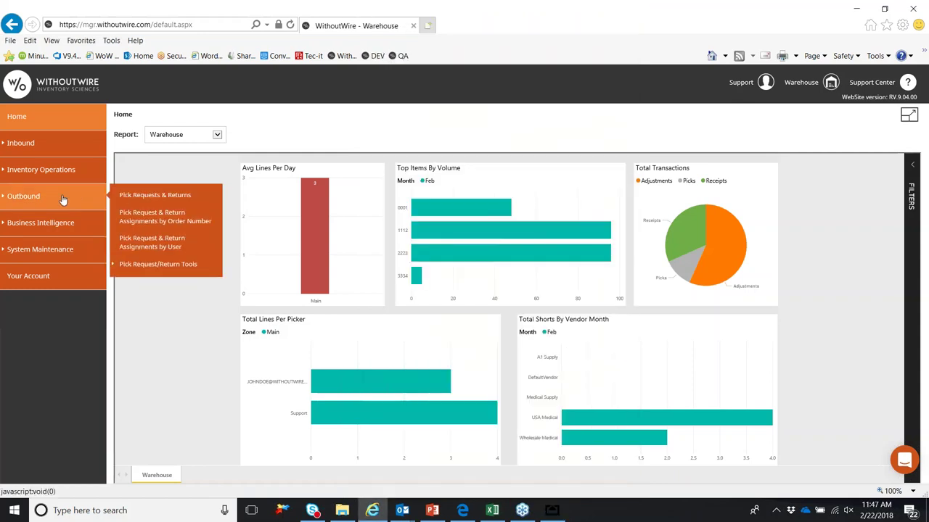
pyautogui.click(138, 196)
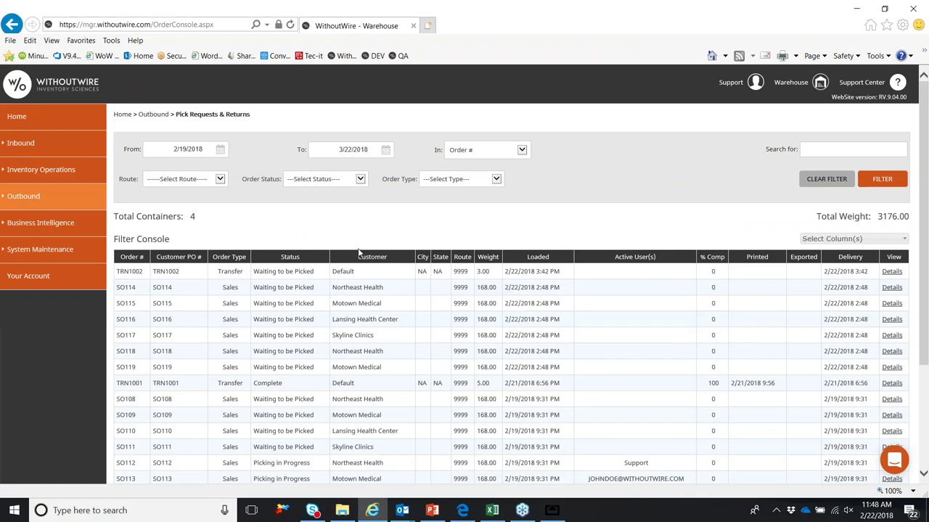
pyautogui.scroll(-3, 514, 334)
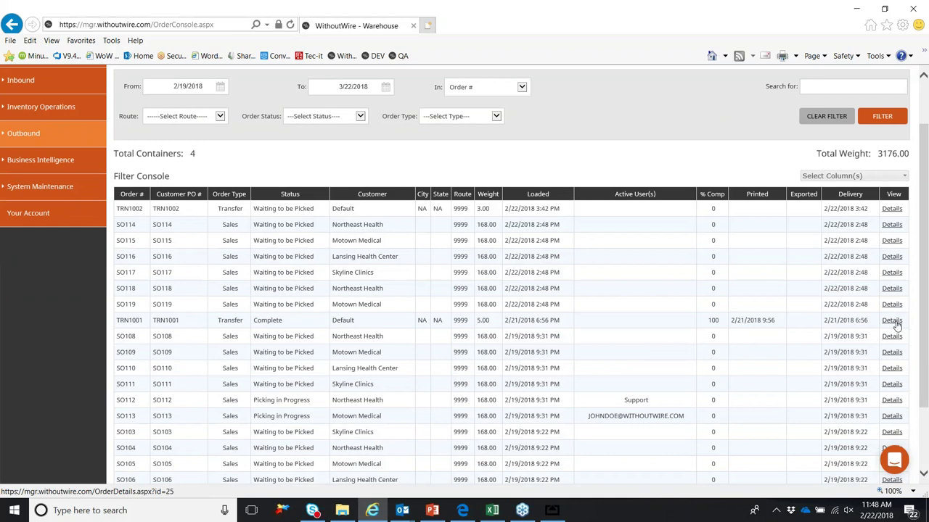
pyautogui.click(893, 321)
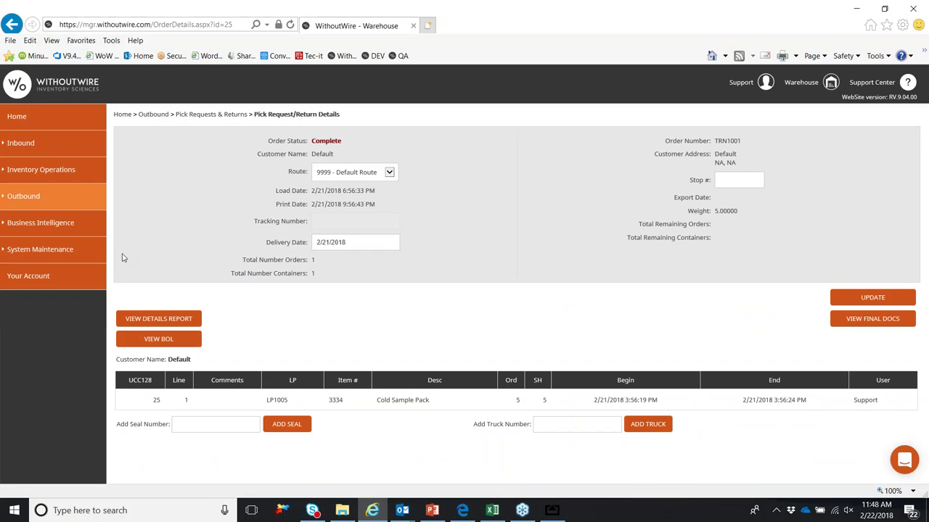
pyautogui.click(44, 117)
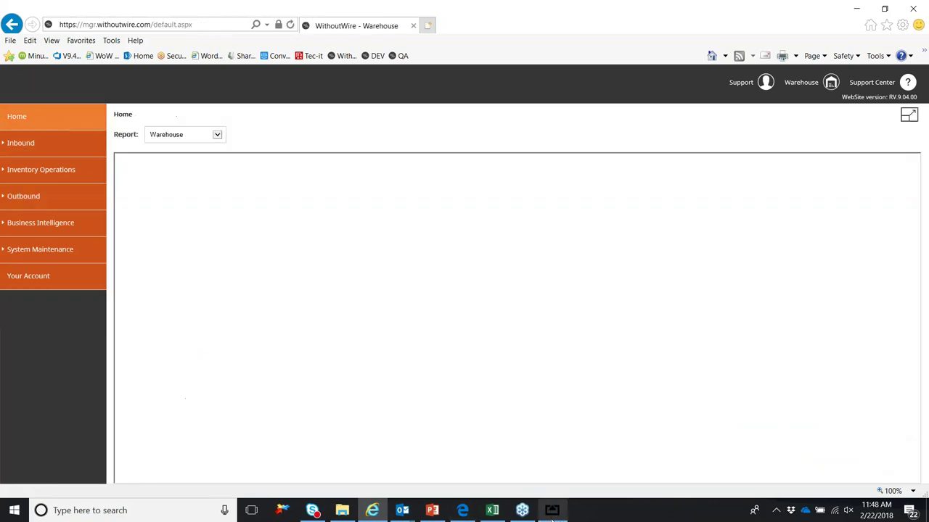
# Step: Move 3 BOX of Tylenol (item 0001) from Bin1 to Bin2 on the phone and submit
pyautogui.click(551, 511)
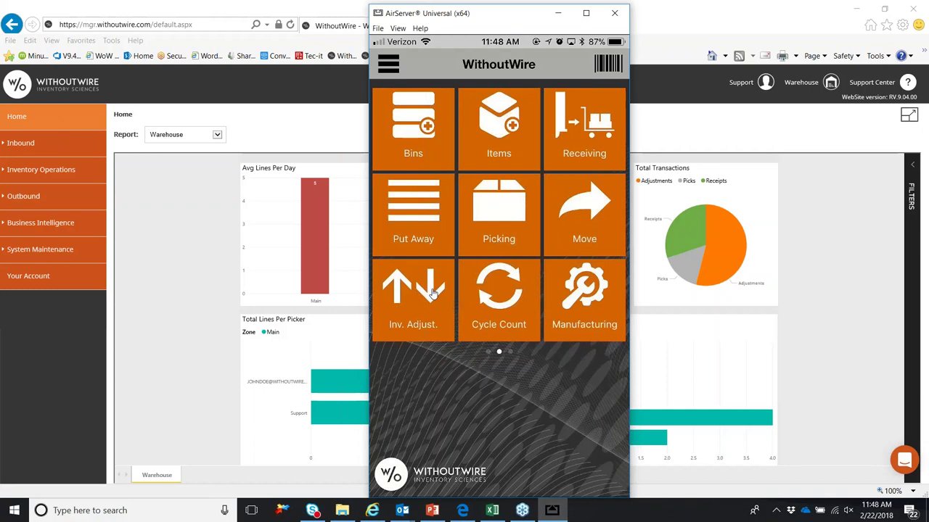
pyautogui.click(589, 241)
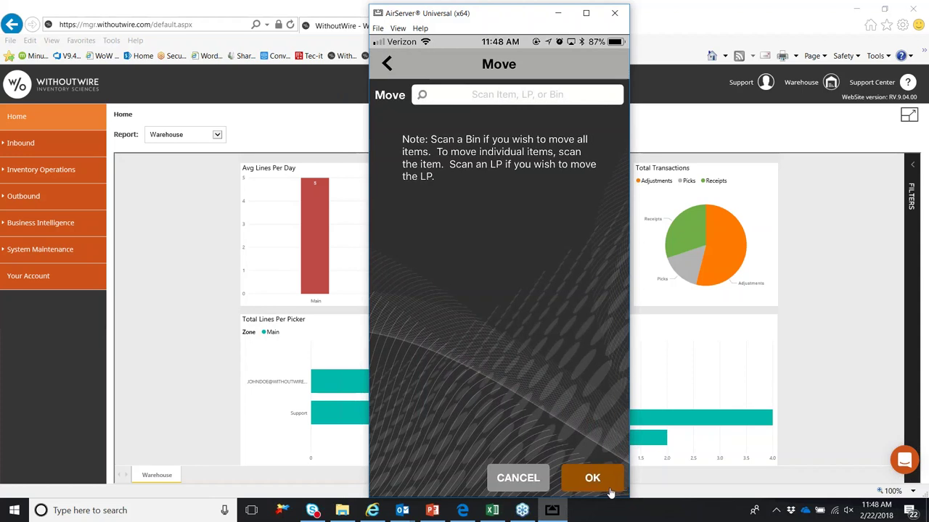
pyautogui.click(607, 490)
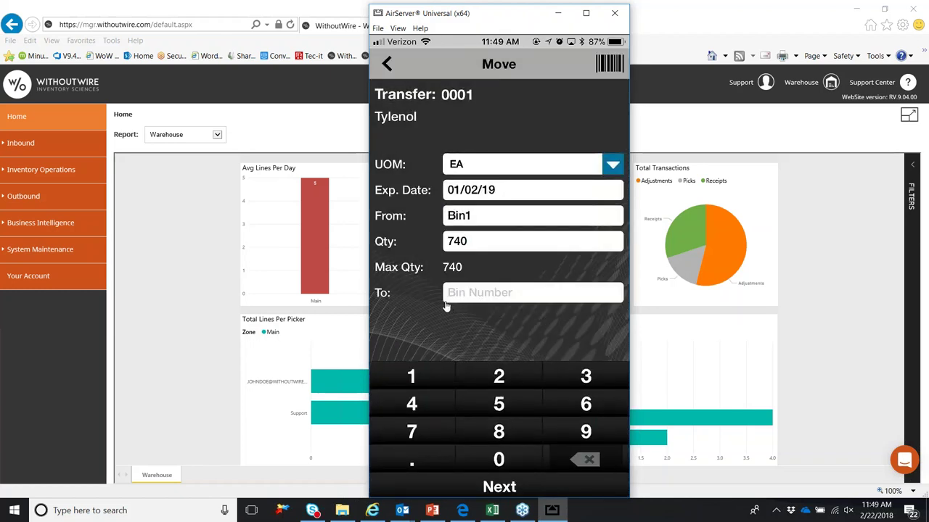
pyautogui.press('BackSpace')
pyautogui.press('BackSpace')
pyautogui.click(444, 299)
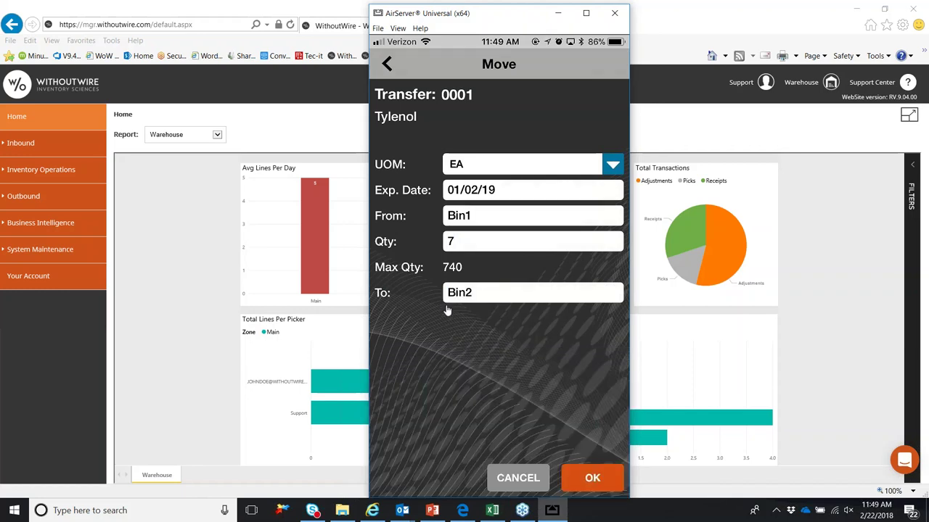
pyautogui.click(481, 172)
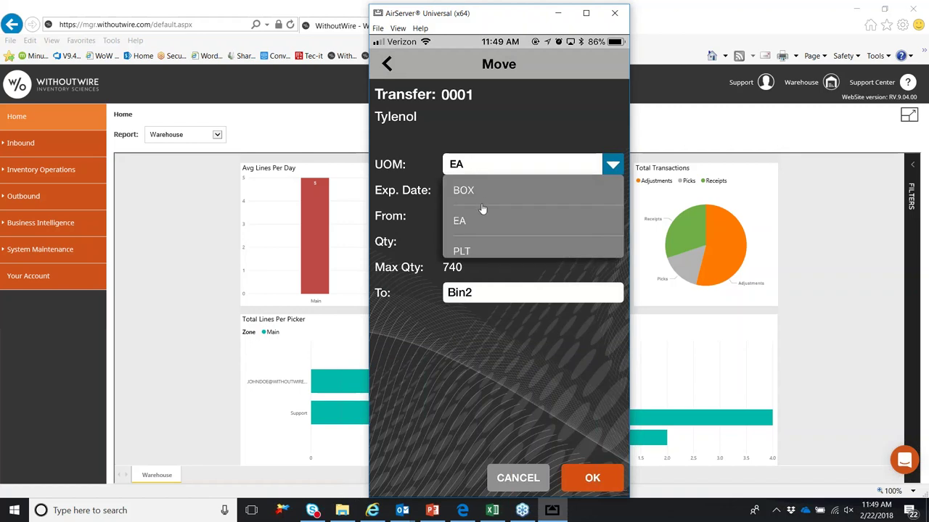
pyautogui.click(482, 208)
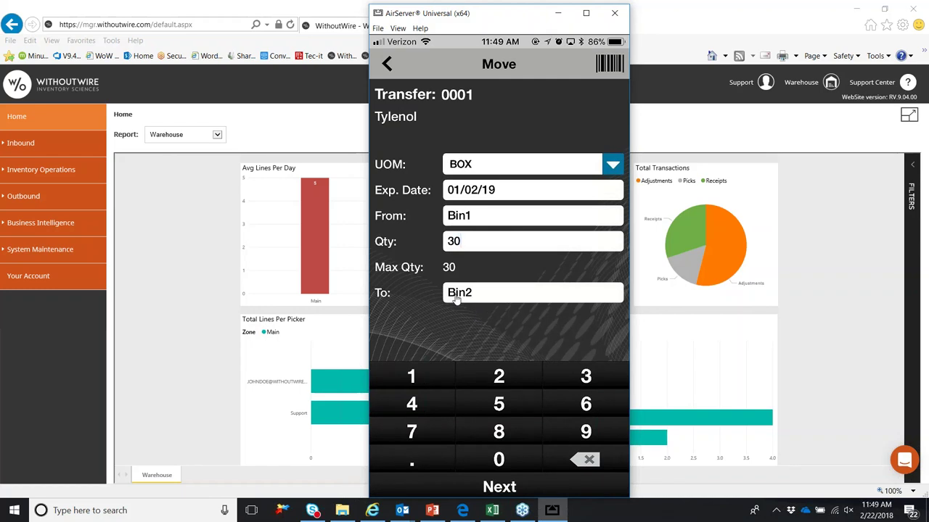
pyautogui.click(456, 299)
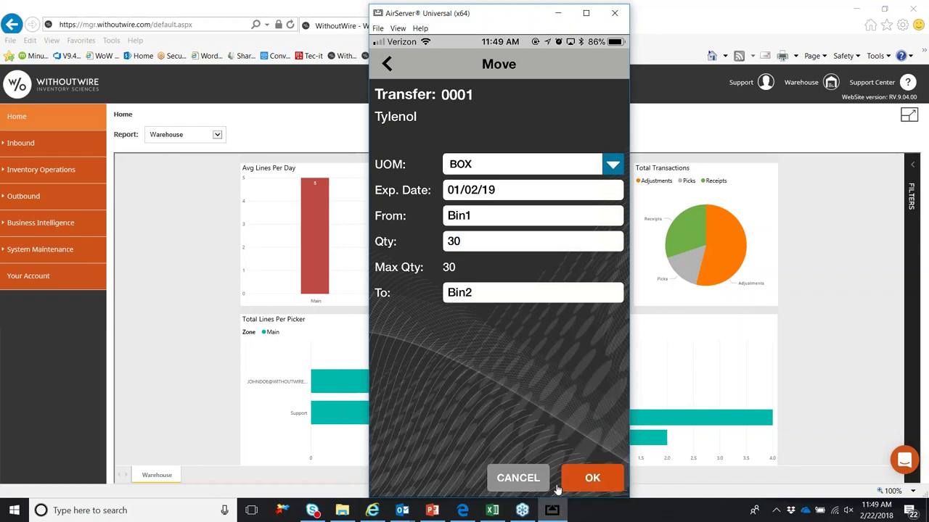
pyautogui.click(592, 482)
pyautogui.press('BackSpace')
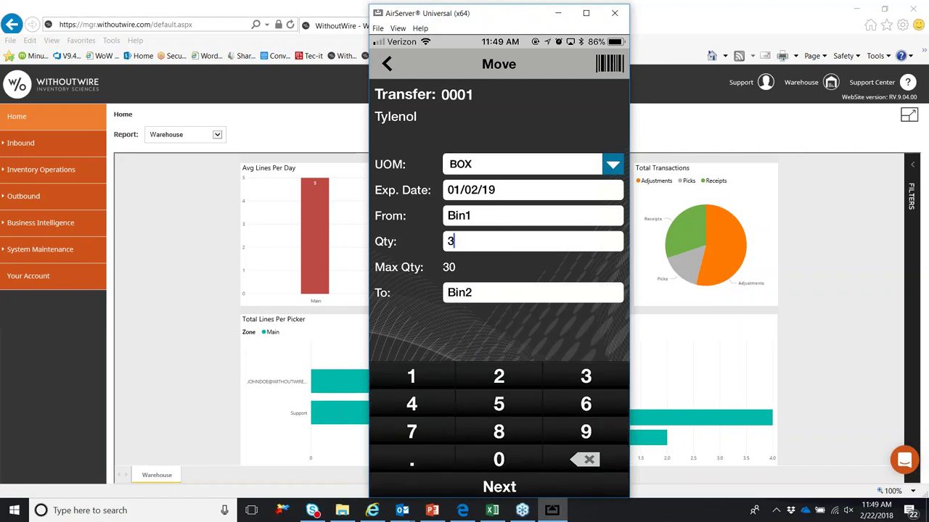
pyautogui.click(590, 485)
pyautogui.click(593, 478)
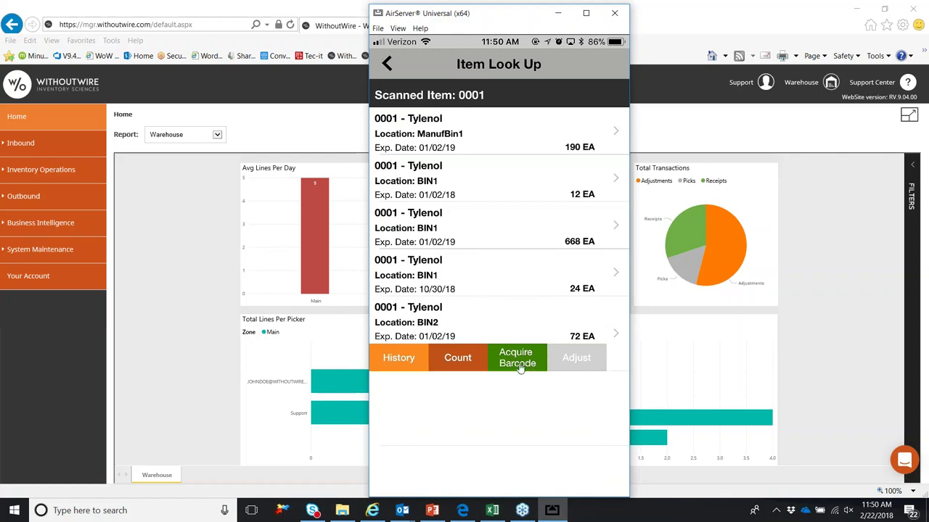
# Step: Adjust the Tylenol stock in BIN2 to quantity 2 with adjustment type Variance
pyautogui.click(582, 370)
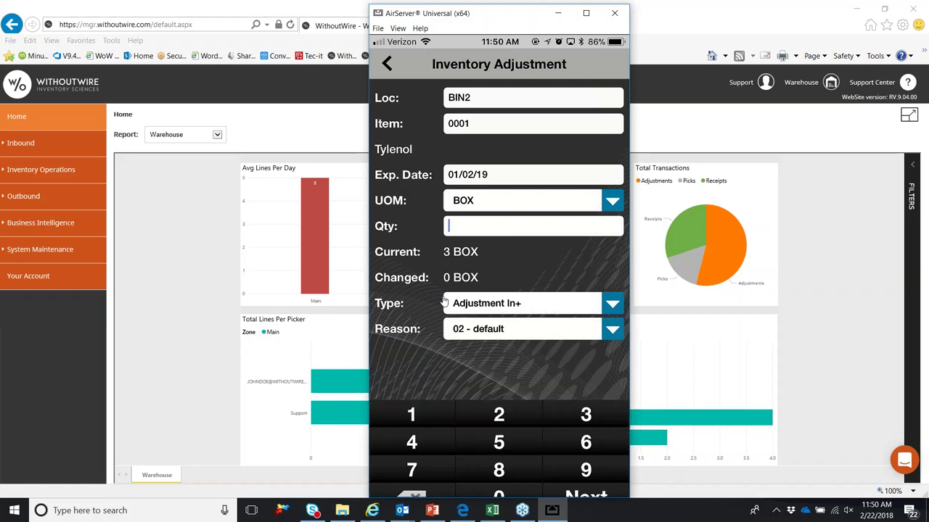
pyautogui.write('2')
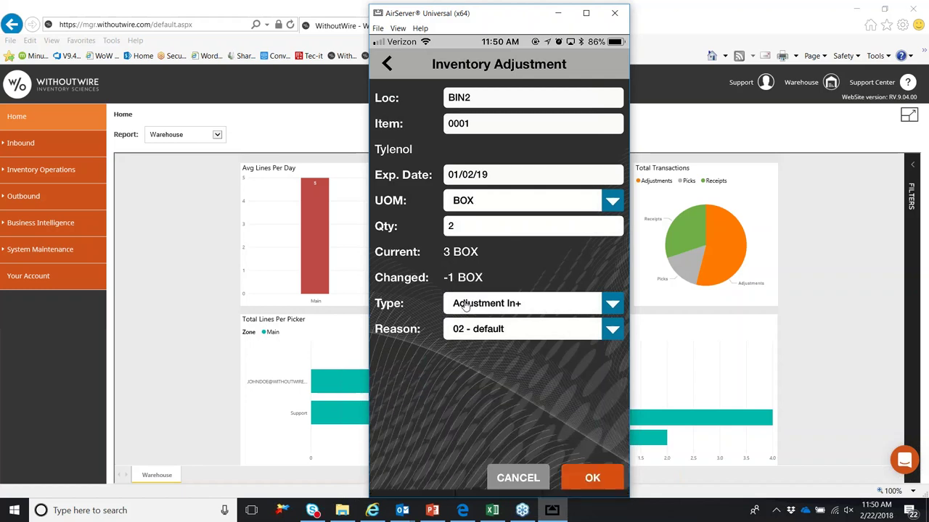
pyautogui.click(451, 310)
pyautogui.scroll(-2, 533, 239)
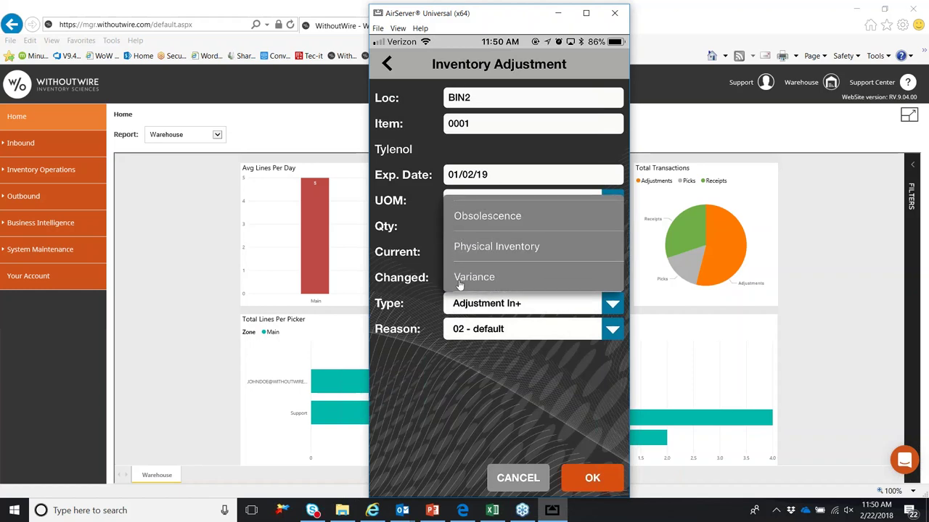
pyautogui.click(457, 283)
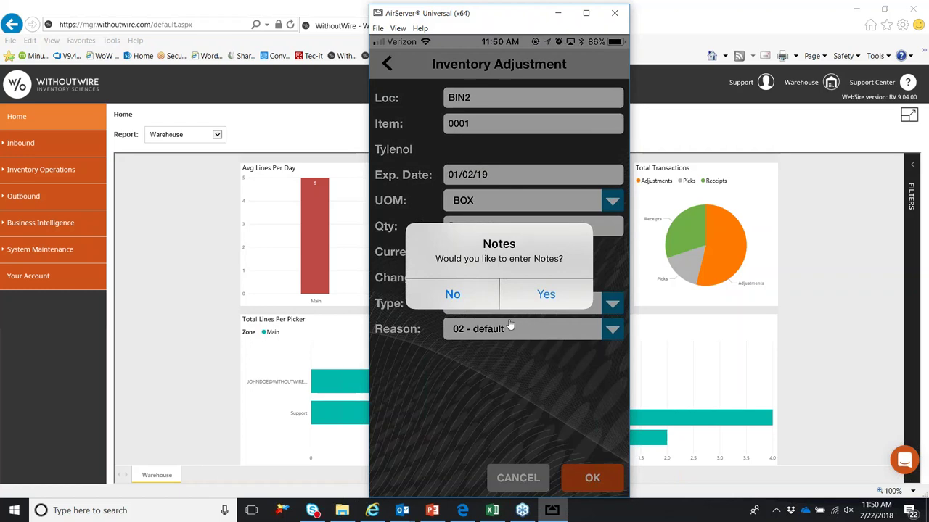
# Step: Add a note to the adjustment, starting to type 'Physical co'
pyautogui.click(512, 304)
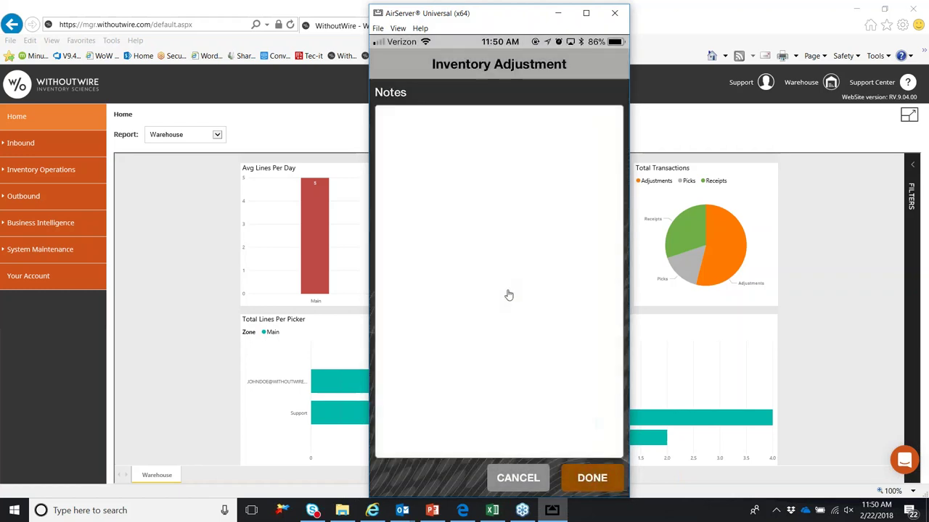
pyautogui.write('Phy')
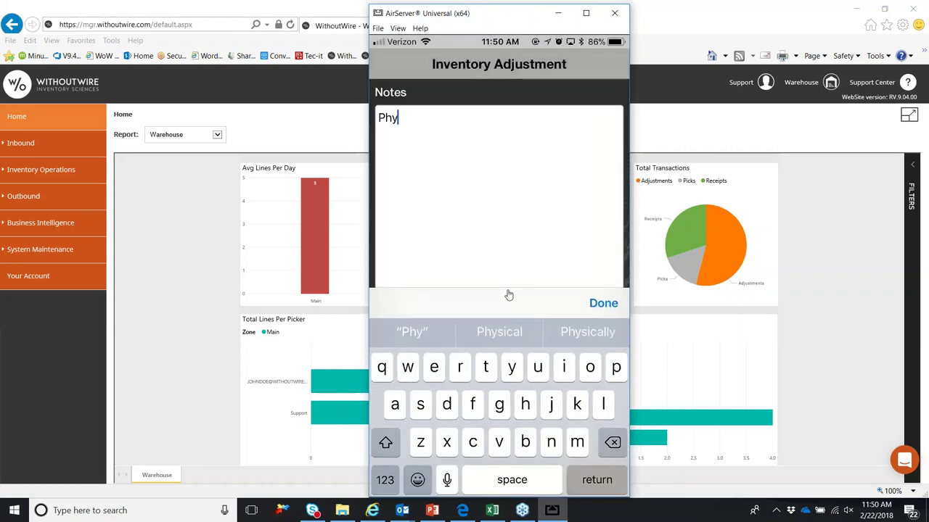
pyautogui.write('sical c')
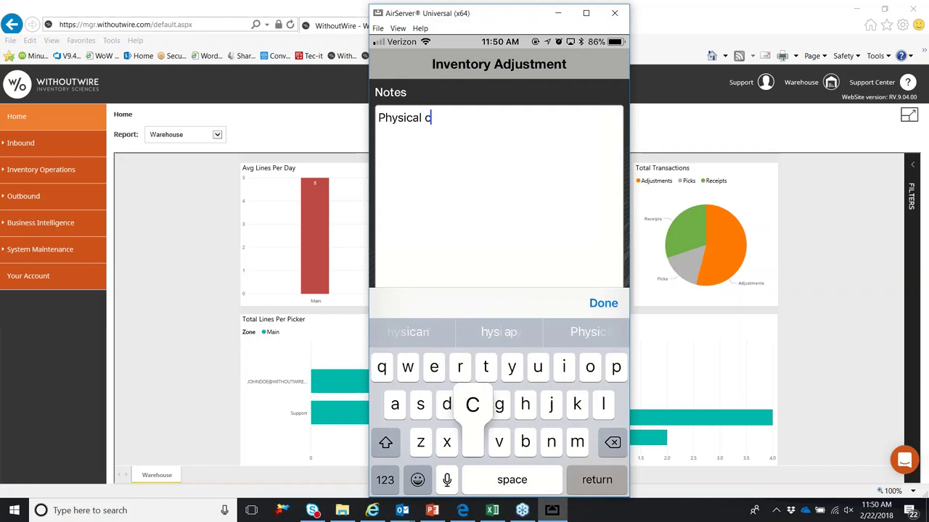
pyautogui.write('o')
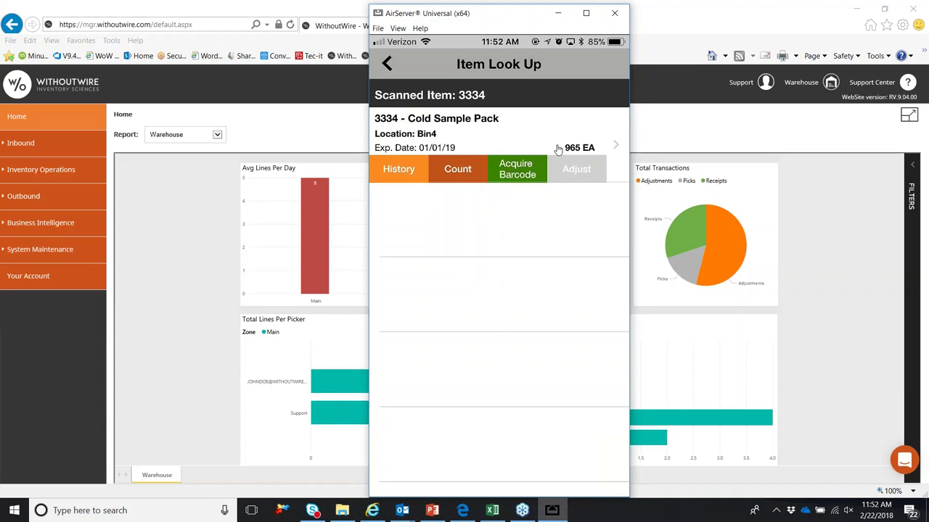
# Step: Create a count for 3334 Cold Sample Pack in Bin4 and acknowledge the success message
pyautogui.click(437, 183)
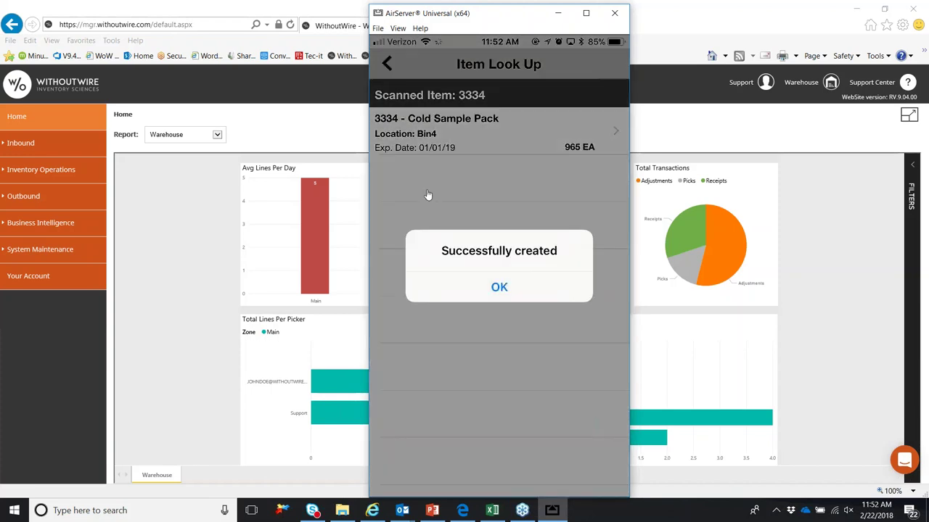
pyautogui.click(483, 286)
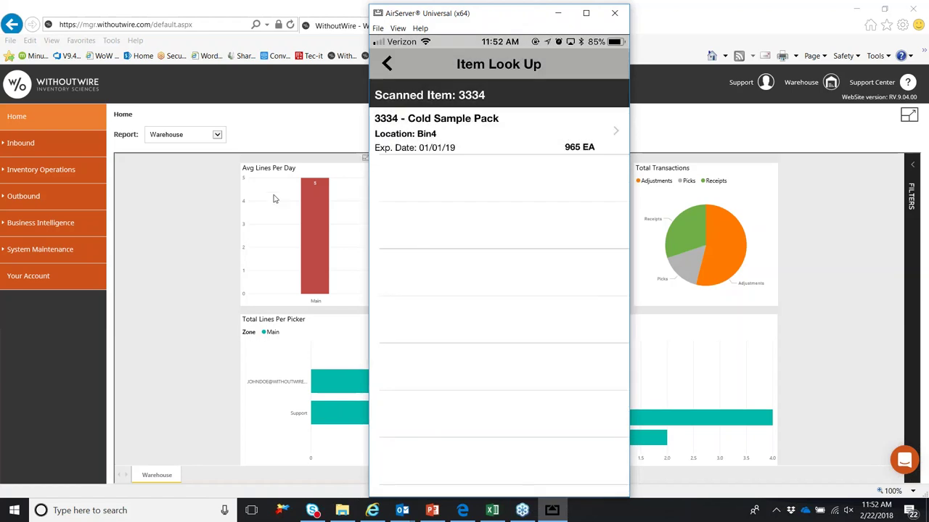
# Step: In the web console's Count Console, filter to list Count:3334 and Count:0001 as Count Complete
pyautogui.click(154, 210)
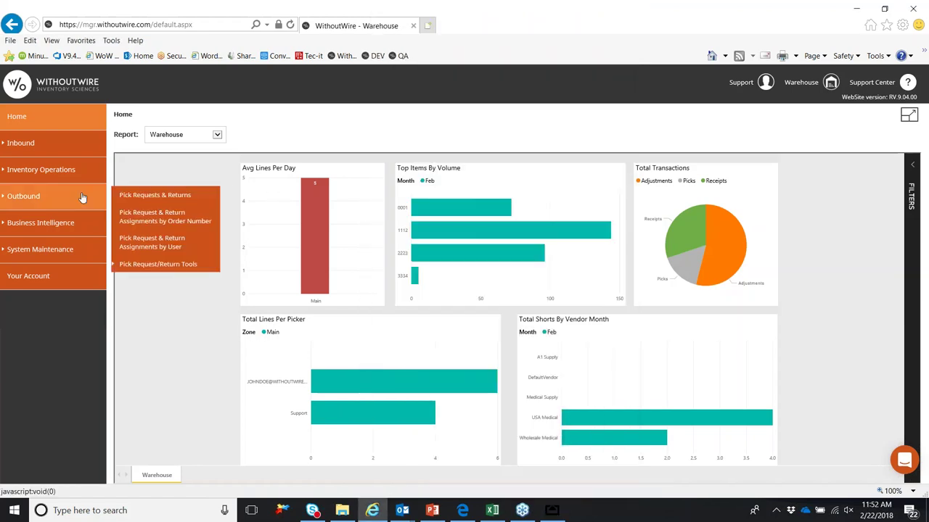
pyautogui.moveTo(50, 176)
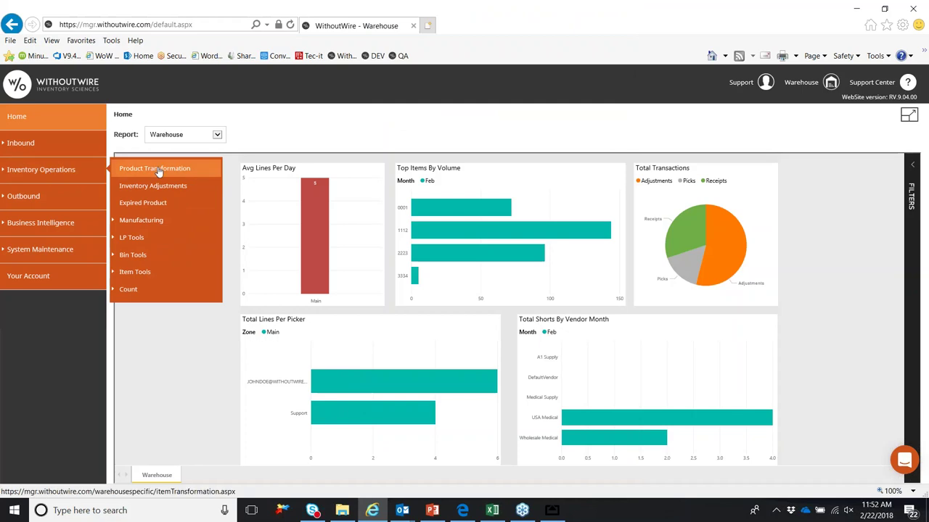
pyautogui.moveTo(173, 297)
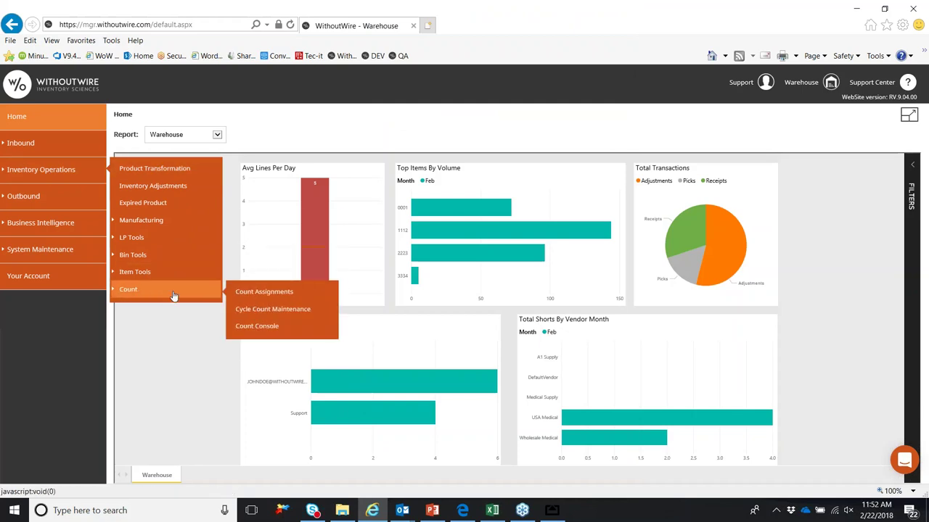
pyautogui.click(268, 334)
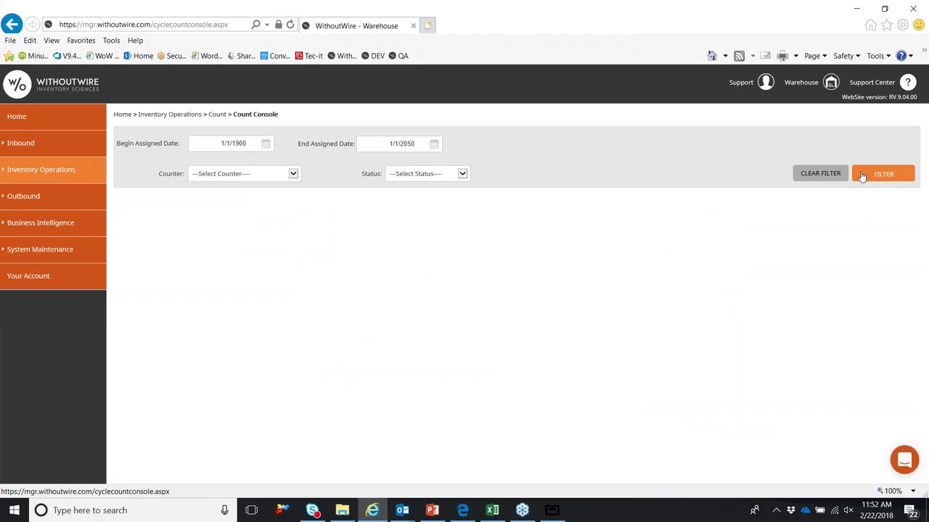
pyautogui.click(861, 176)
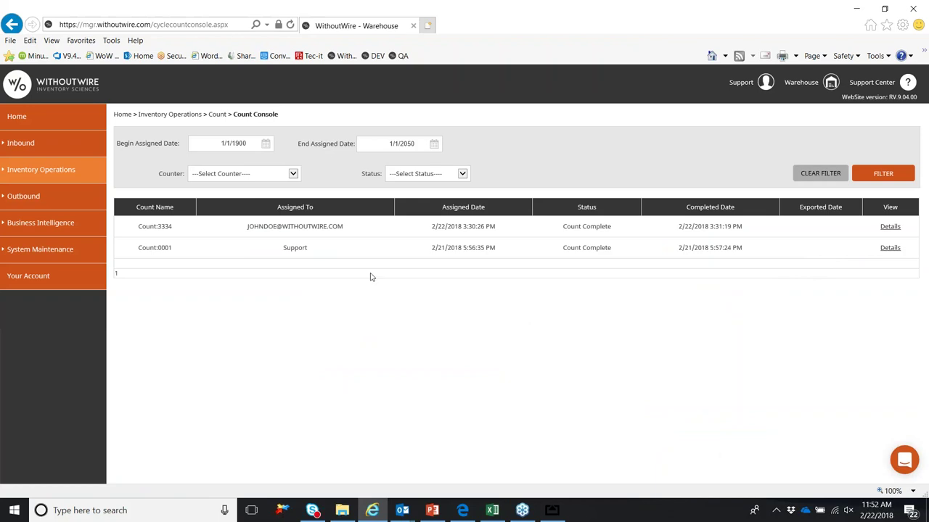
pyautogui.moveTo(69, 169)
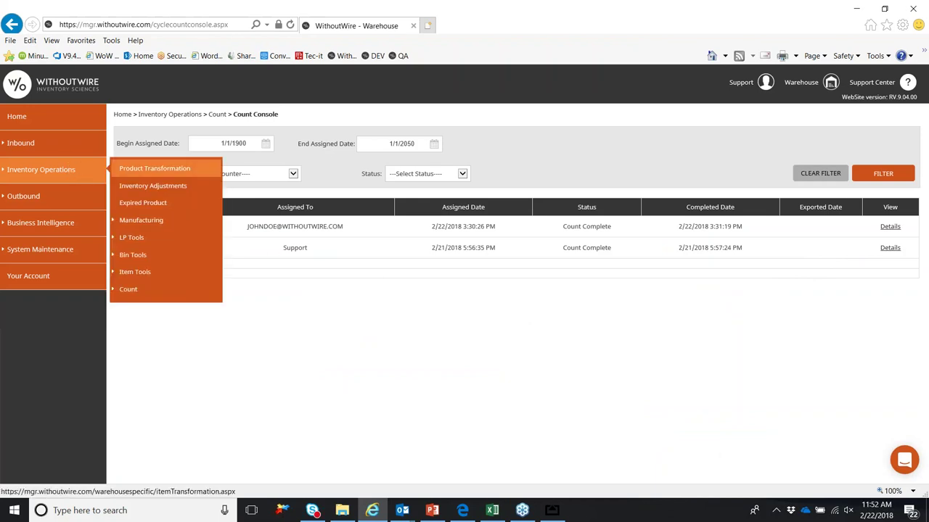
# Step: Assign Count:3334 to the first counter only, save, and bring up the mirrored phone
pyautogui.moveTo(161, 290)
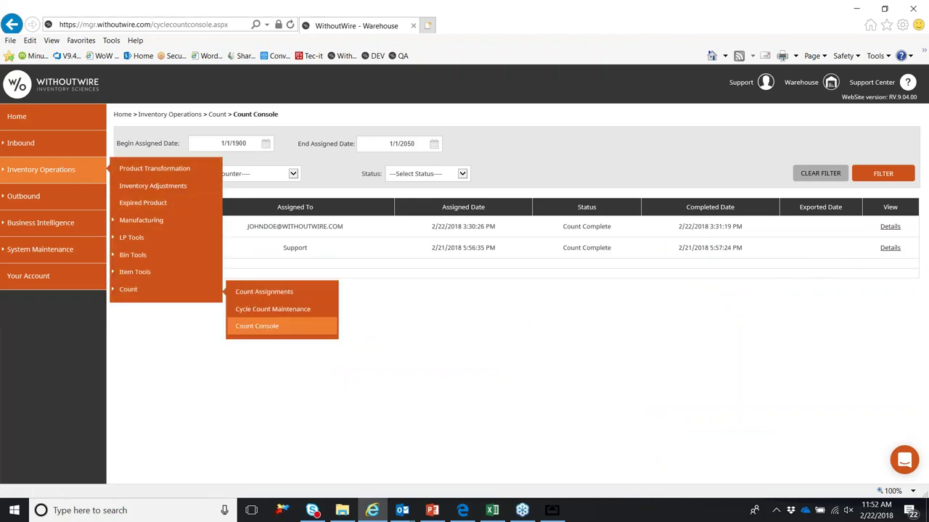
pyautogui.click(248, 295)
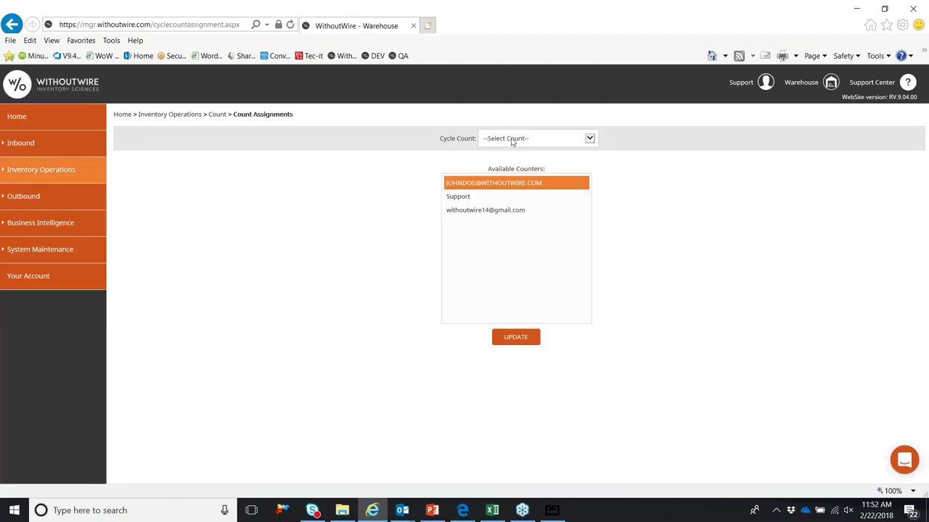
pyautogui.click(517, 138)
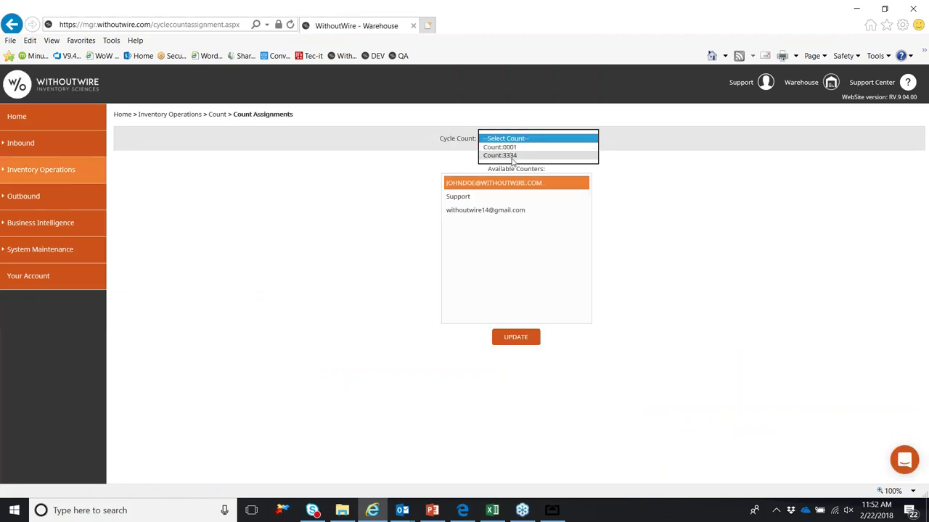
pyautogui.click(513, 157)
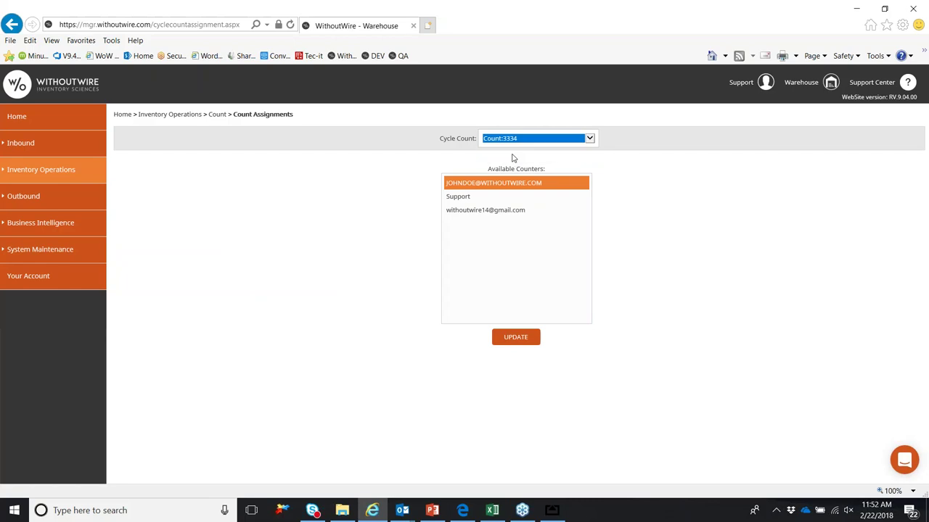
pyautogui.keyDown('ctrl'); pyautogui.click(547, 197); pyautogui.keyUp('ctrl')
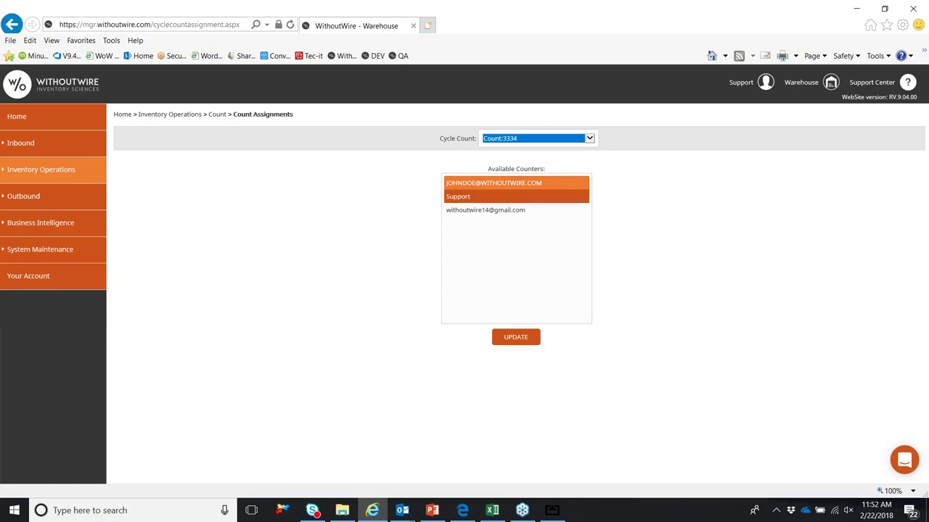
pyautogui.keyDown('ctrl'); pyautogui.click(501, 197); pyautogui.keyUp('ctrl')
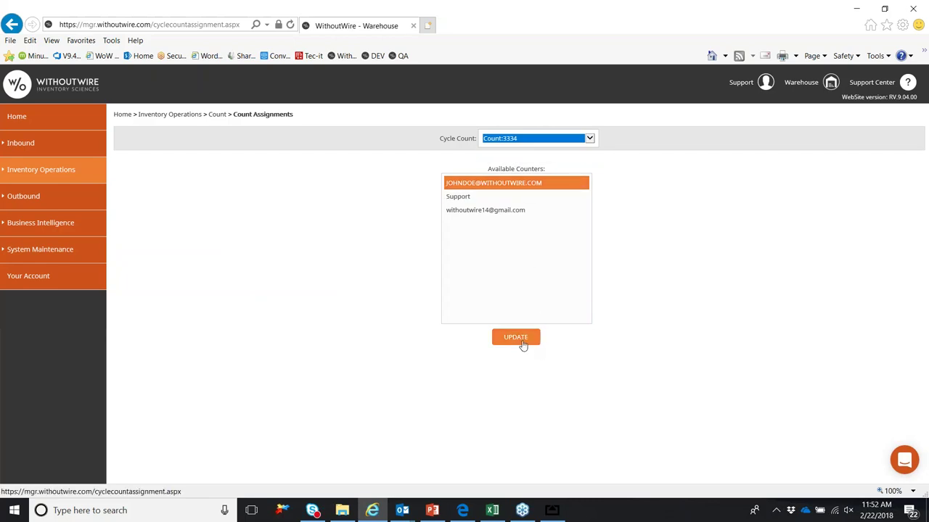
pyautogui.click(521, 340)
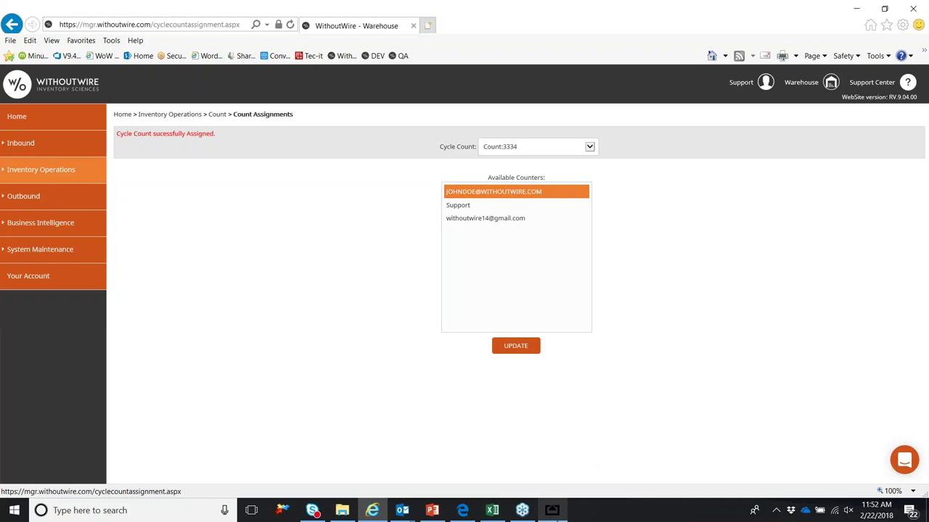
pyautogui.click(551, 510)
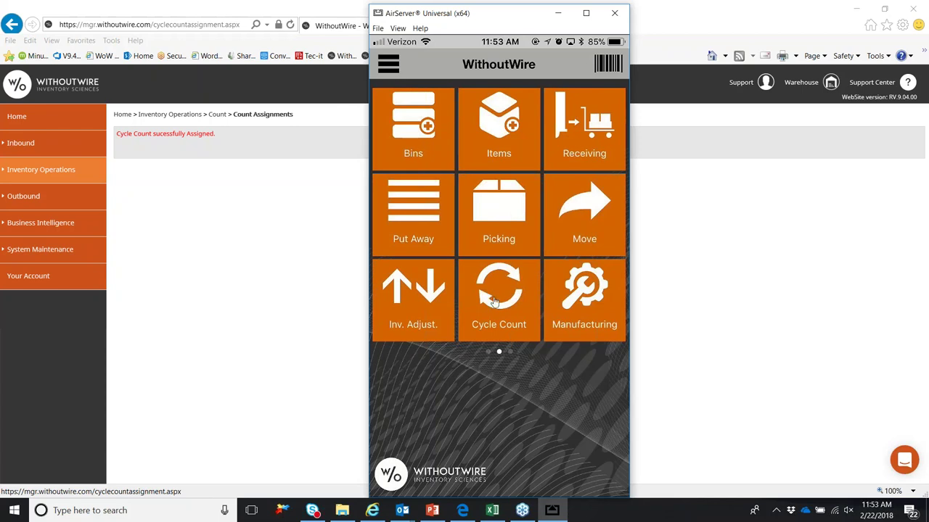
# Step: On the phone, start Cycle Count and open the Bin4 form for 3334 Cold Sample Pack
pyautogui.click(500, 305)
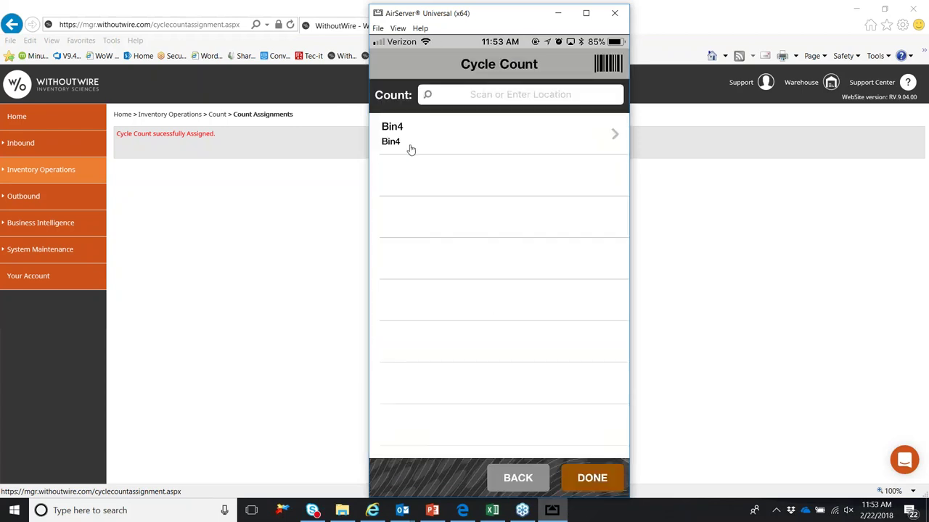
pyautogui.click(466, 141)
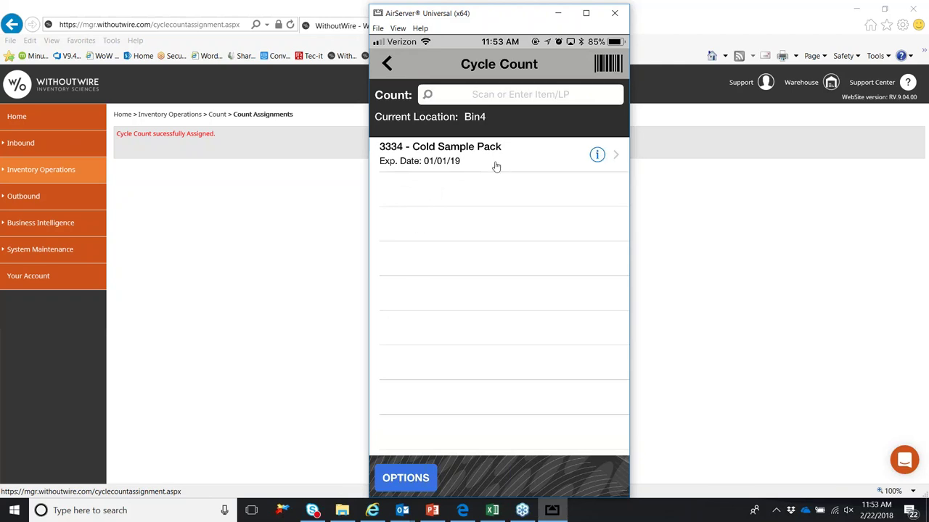
pyautogui.click(596, 155)
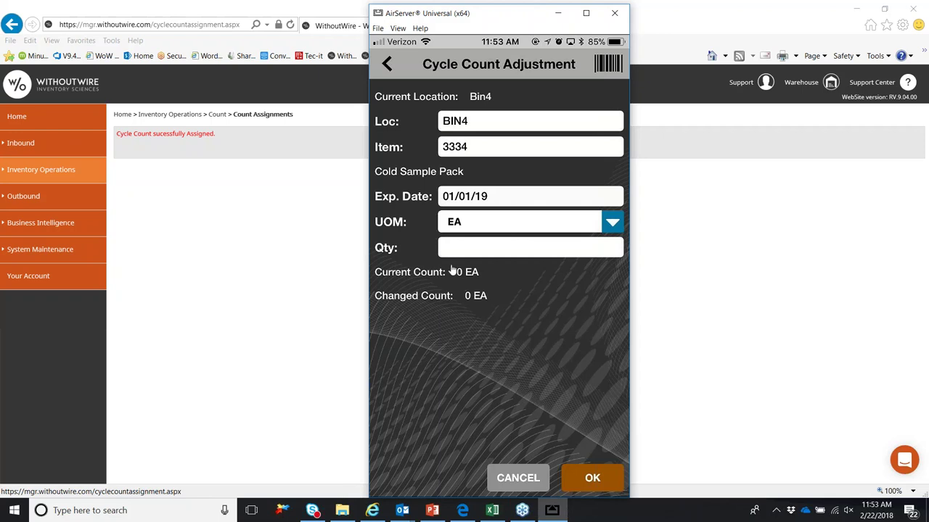
# Step: Count 1000 Cold Sample Packs in Bin4, finish the cycle count, and open the Count Console
pyautogui.write('1000')
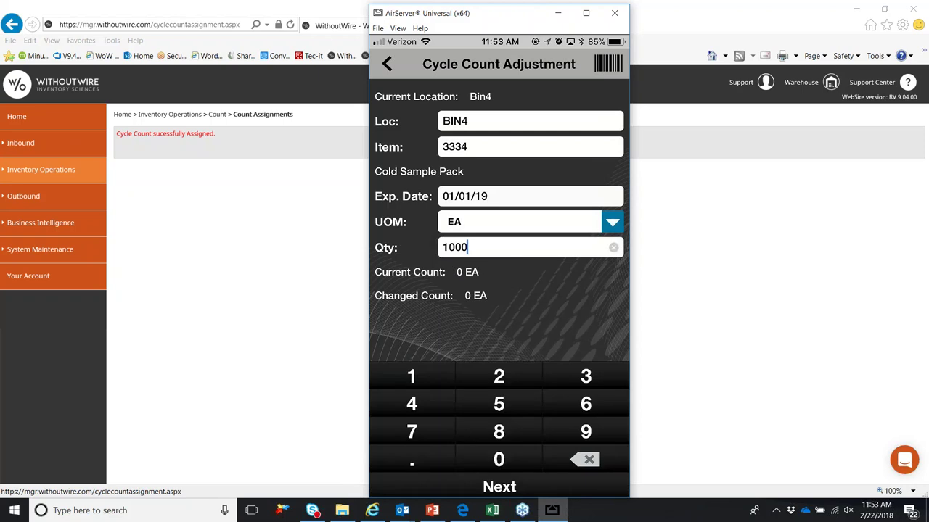
pyautogui.press('Return')
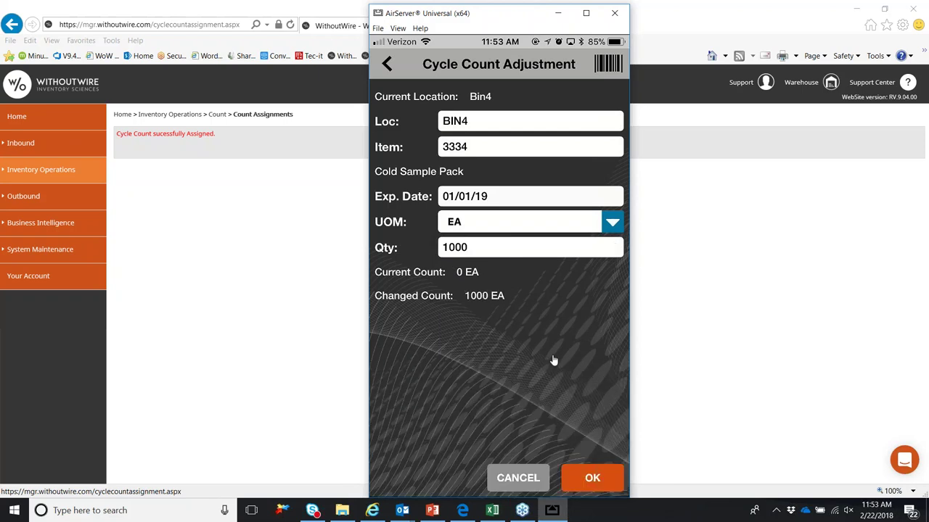
pyautogui.click(593, 479)
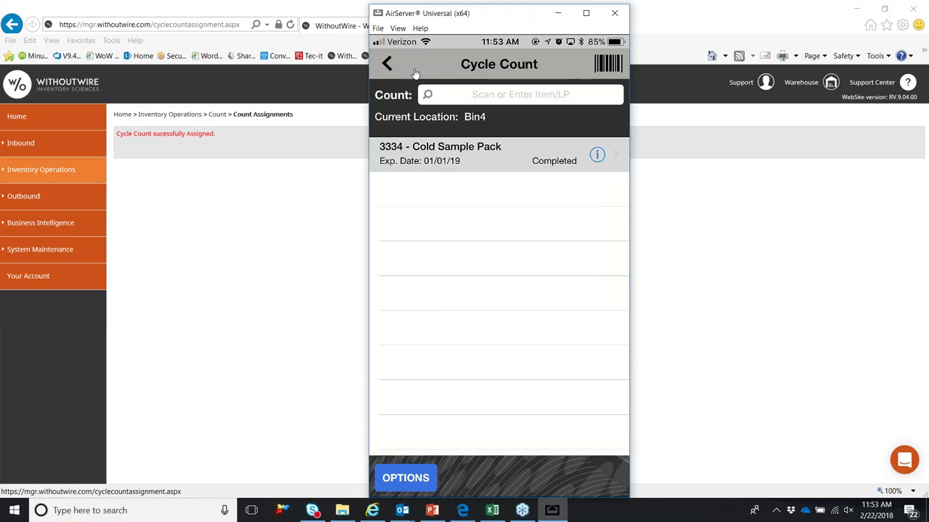
pyautogui.click(391, 63)
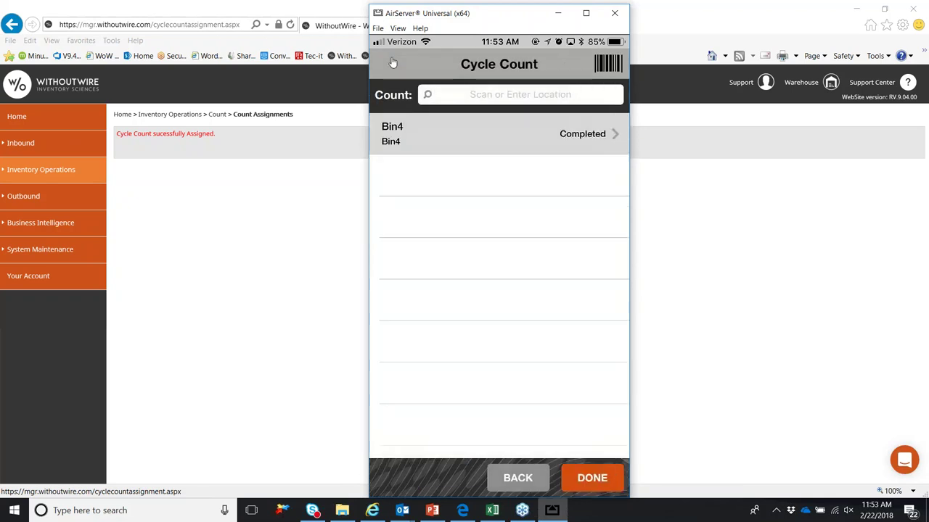
pyautogui.click(586, 478)
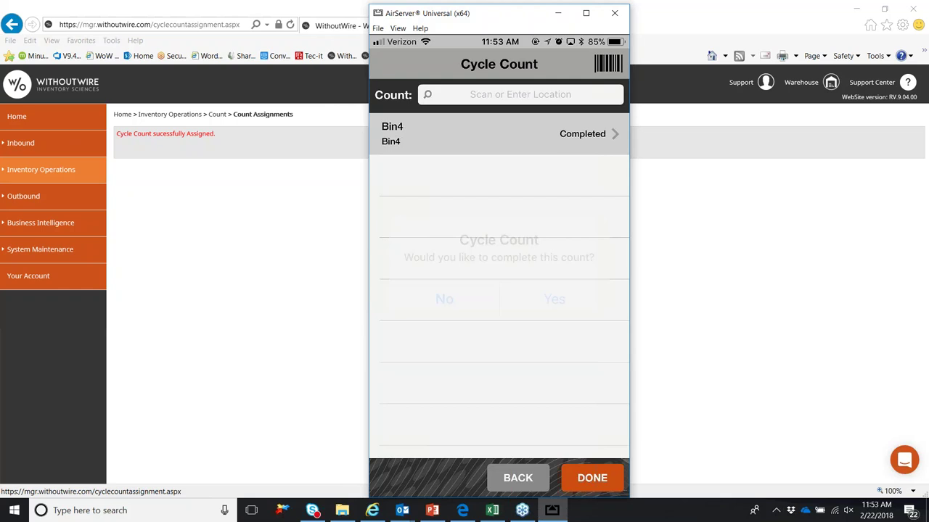
pyautogui.click(259, 328)
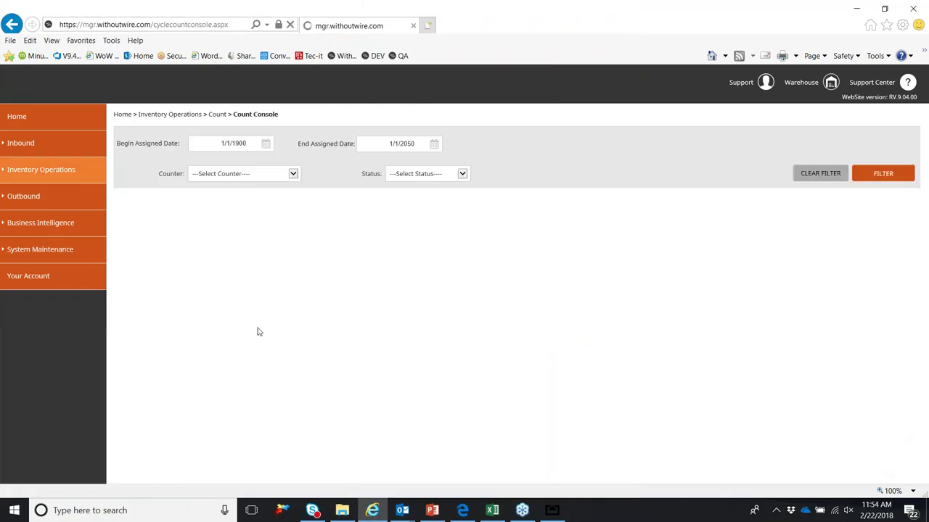
# Step: Filter the Count Console and highlight Count:3334, now listed as Needs Review
pyautogui.click(877, 178)
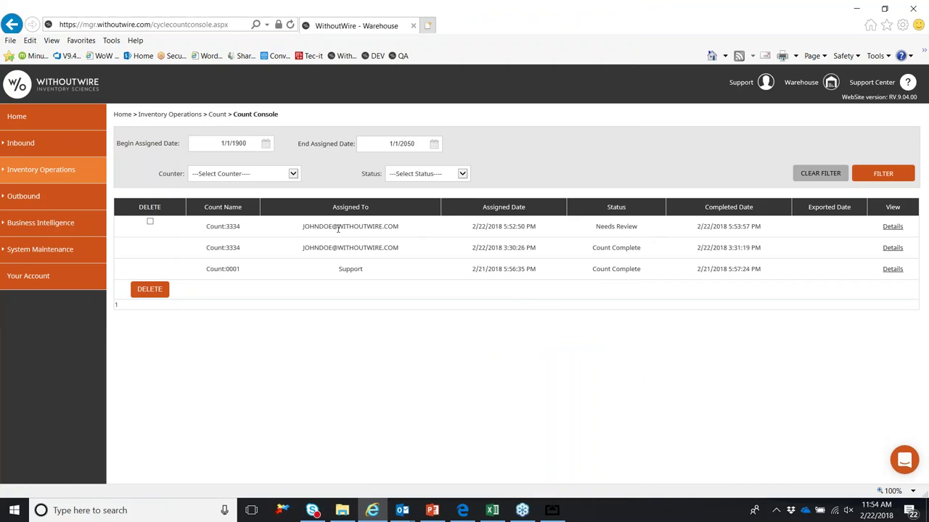
pyautogui.doubleClick(238, 227)
# Step: Review Count:3334 details (1000 counted vs 965, variance 35), then update and complete it
pyautogui.click(888, 231)
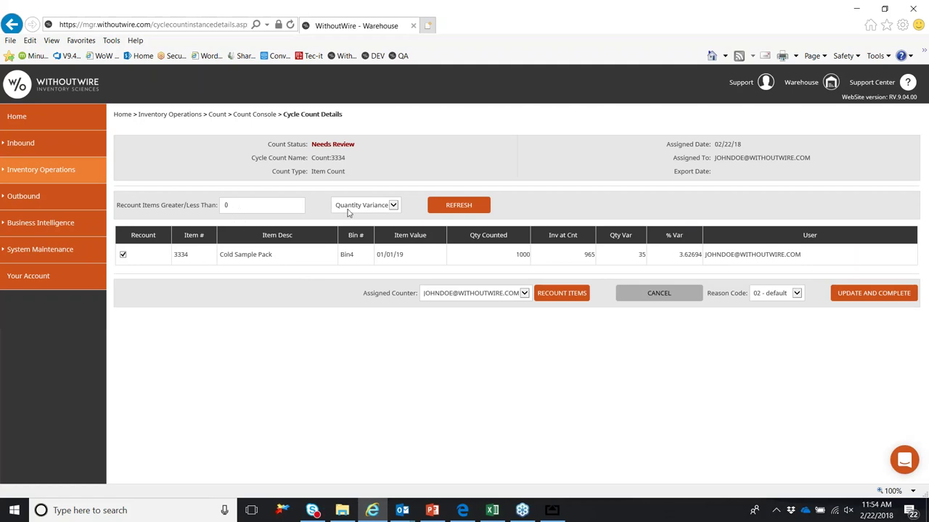
pyautogui.click(369, 209)
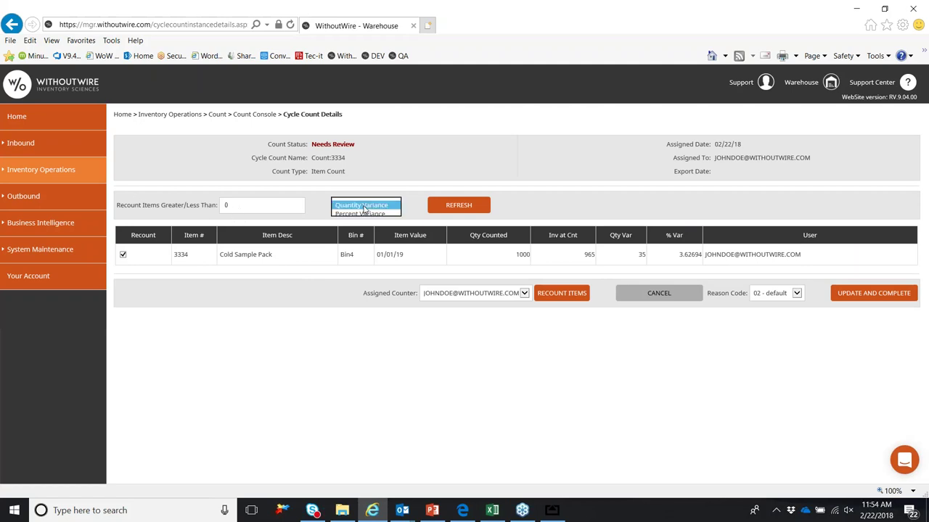
pyautogui.tripleClick(385, 154)
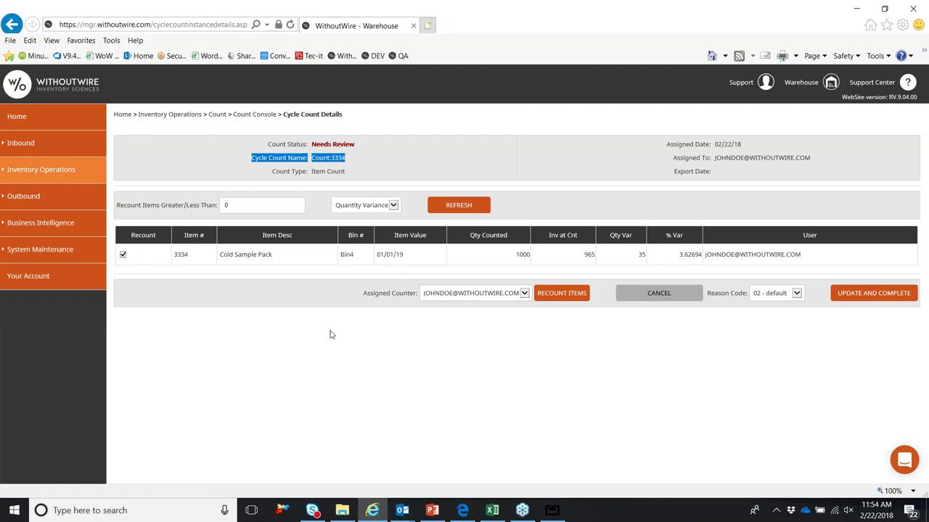
pyautogui.click(485, 293)
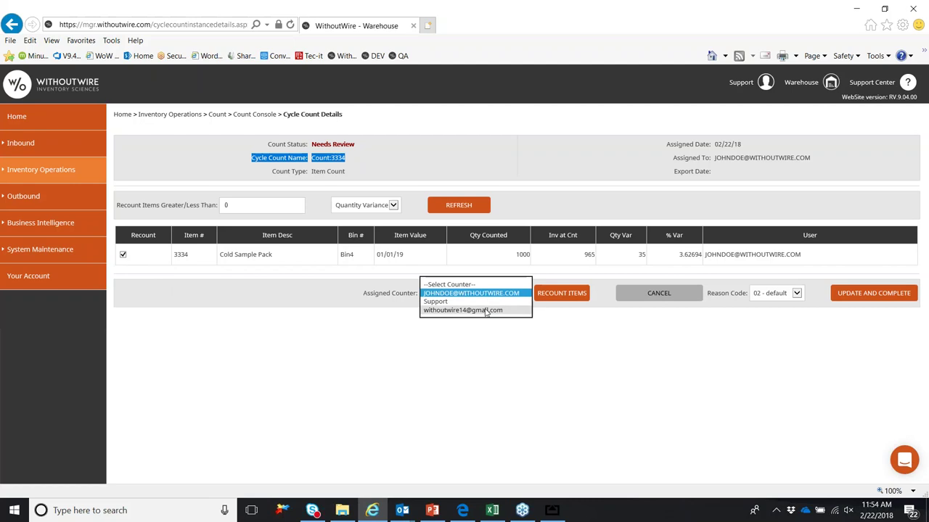
pyautogui.click(526, 379)
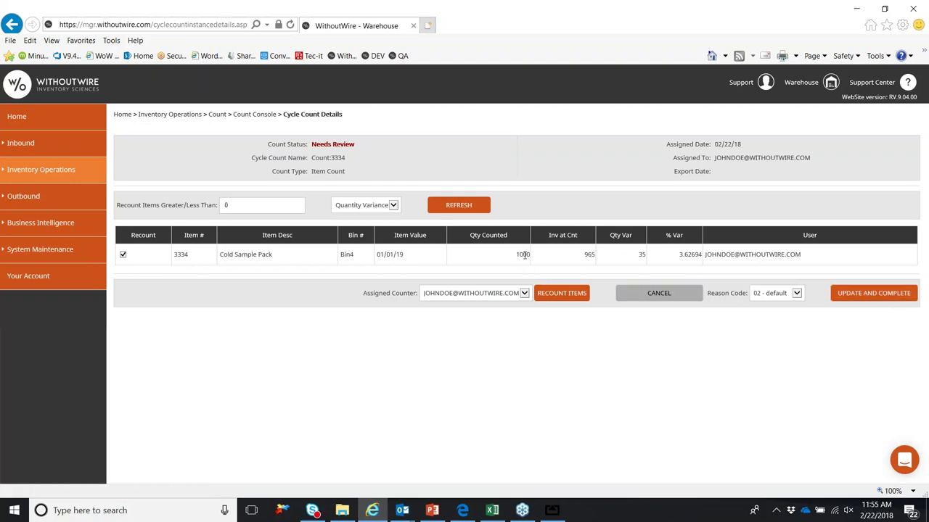
pyautogui.click(870, 294)
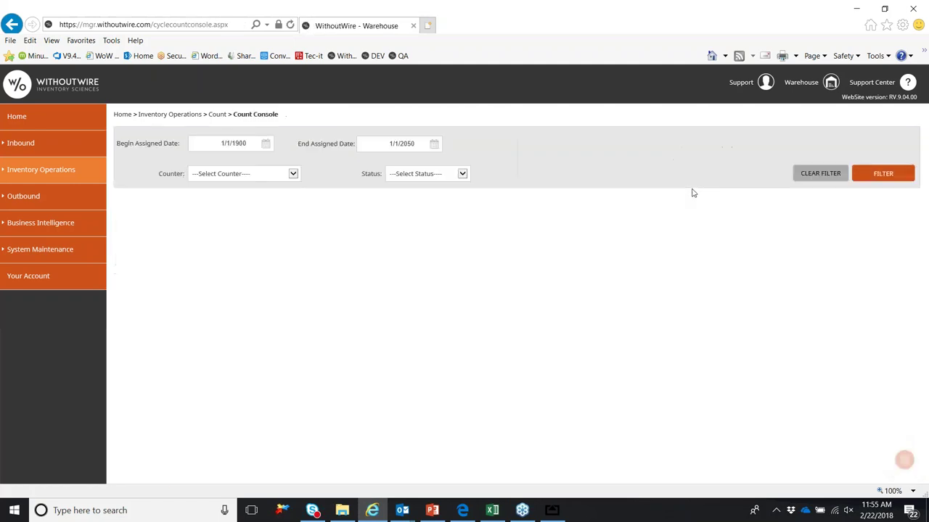
# Step: Return to the Warehouse Home dashboard and bring the mirrored phone app to the front
pyautogui.click(23, 118)
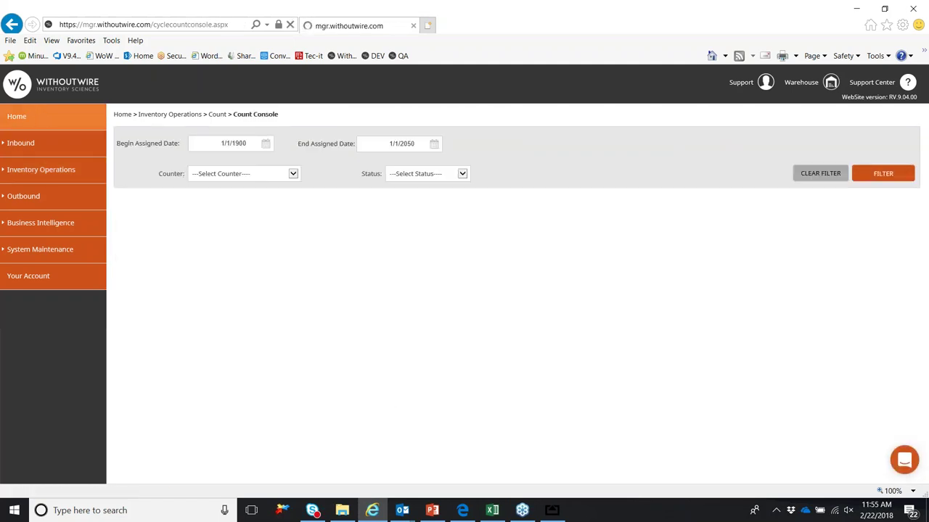
pyautogui.click(552, 510)
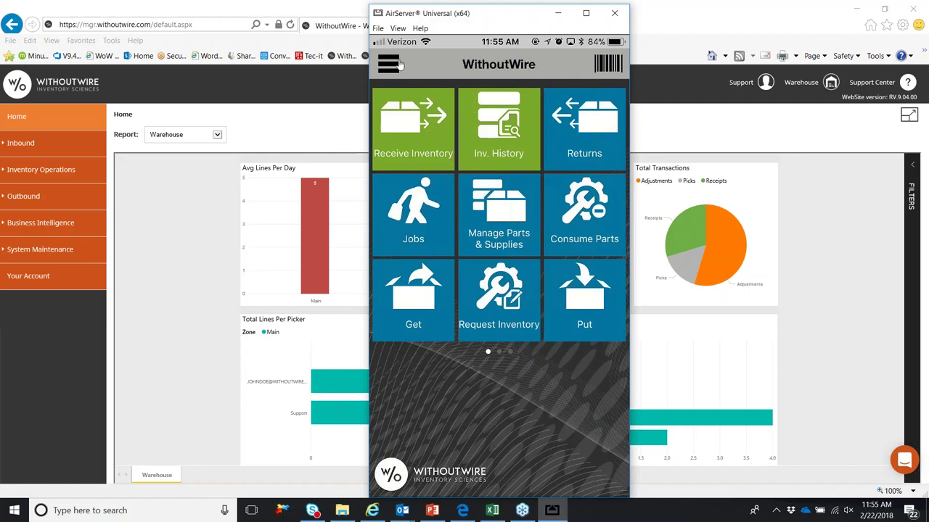
# Step: Switch the phone app to the Rep 1 warehouse from the side menu
pyautogui.click(396, 65)
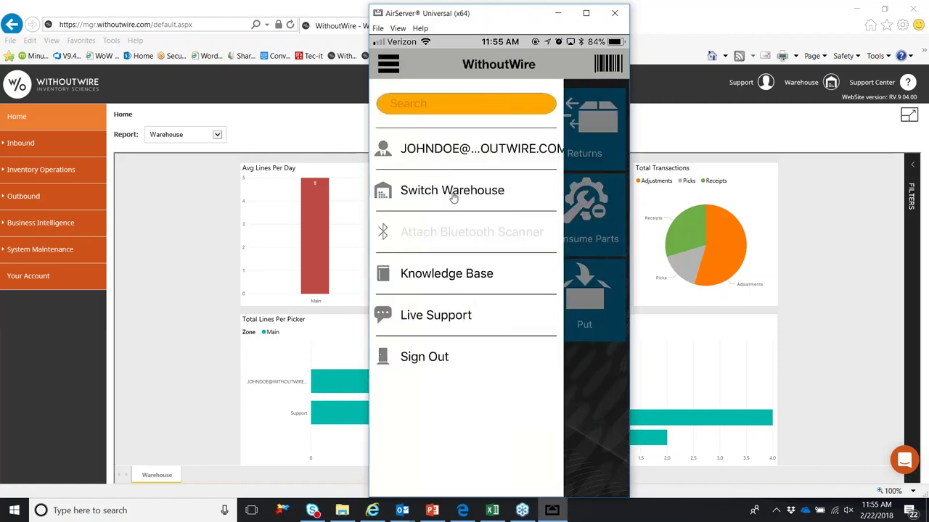
pyautogui.click(404, 190)
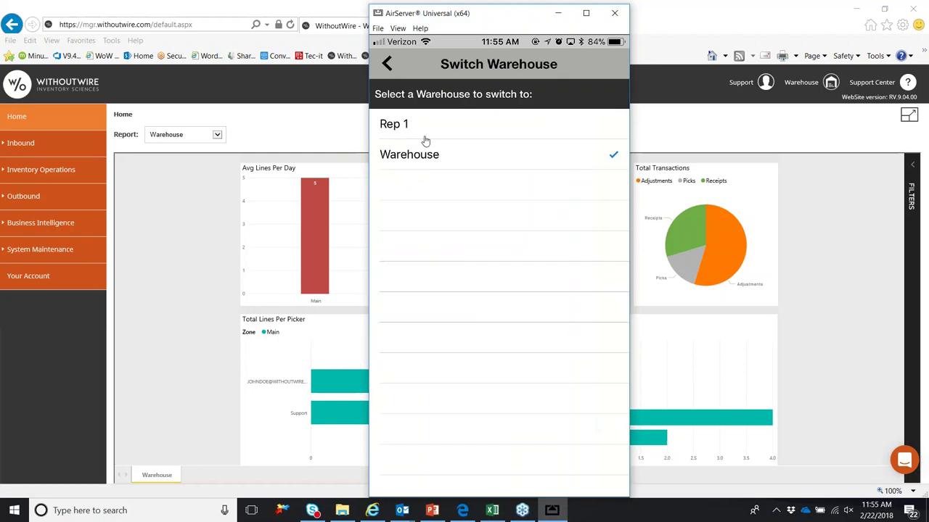
pyautogui.click(411, 143)
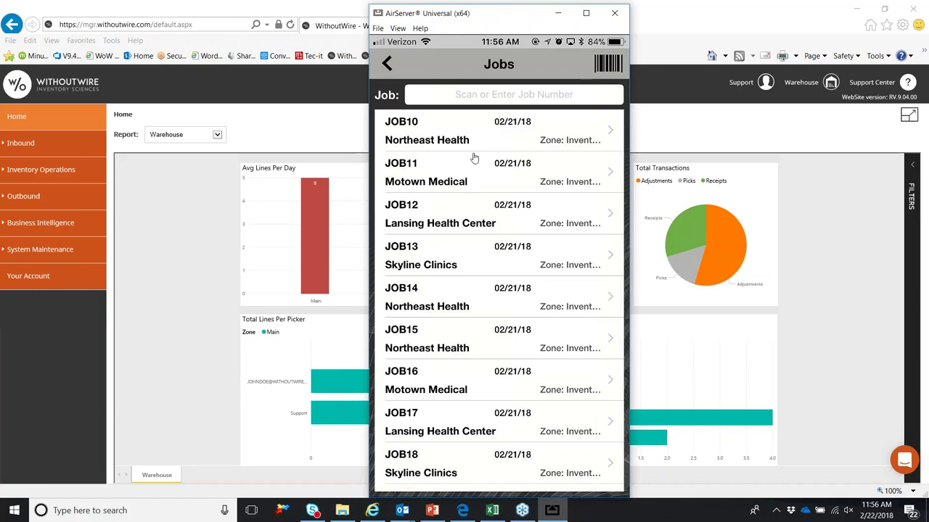
# Step: Open JOB10 for Northeast Health and its 3334 Cold Sample Pack pick line
pyautogui.click(450, 153)
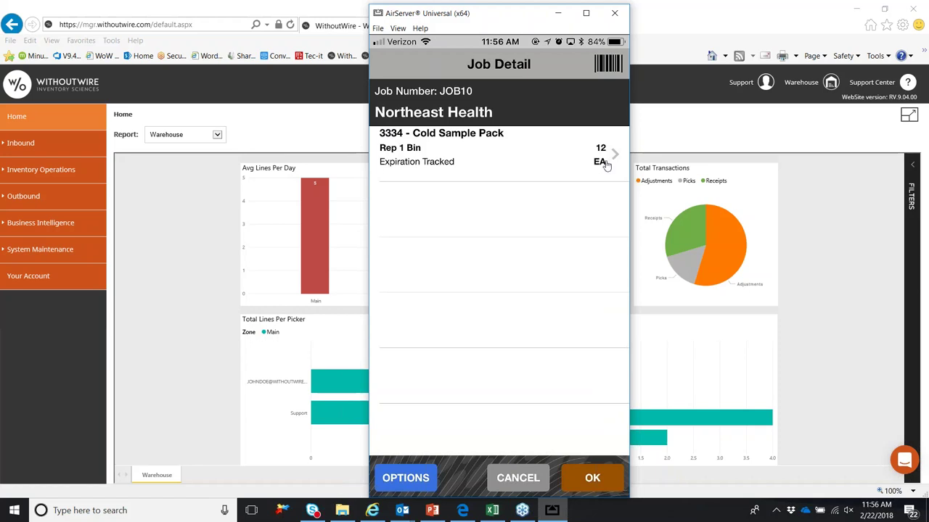
pyautogui.click(571, 178)
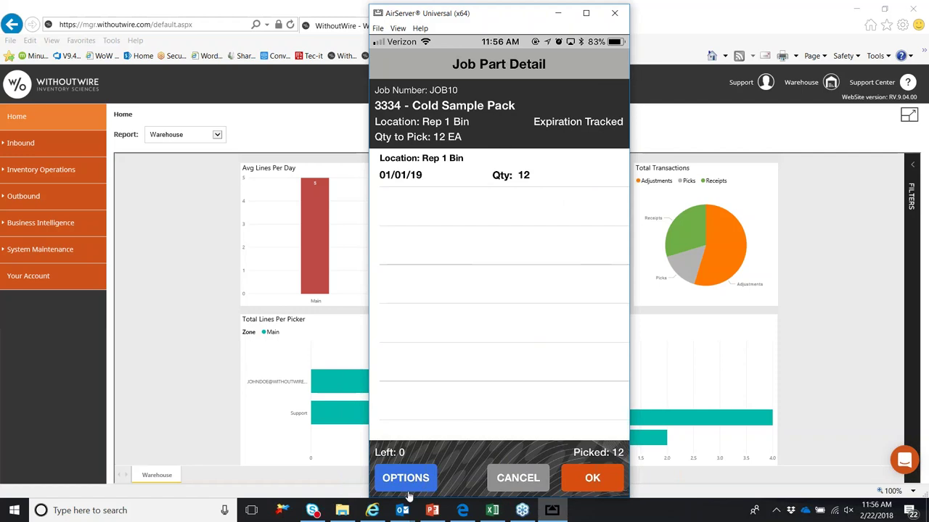
pyautogui.click(408, 492)
# Step: Confirm and submit the JOB10 pick of 12 Cold Sample Packs
pyautogui.moveTo(462, 510)
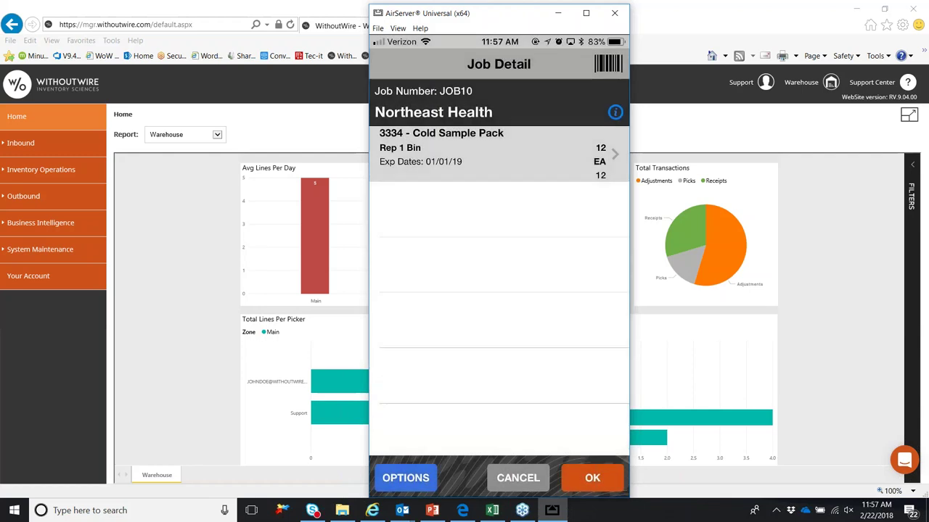
pyautogui.click(582, 492)
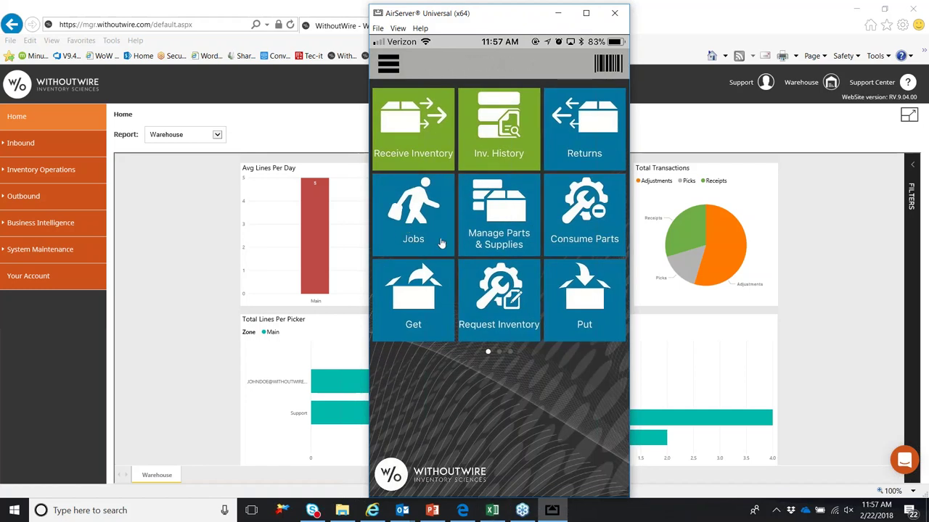
# Step: Record an Adjustment In+ of 8 units of item 3334 expiring 01/01/19
pyautogui.click(488, 250)
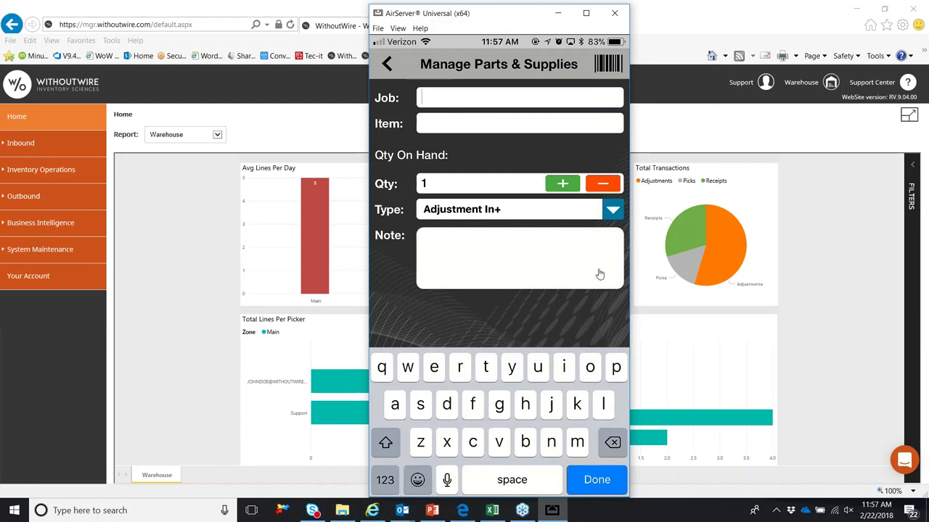
pyautogui.press('Tab')
pyautogui.write('3334')
pyautogui.press('Return')
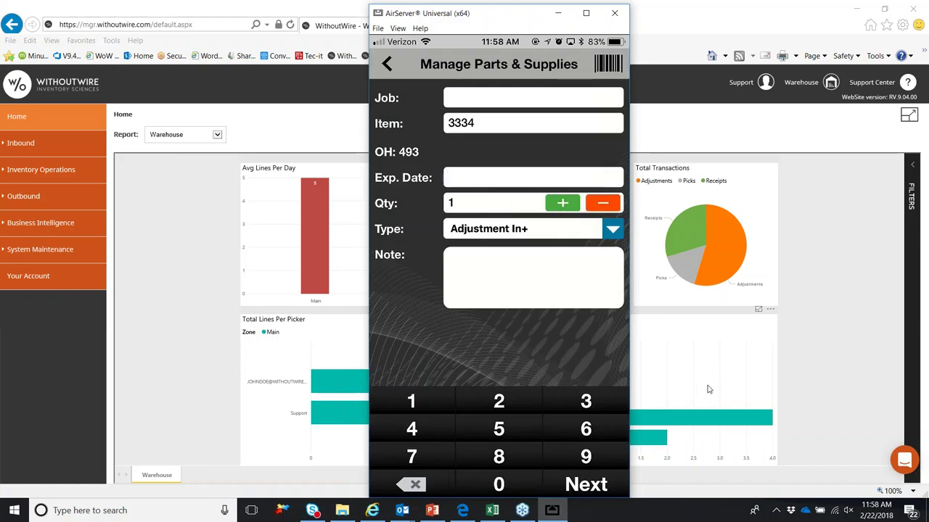
pyautogui.write('01/01/19')
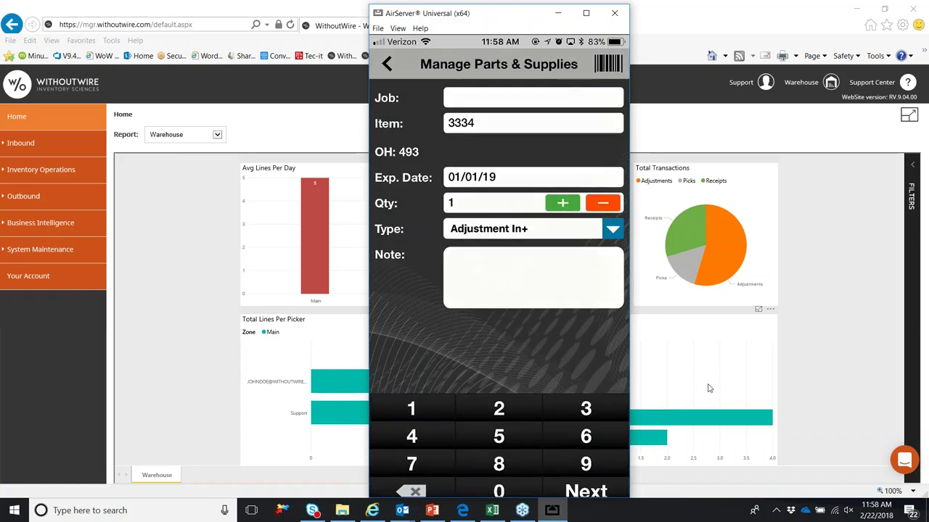
pyautogui.press('Return')
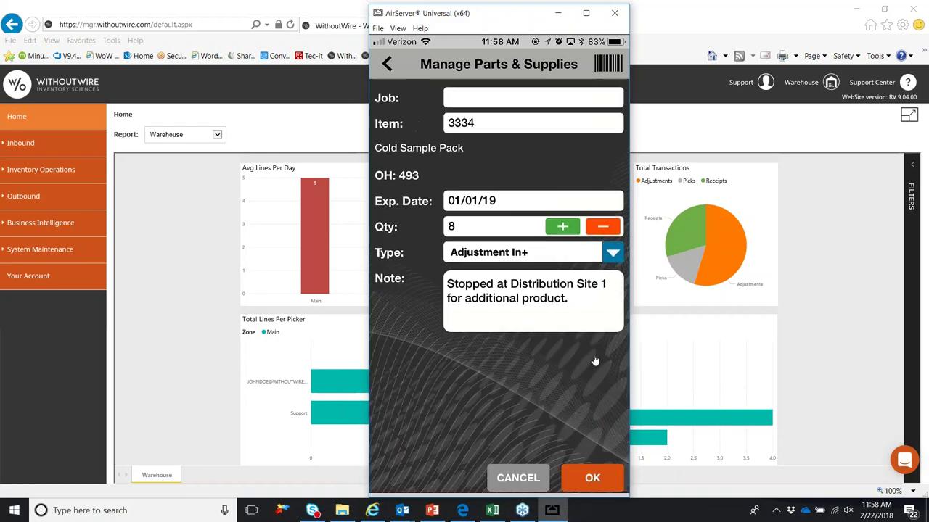
pyautogui.click(595, 477)
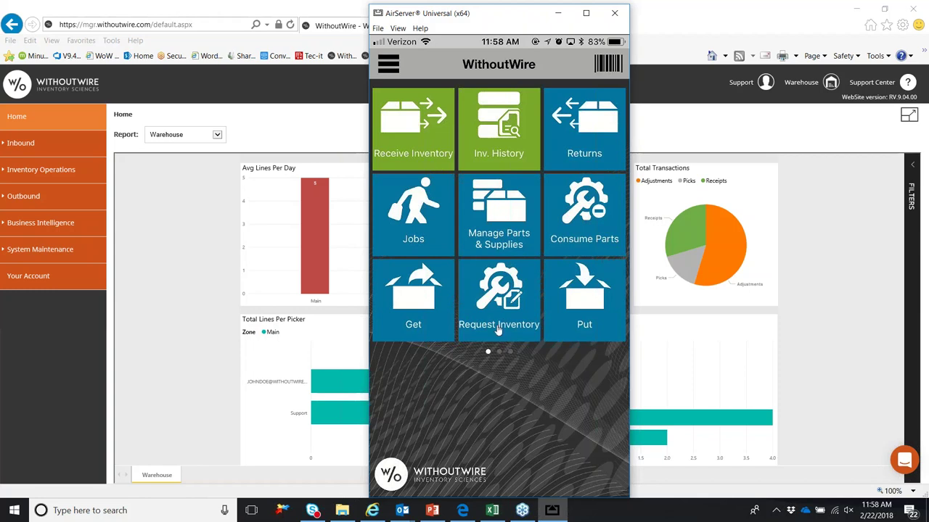
pyautogui.click(498, 330)
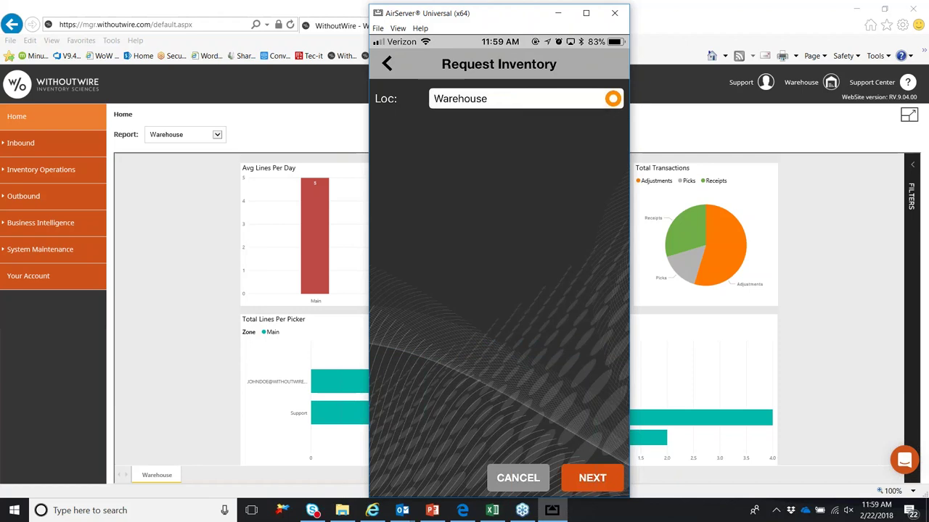
# Step: Request 100 units of 3334 Cold Sample Pack from the Warehouse location
pyautogui.click(596, 478)
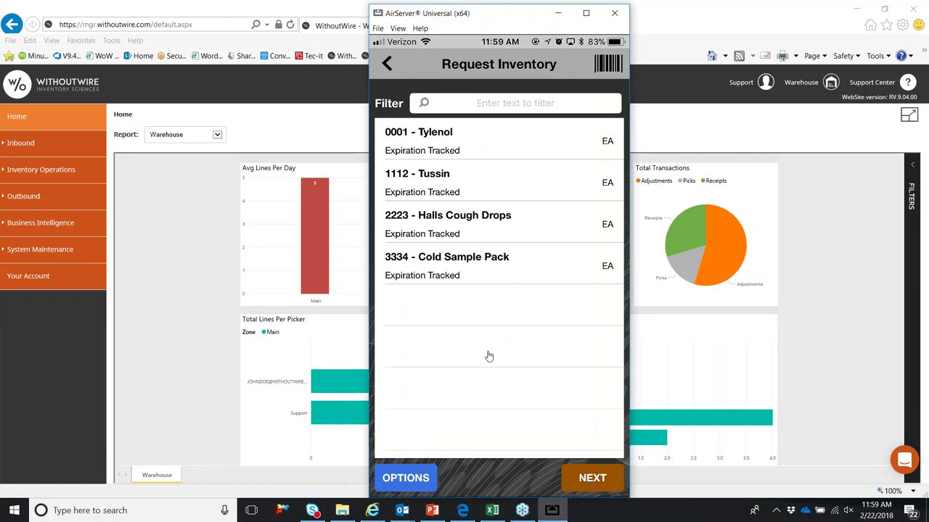
pyautogui.click(408, 272)
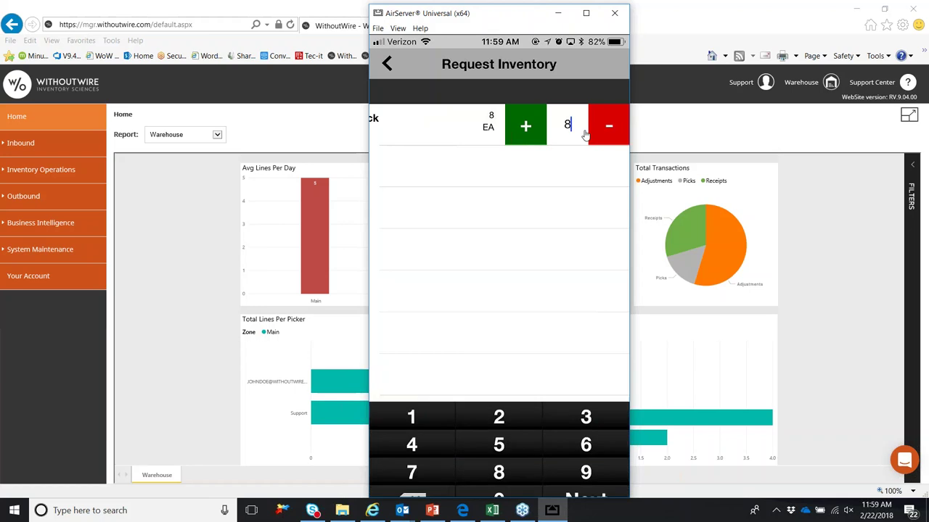
pyautogui.write('100')
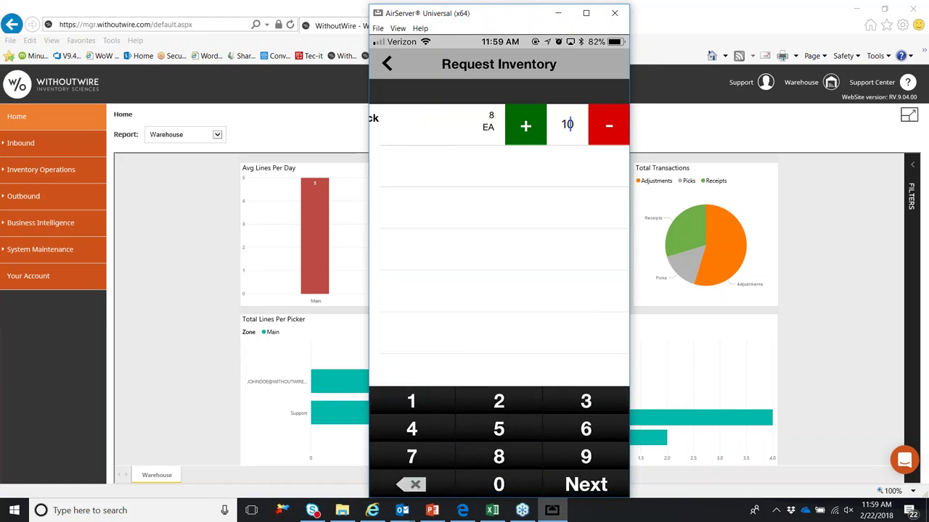
pyautogui.click(602, 486)
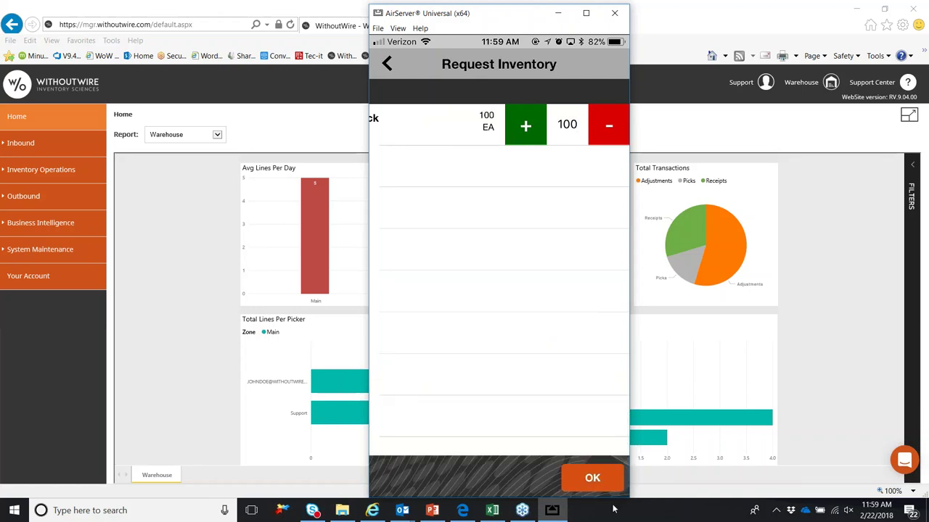
pyautogui.click(591, 481)
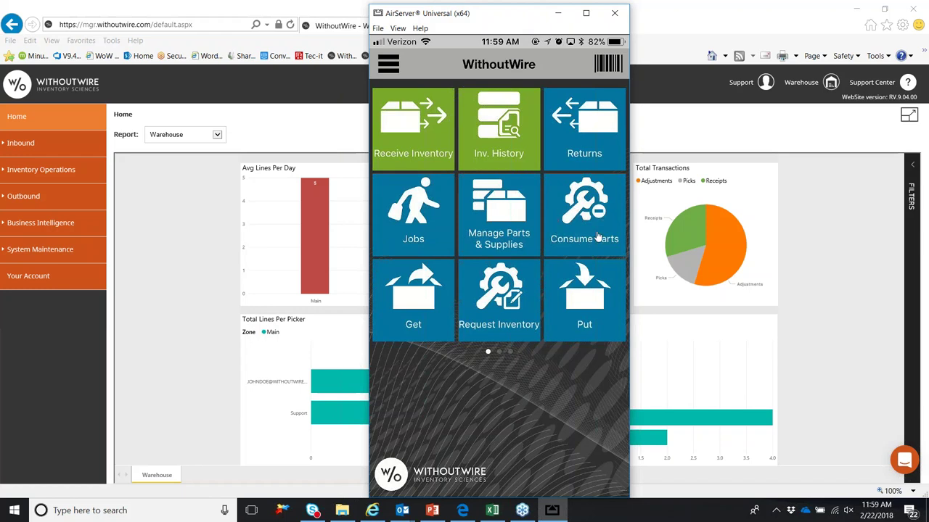
pyautogui.click(596, 237)
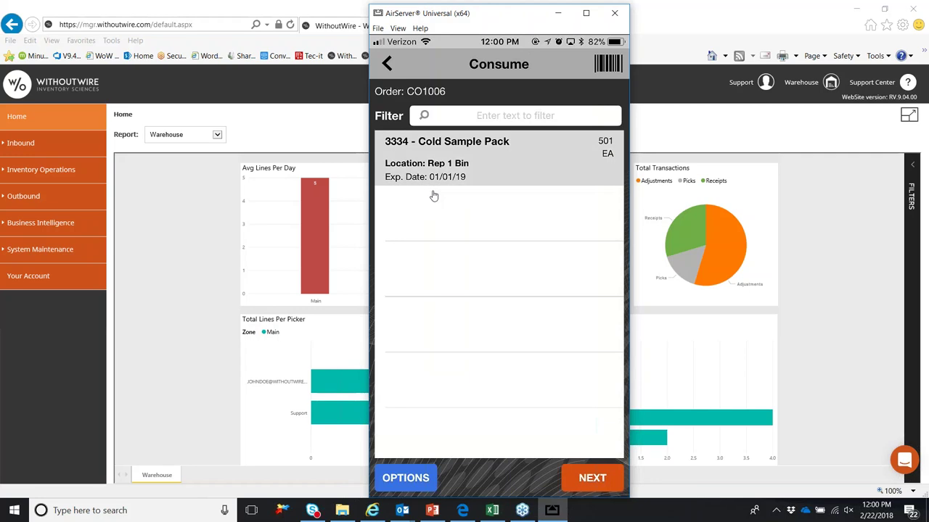
# Step: Add 3334 Cold Sample Pack from Rep 1 Bin to order CO1006 and increase its consumed quantity
pyautogui.click(465, 161)
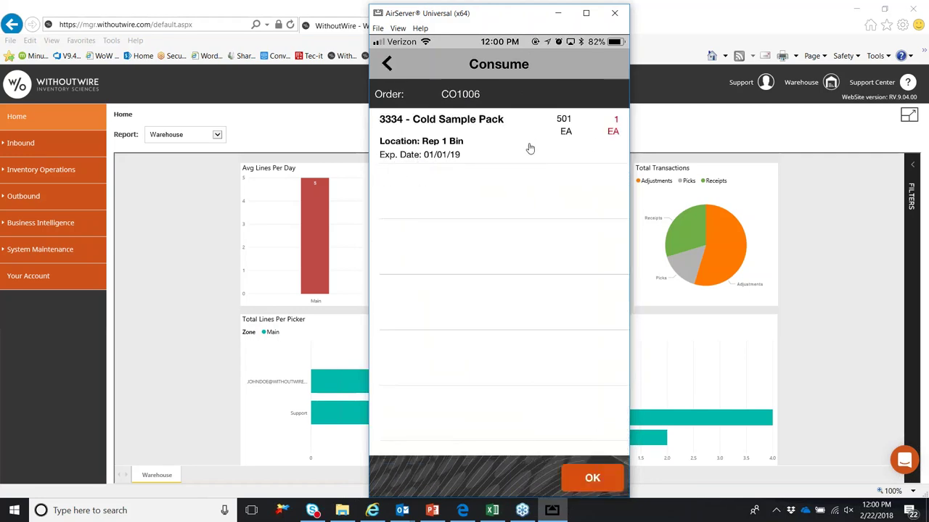
pyautogui.moveTo(530, 148); pyautogui.dragTo(500, 139)
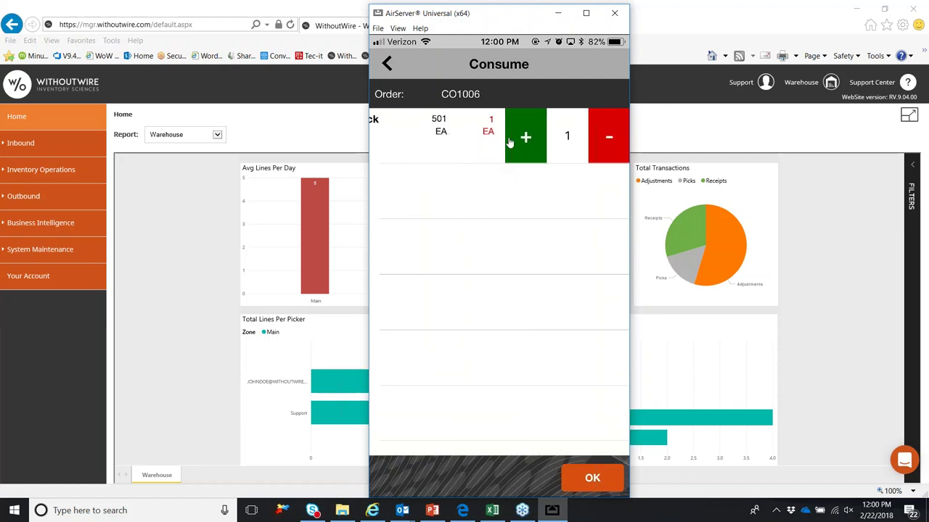
pyautogui.click(525, 145)
pyautogui.click(525, 145)
pyautogui.click(525, 145)
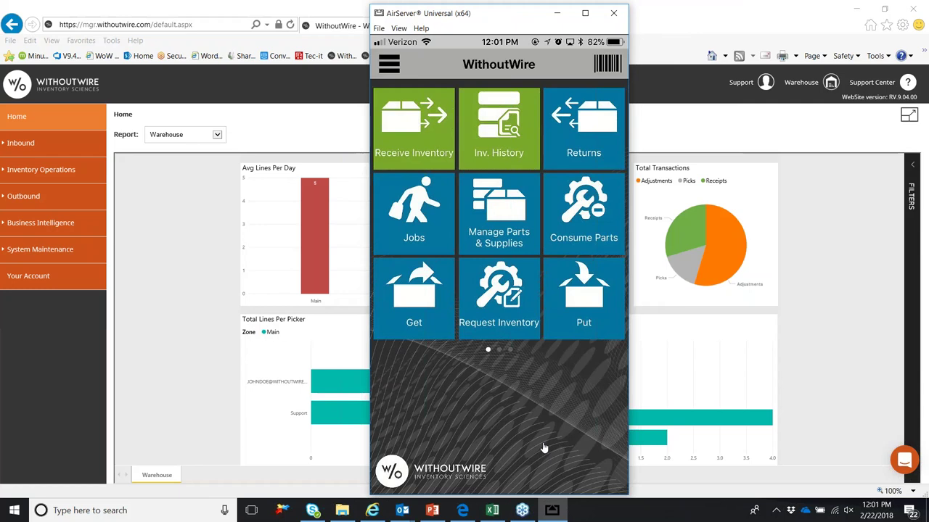
pyautogui.click(412, 331)
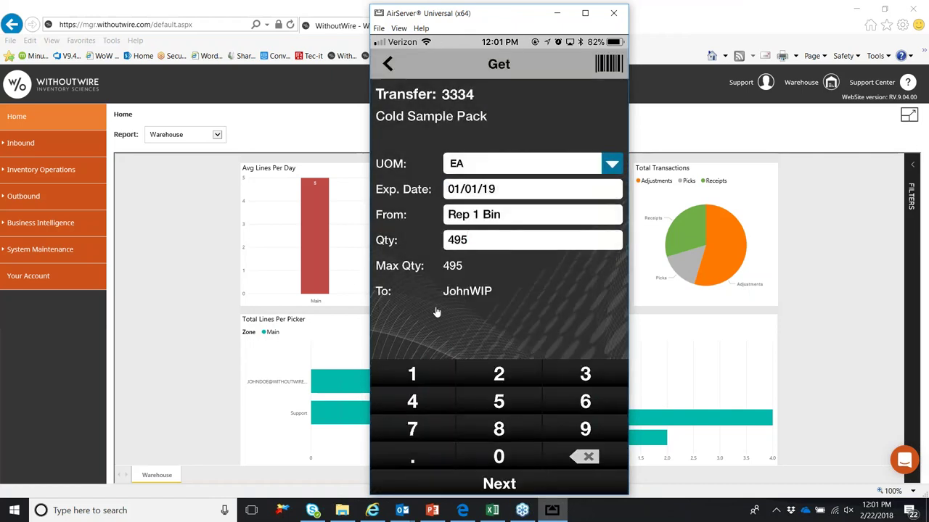
pyautogui.write('4')
pyautogui.press('Return')
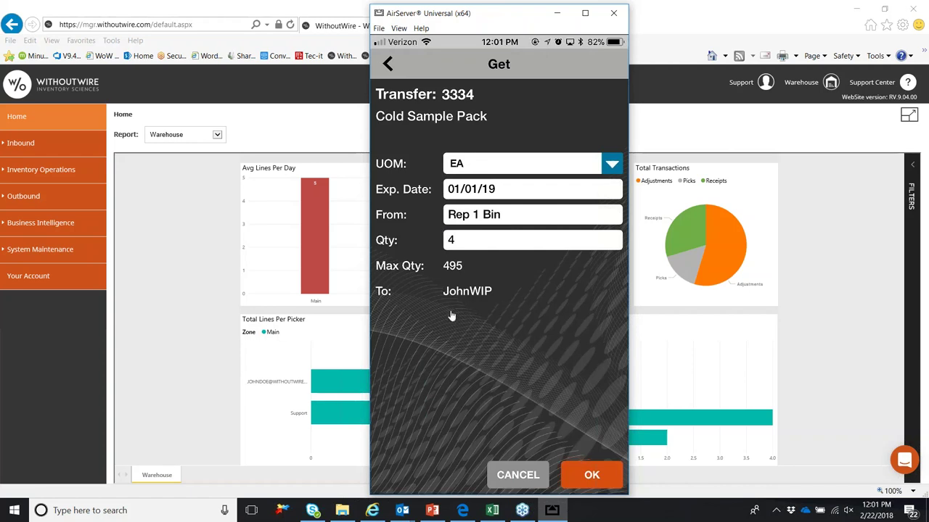
pyautogui.click(598, 485)
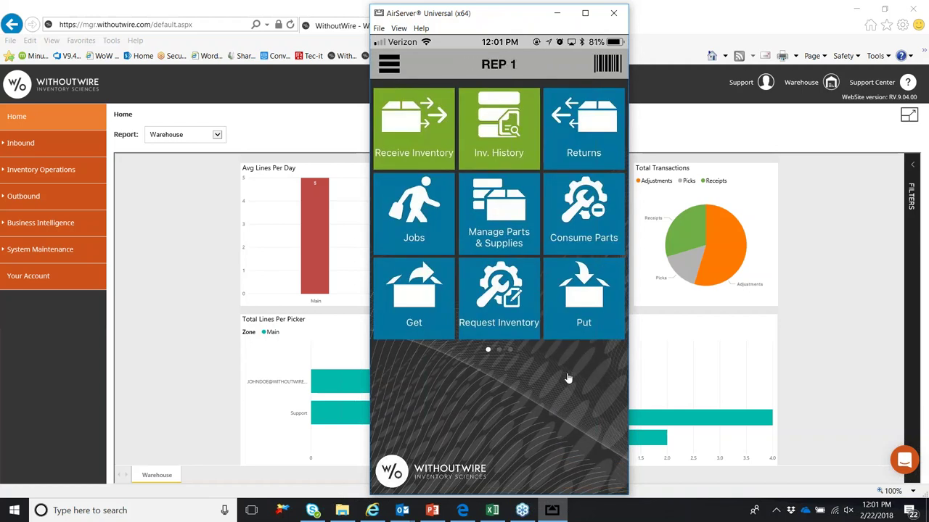
pyautogui.click(584, 325)
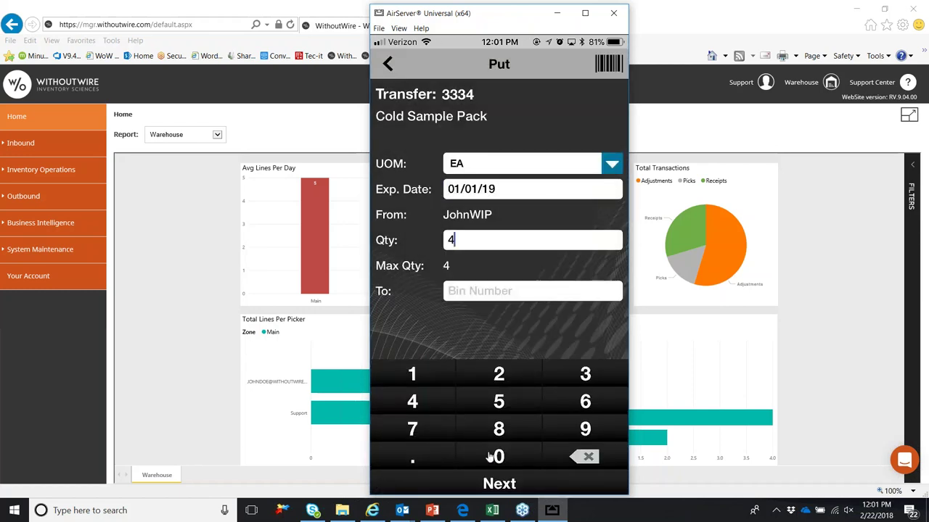
# Step: Put away 4 Cold Sample Packs into Rep 1 Bin, then return to the web console
pyautogui.click(475, 481)
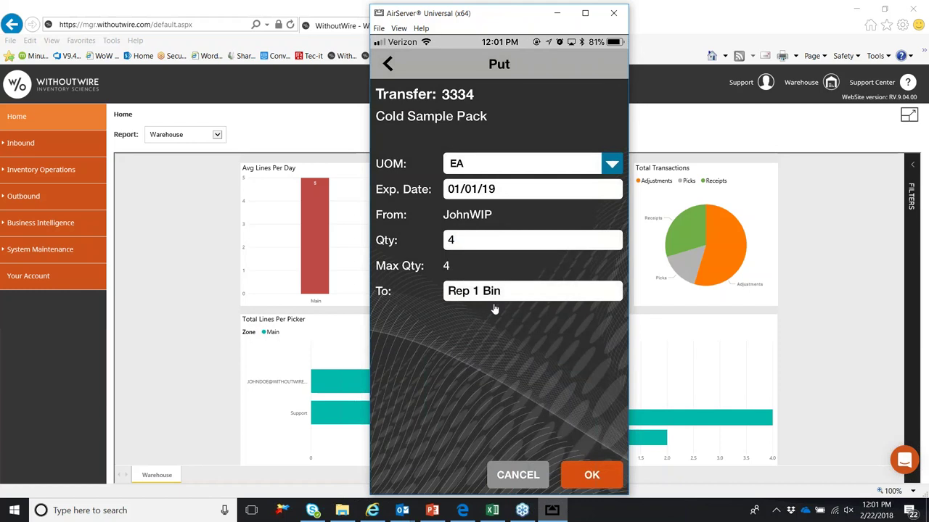
pyautogui.click(590, 470)
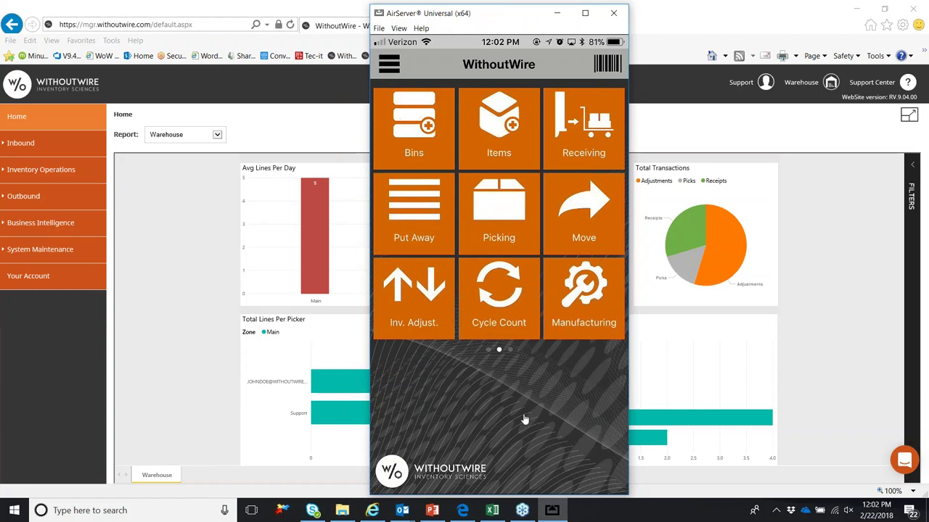
pyautogui.click(205, 216)
# Step: Filter the Manufacturing Console to list jobs, showing the completed Cold Sample Pack job
pyautogui.moveTo(71, 174)
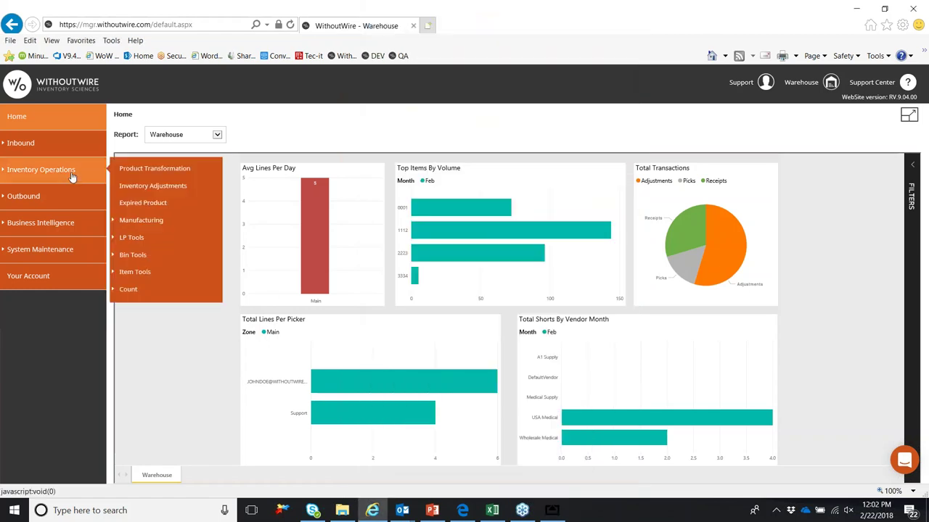
pyautogui.moveTo(190, 229)
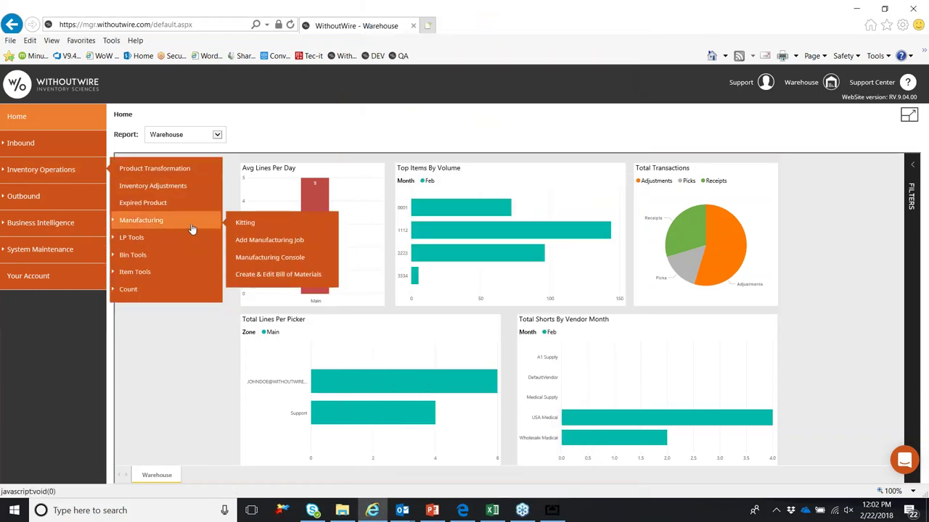
pyautogui.click(265, 262)
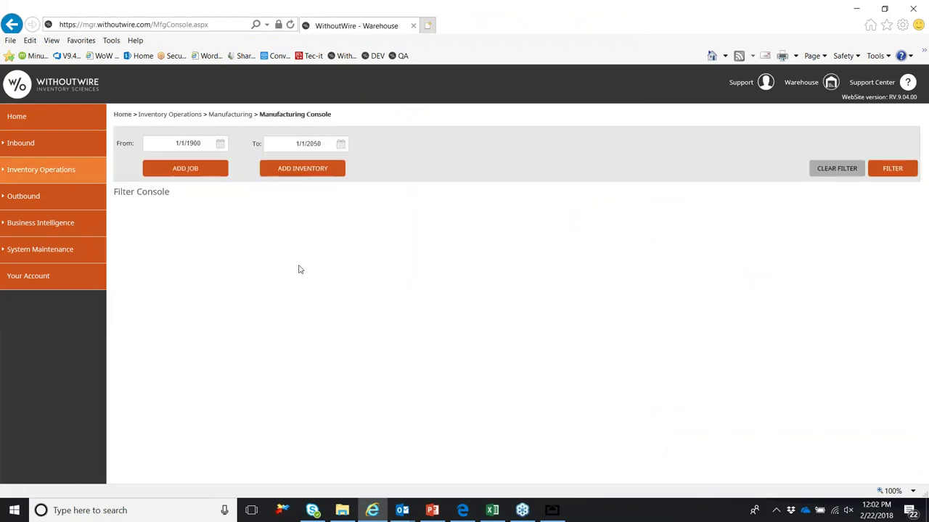
pyautogui.click(881, 172)
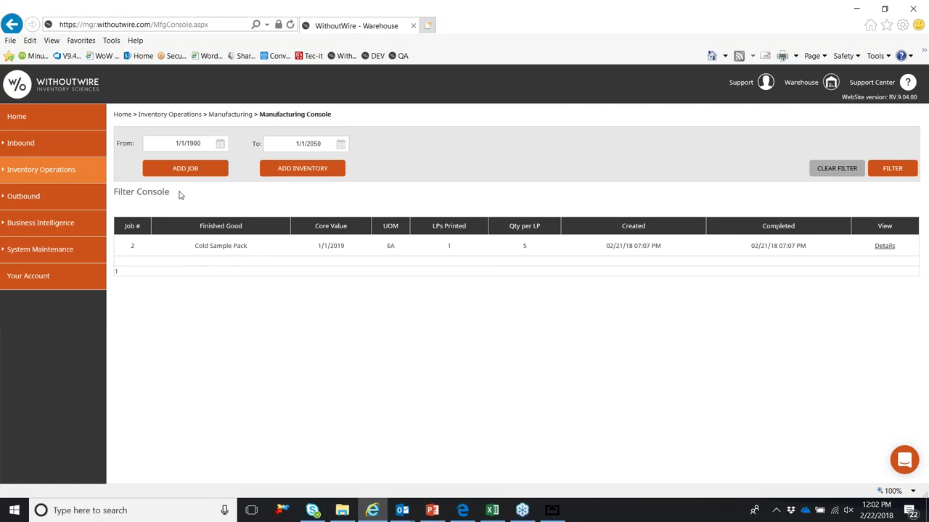
# Step: Go to the Kitting page under Inventory Operations > Manufacturing
pyautogui.moveTo(84, 178)
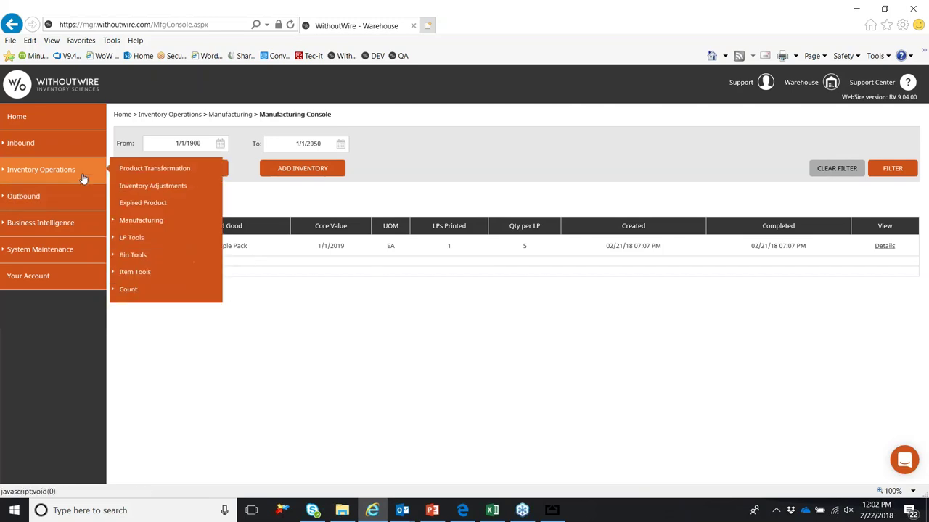
pyautogui.moveTo(174, 219)
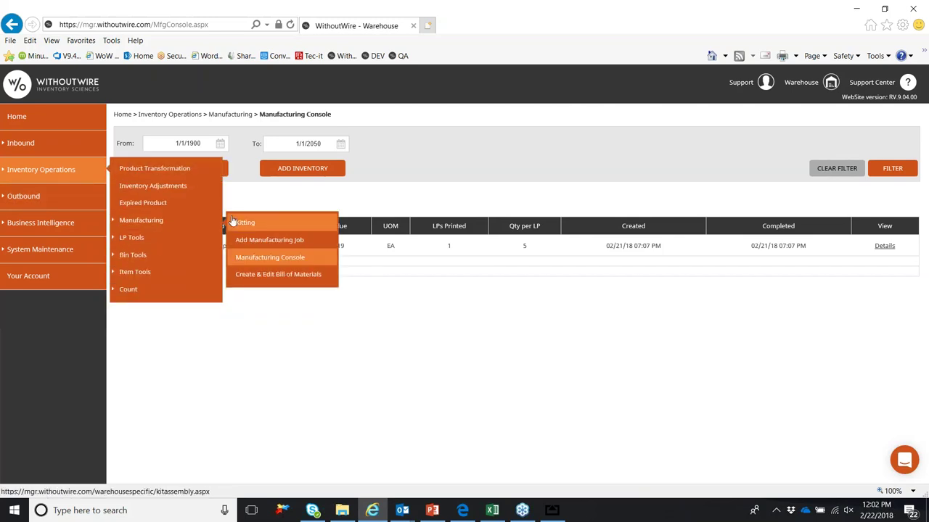
pyautogui.click(250, 227)
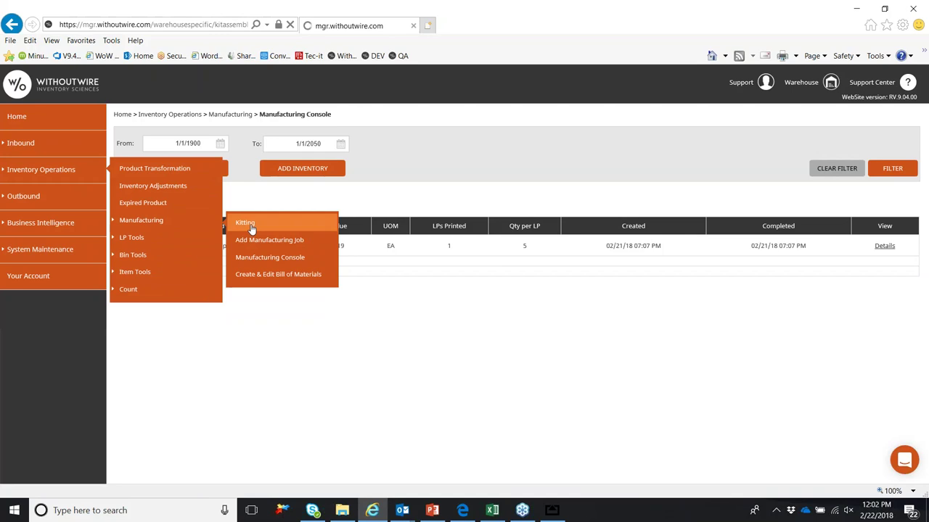
# Step: Choose ManufBin1 as the kitting location and load item 3334 Cold Sample Pack
pyautogui.click(484, 145)
pyautogui.click(481, 152)
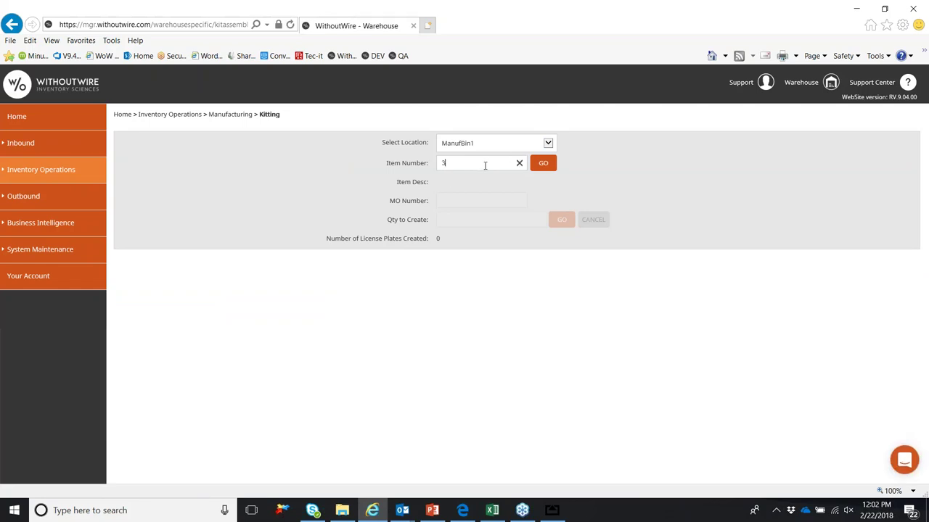
pyautogui.write('334')
pyautogui.click(544, 164)
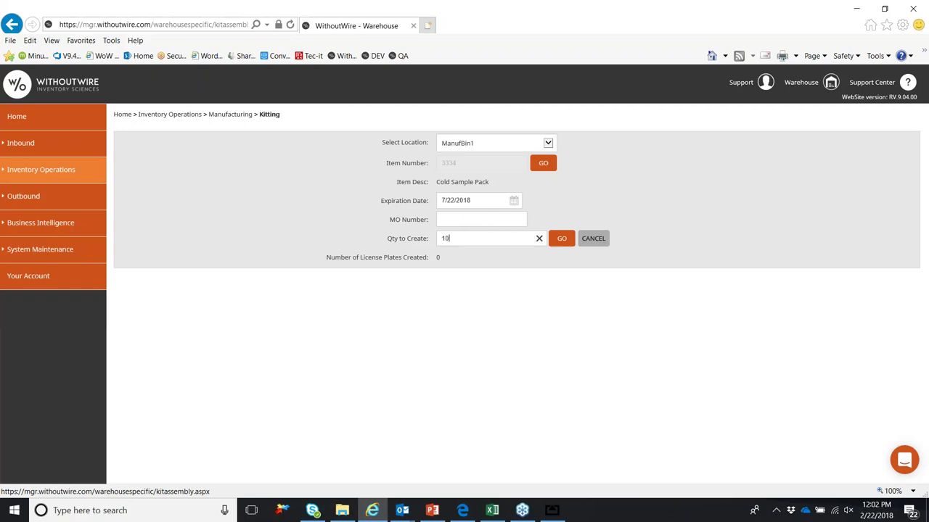
# Step: Load components for 10 kits, review Tylenol, Tussin and Halls quantities, and create the kits
pyautogui.click(560, 239)
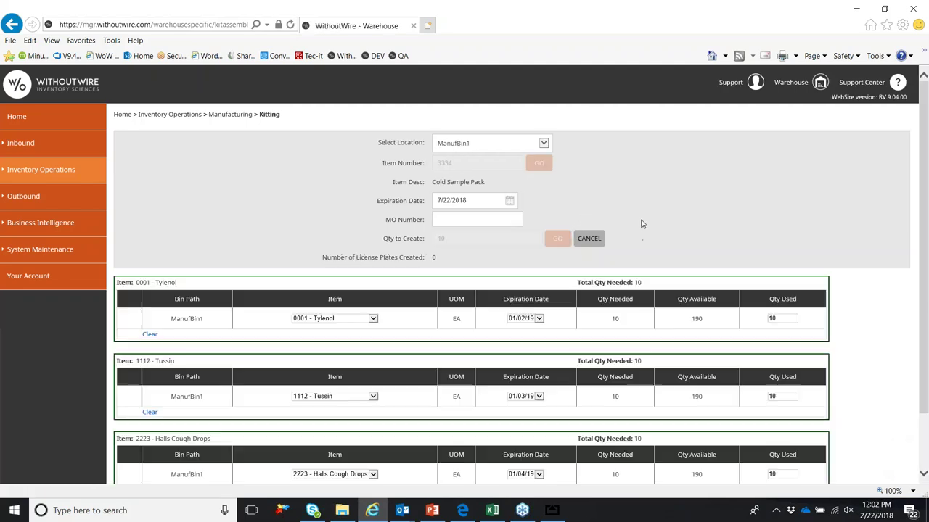
pyautogui.scroll(-1, 628, 193)
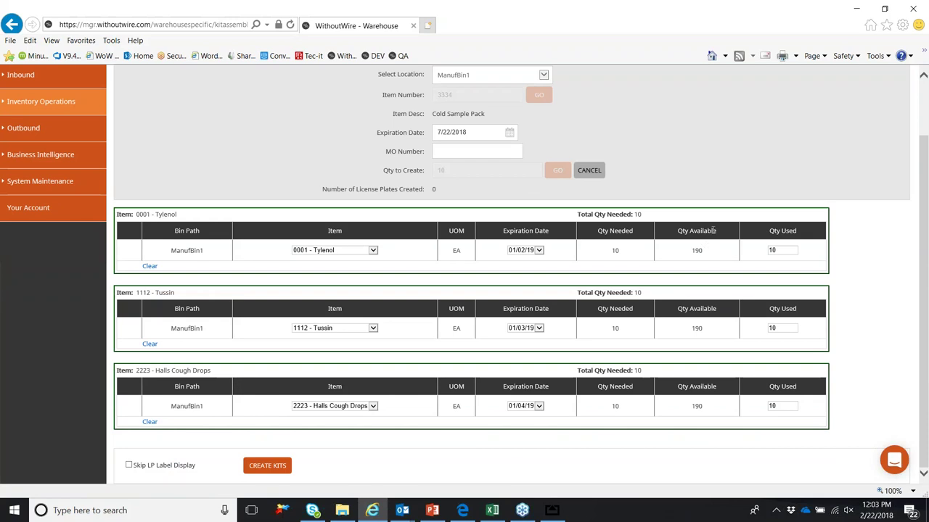
pyautogui.moveTo(712, 230); pyautogui.dragTo(669, 222)
pyautogui.moveTo(597, 231); pyautogui.dragTo(638, 233)
pyautogui.moveTo(622, 408); pyautogui.dragTo(610, 408)
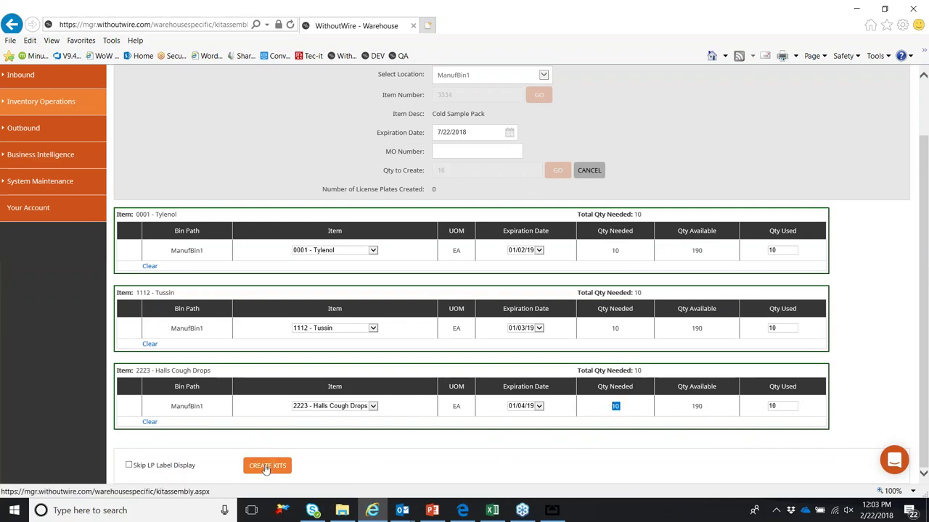
pyautogui.click(267, 468)
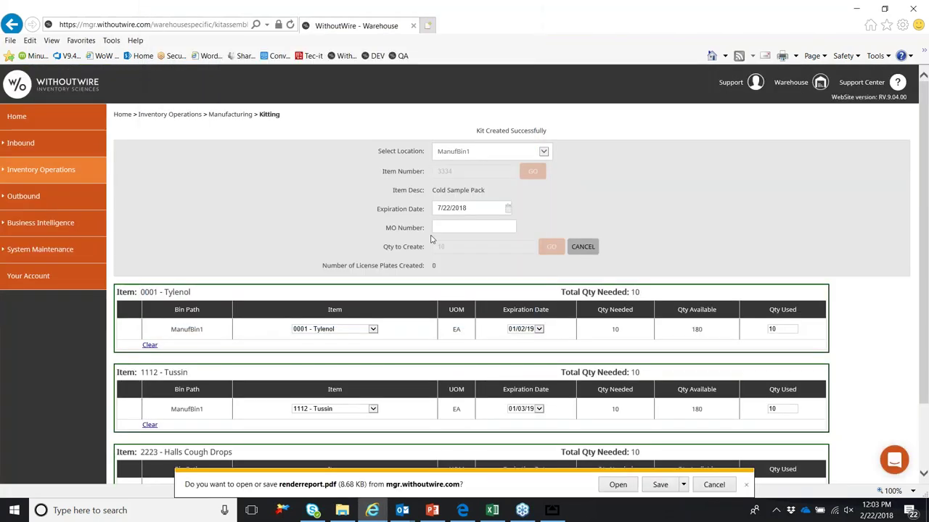
# Step: Open the LP1009 label PDF (renderreport.pdf) and compare it with the phone mirror, moved left
pyautogui.click(615, 486)
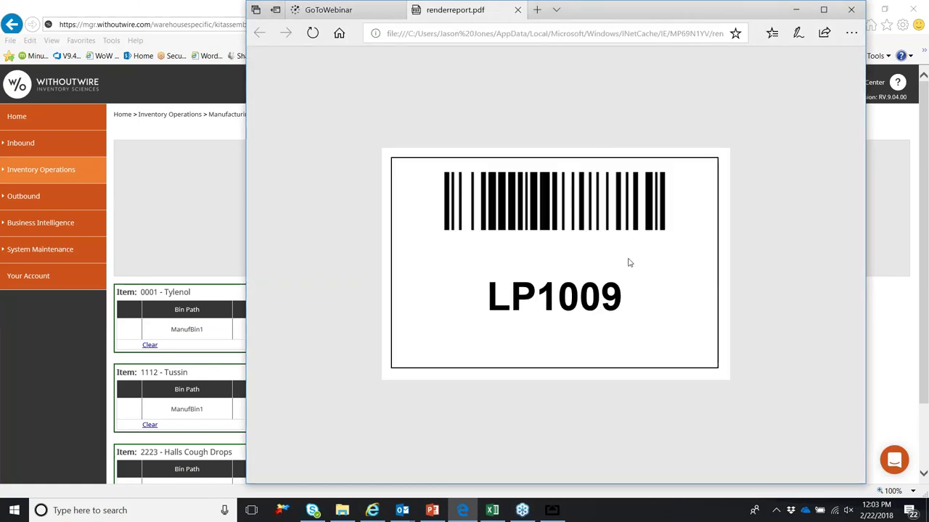
pyautogui.click(551, 512)
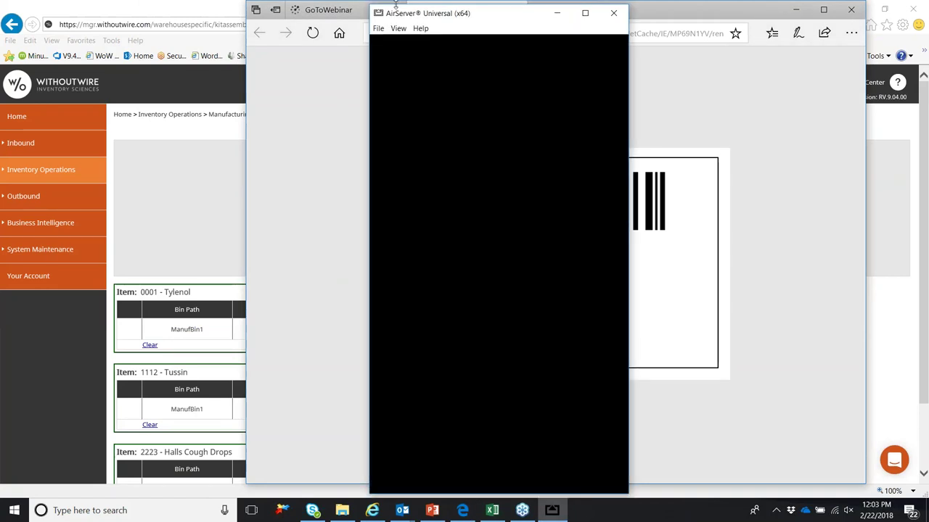
pyautogui.moveTo(508, 10); pyautogui.dragTo(294, 11)
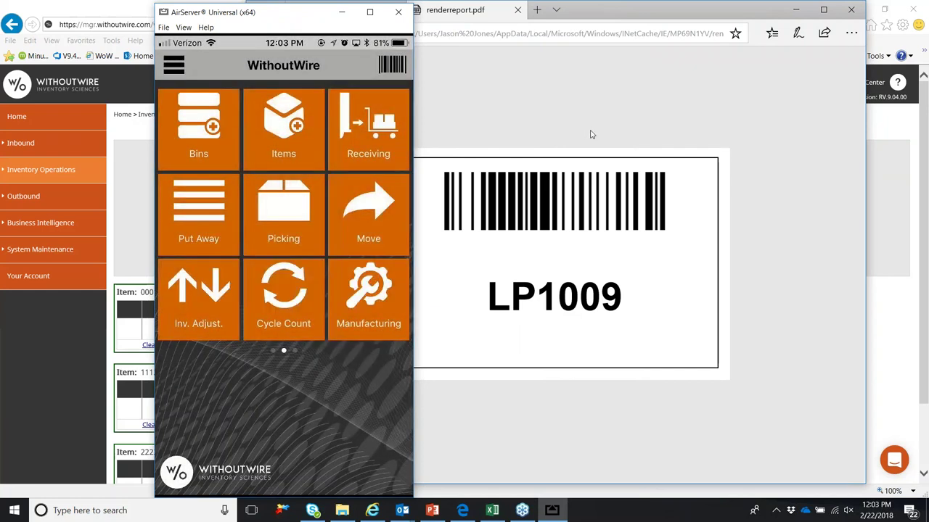
pyautogui.click(615, 120)
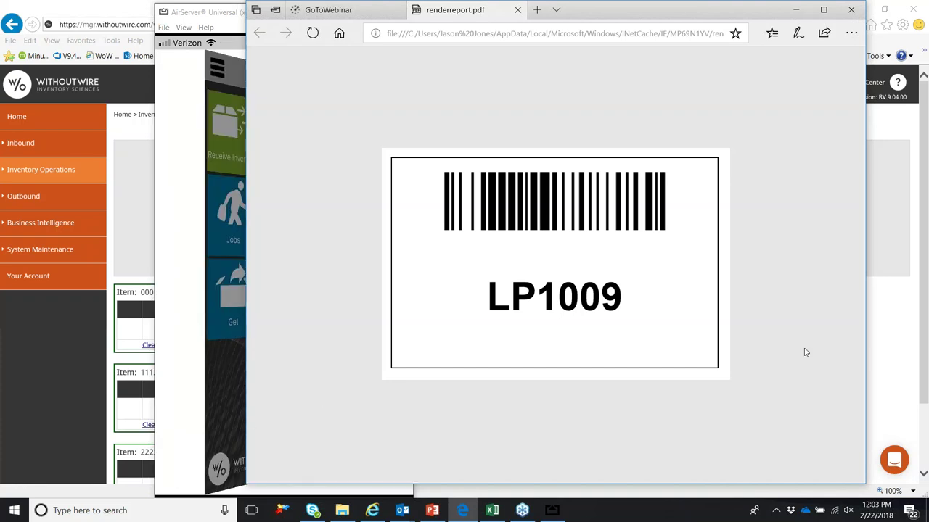
pyautogui.click(909, 349)
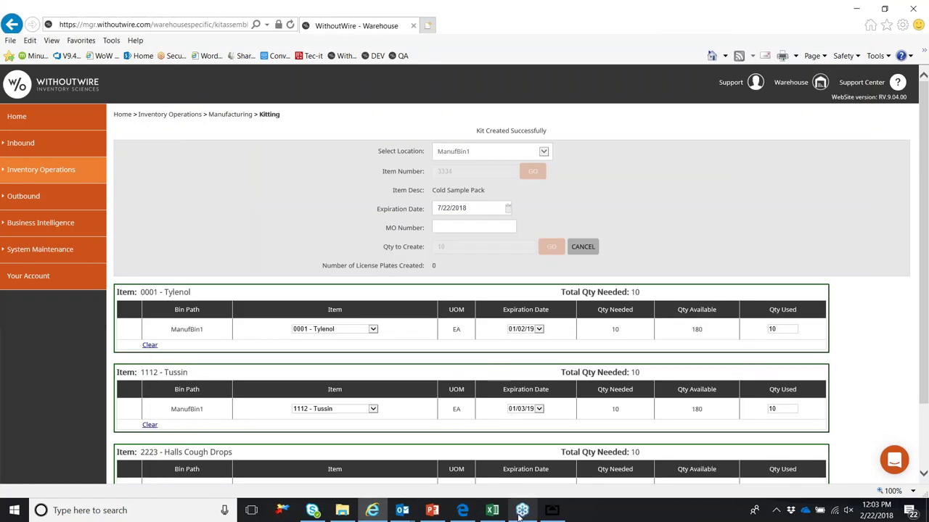
# Step: Look up license plate LP1009 in the phone mirror, then bring back the Kit Created Successfully page
pyautogui.click(552, 511)
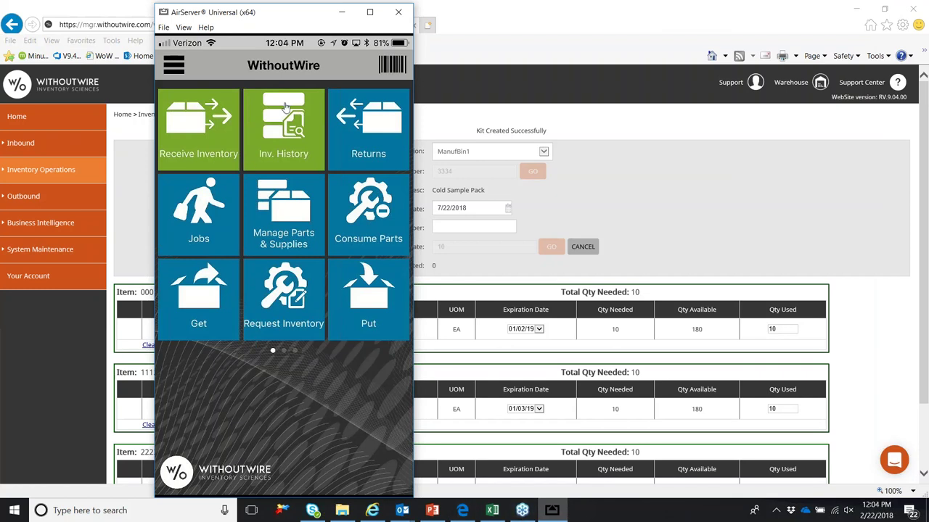
pyautogui.click(464, 511)
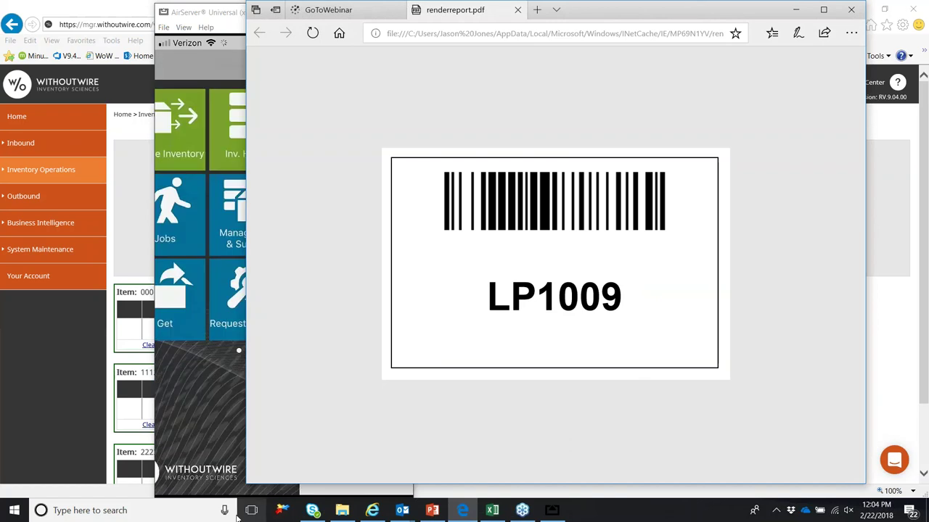
pyautogui.click(187, 431)
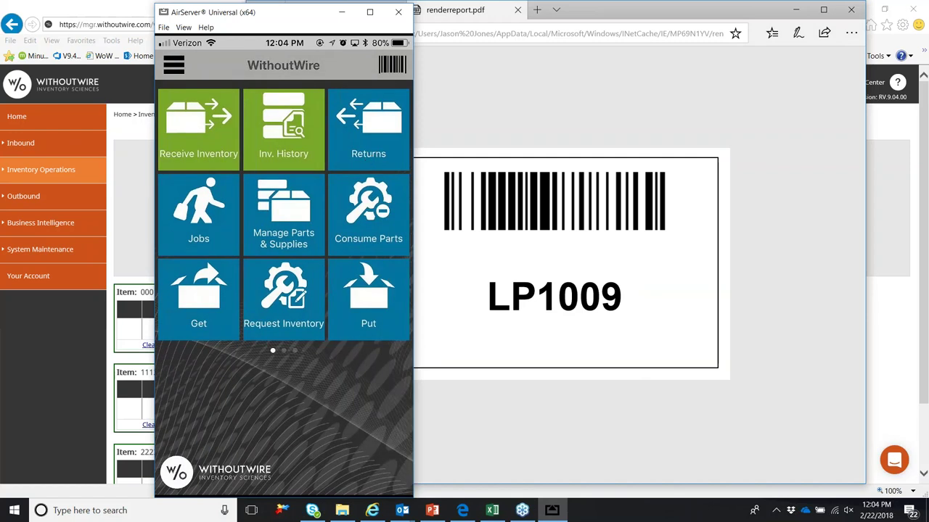
pyautogui.click(66, 373)
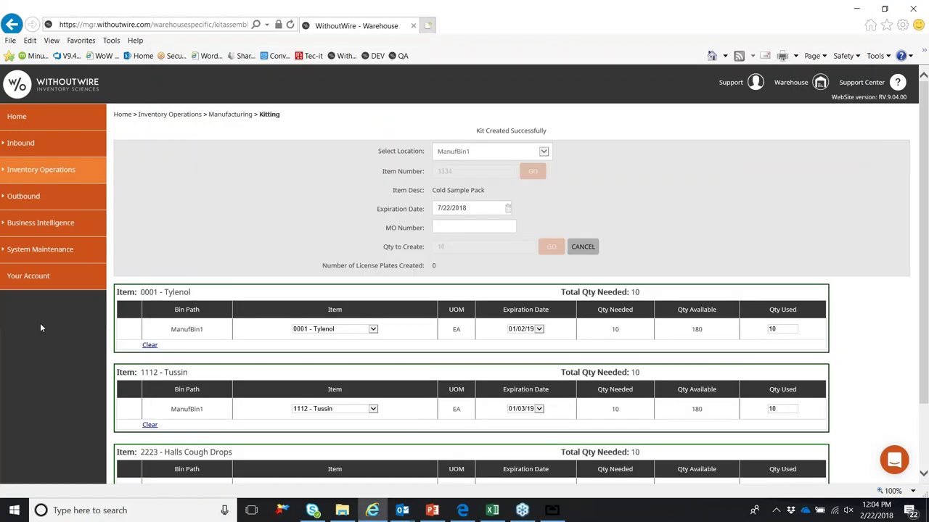
# Step: From Business Intelligence's Report List, choose the Expired Product report
pyautogui.moveTo(69, 254)
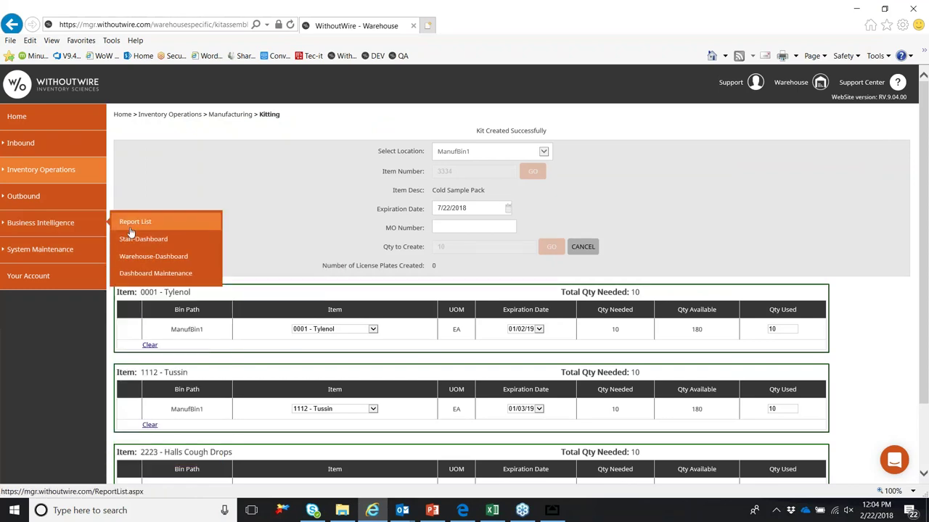
pyautogui.click(131, 226)
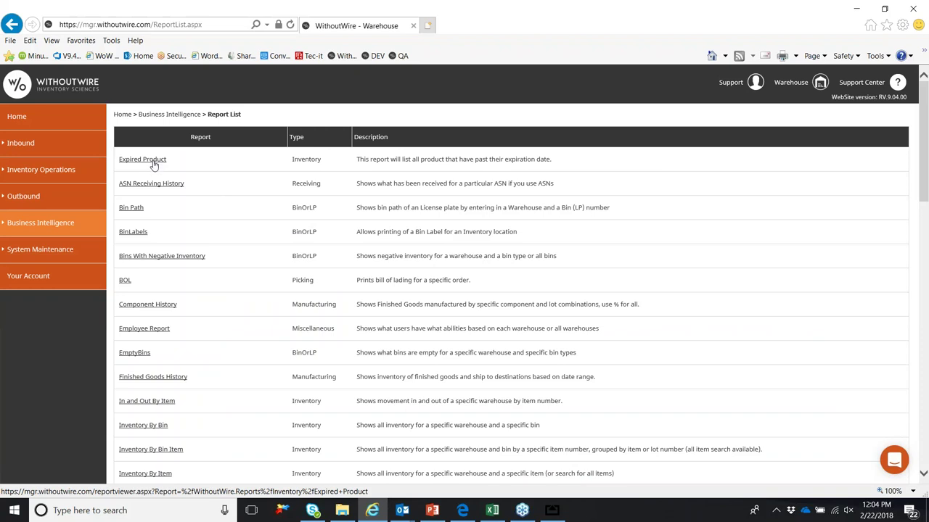
pyautogui.click(153, 164)
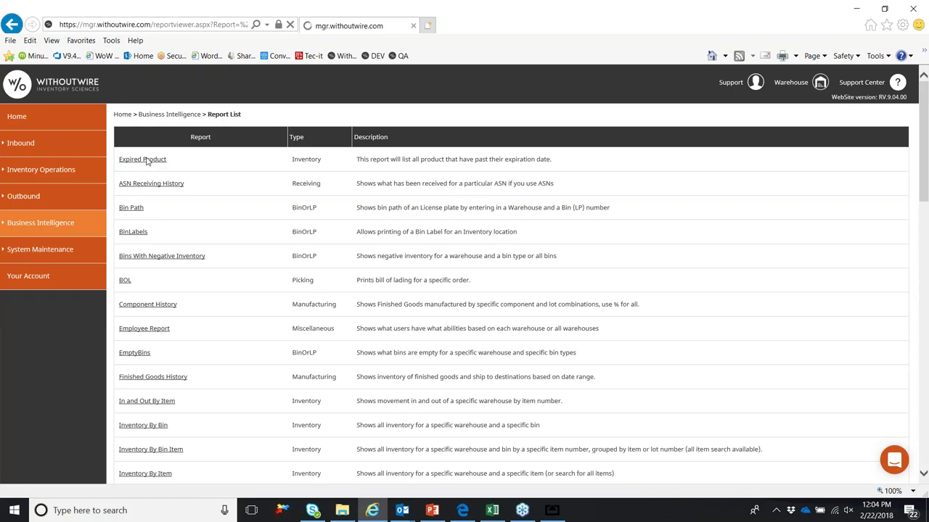
# Step: Run the Expired Product Report for Warehouse, item number %, cutoff 2/22/2018
pyautogui.click(210, 145)
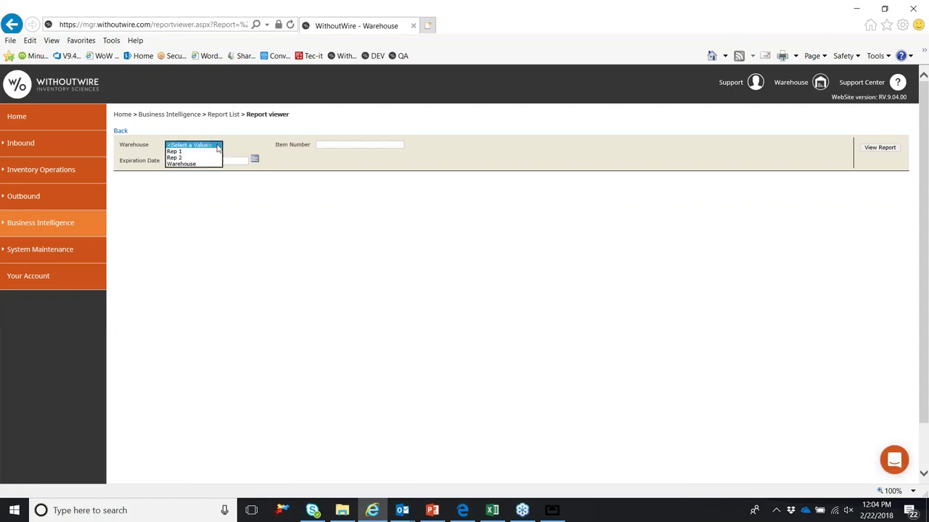
pyautogui.click(201, 166)
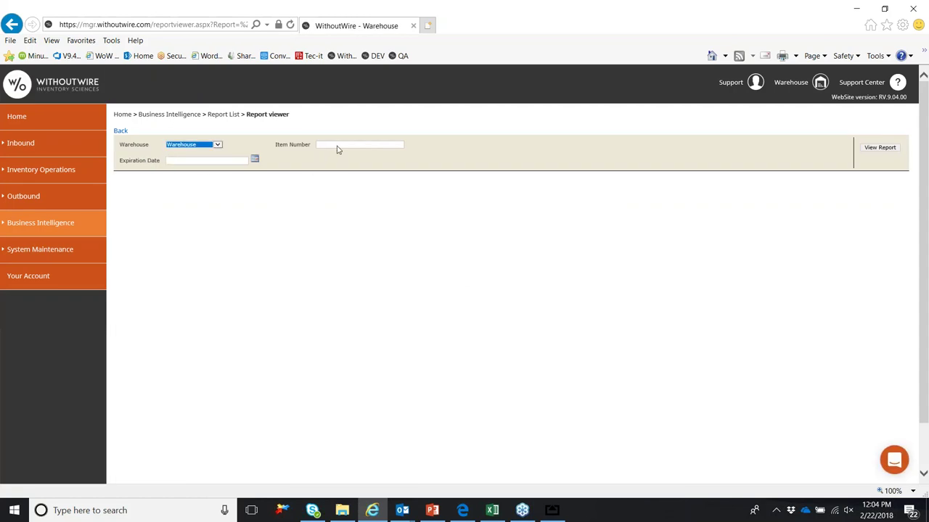
pyautogui.click(338, 146)
pyautogui.write('%')
pyautogui.click(255, 161)
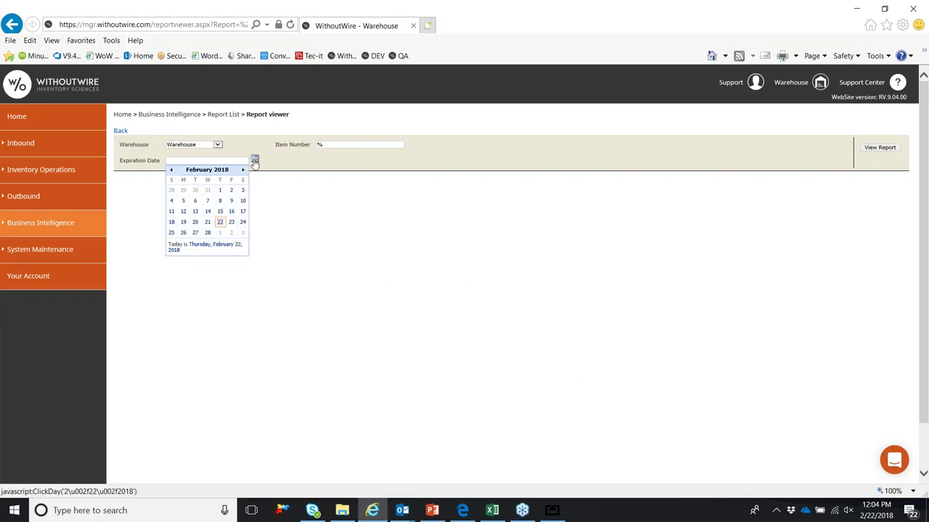
pyautogui.click(220, 222)
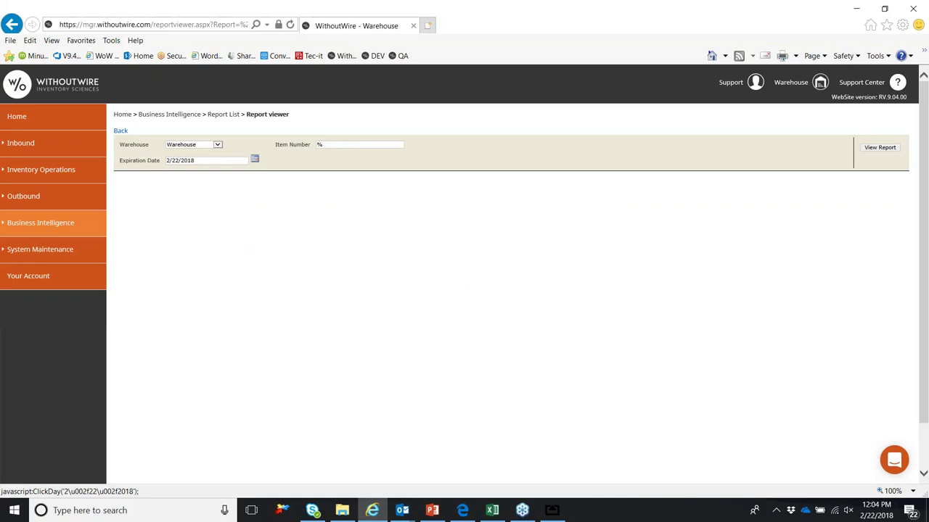
pyautogui.click(883, 150)
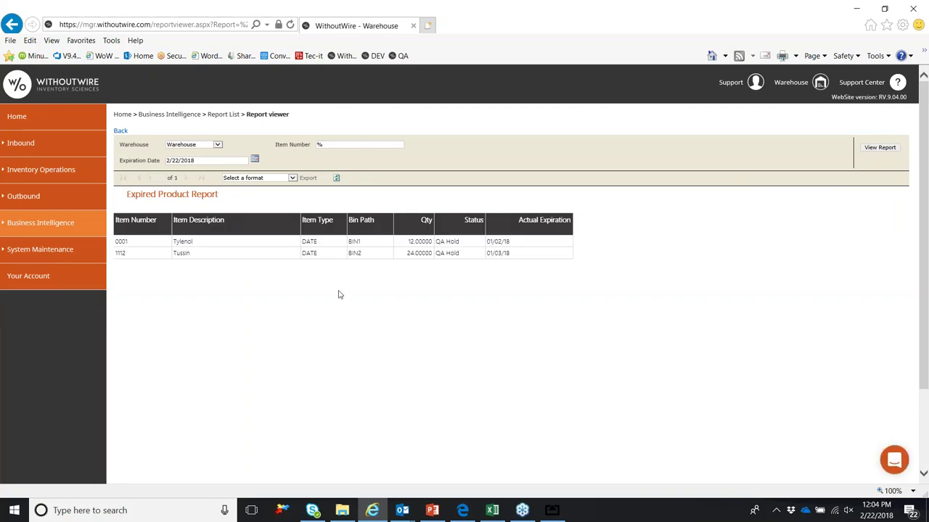
# Step: Highlight the QA Hold status, Actual Expiration column and bin entries for Tylenol and Tussin
pyautogui.moveTo(462, 245); pyautogui.dragTo(437, 241)
pyautogui.tripleClick(552, 222)
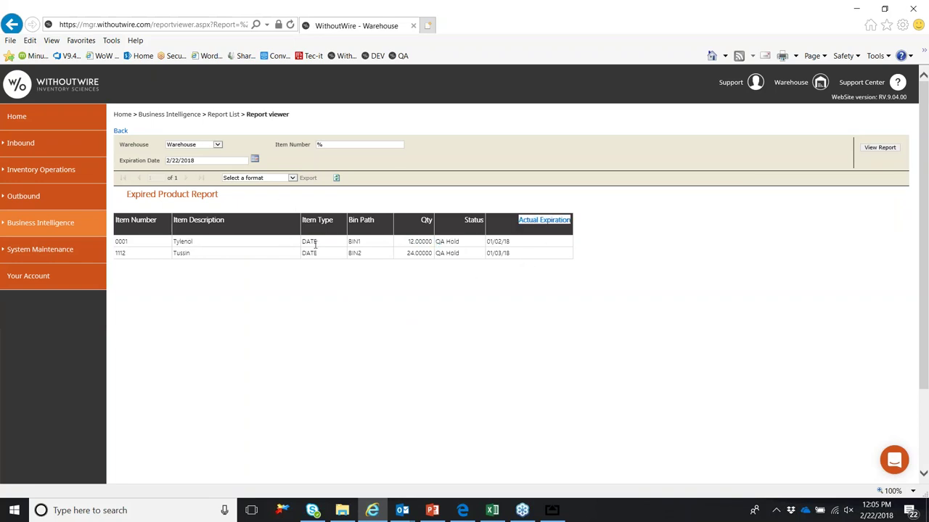
pyautogui.moveTo(353, 250); pyautogui.dragTo(347, 218)
pyautogui.click(378, 205)
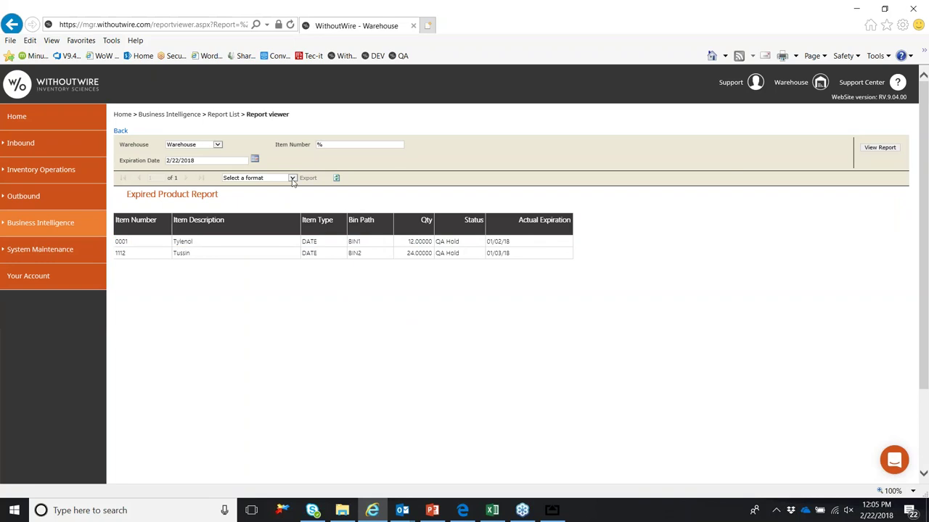
# Step: Change the expiration cutoff to 2/22/2019, rerun the report and scroll through the longer results
pyautogui.click(254, 159)
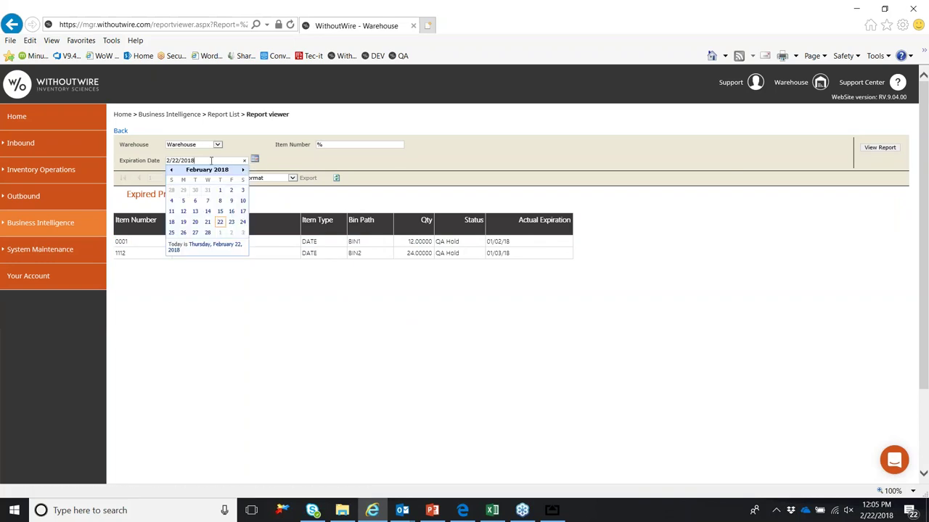
pyautogui.click(225, 161)
pyautogui.click(225, 161)
pyautogui.click(192, 169)
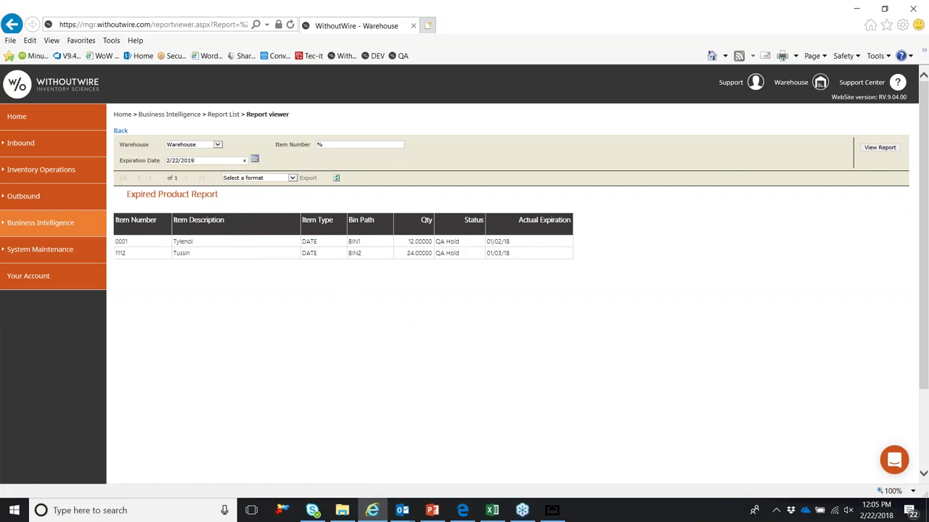
pyautogui.click(880, 148)
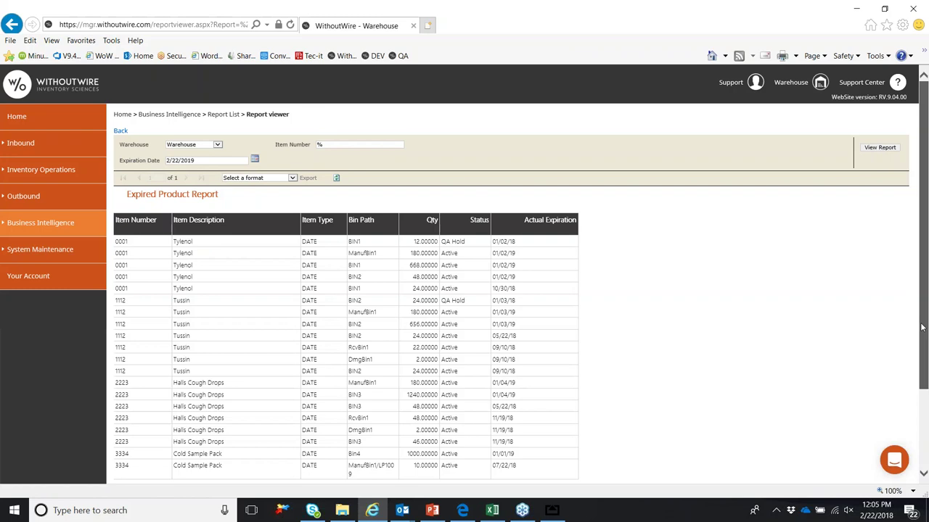
pyautogui.moveTo(922, 324)
pyautogui.mouseDown()
pyautogui.moveTo(920, 384)
pyautogui.moveTo(924, 317)
pyautogui.mouseUp()
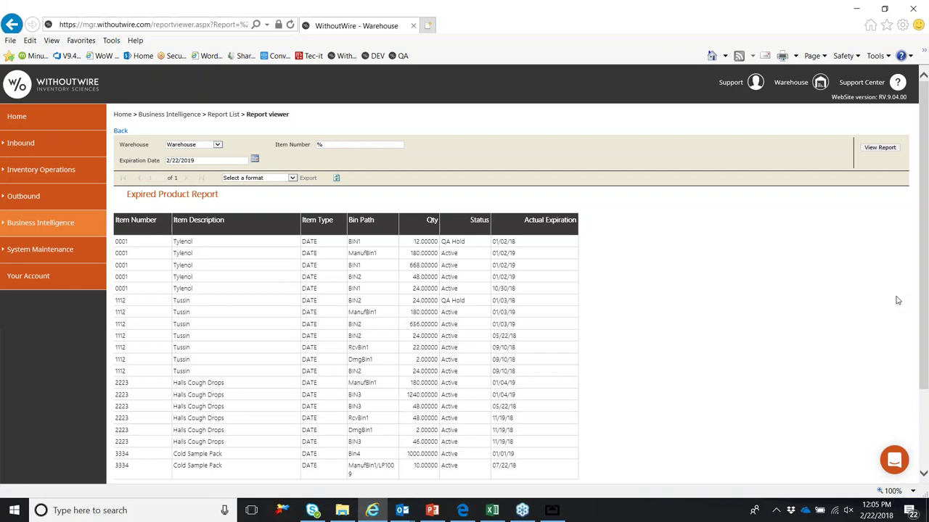
# Step: Switch back to PowerPoint on slide 47, "Demo: WithoutWire Inventory Science - in action!"
pyautogui.click(435, 510)
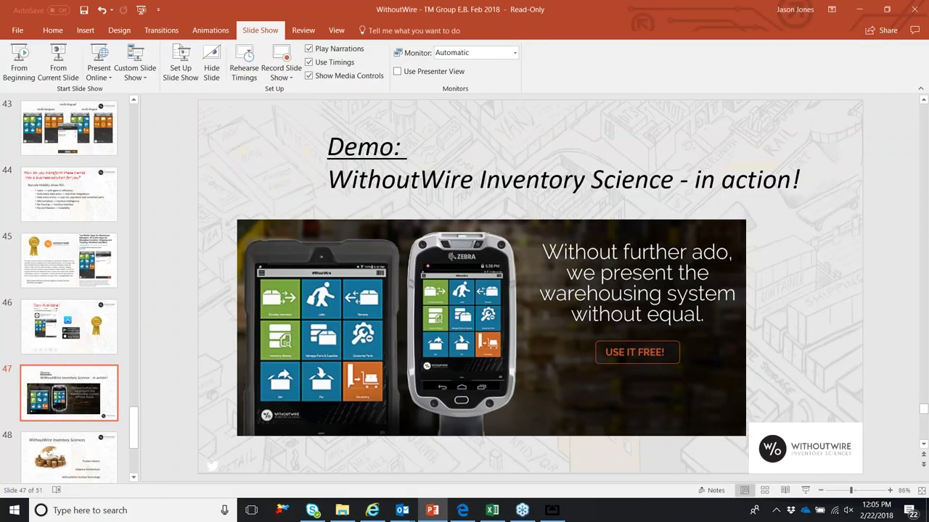